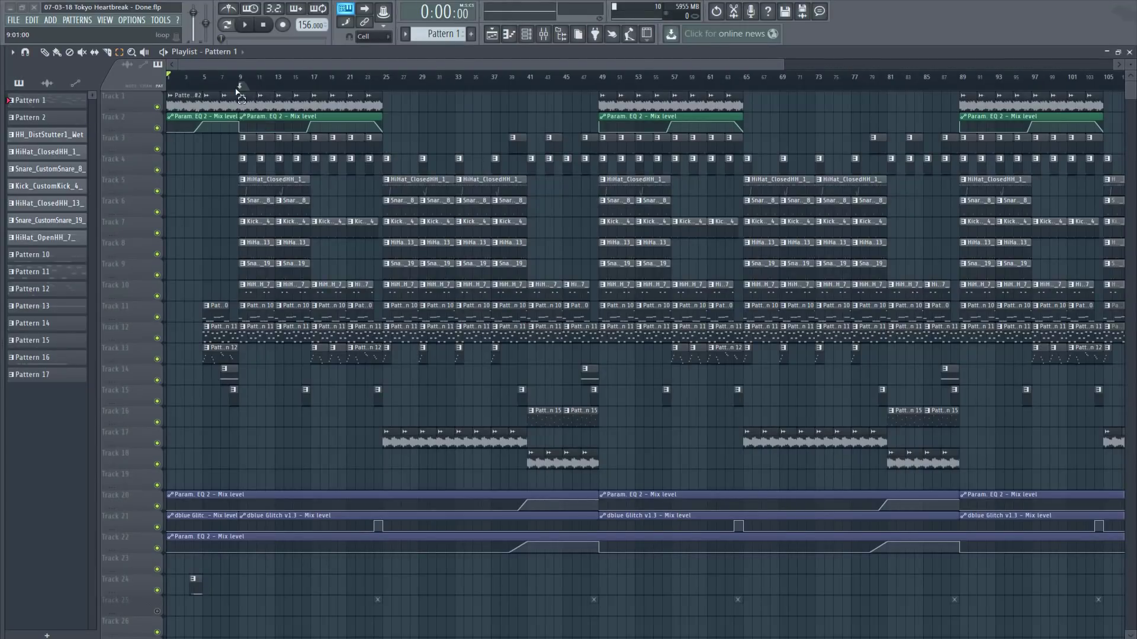
Select the audio clips on Track 1, and those on Tracks 17 and 18, to examine where the rendered melody plays in the arrangement
drag(176, 104, 475, 109)
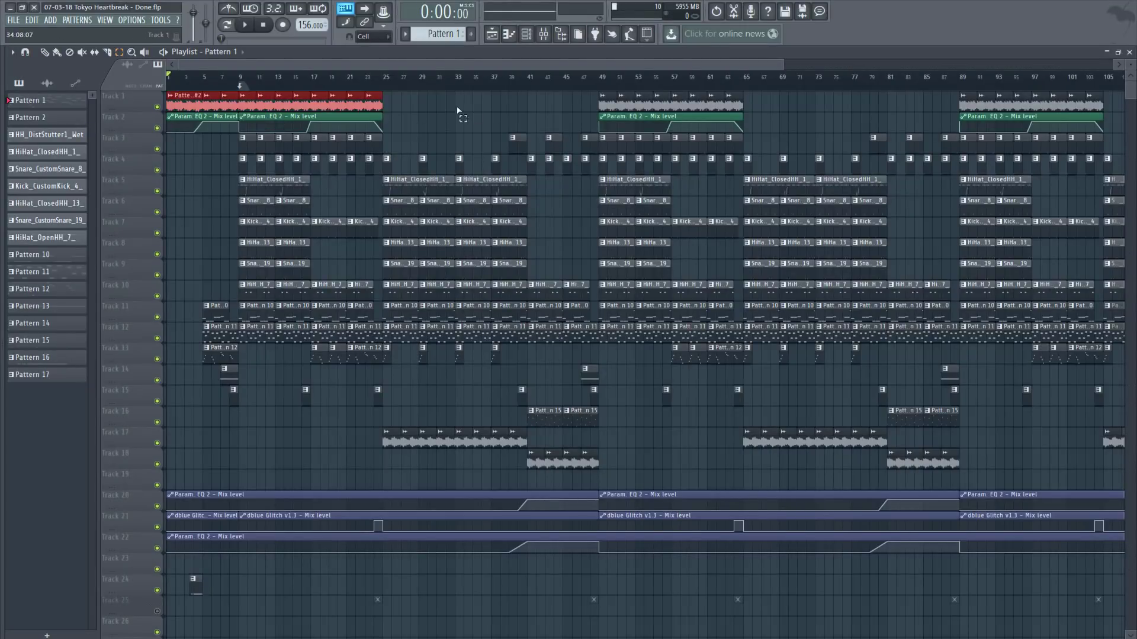
drag(379, 438, 613, 472)
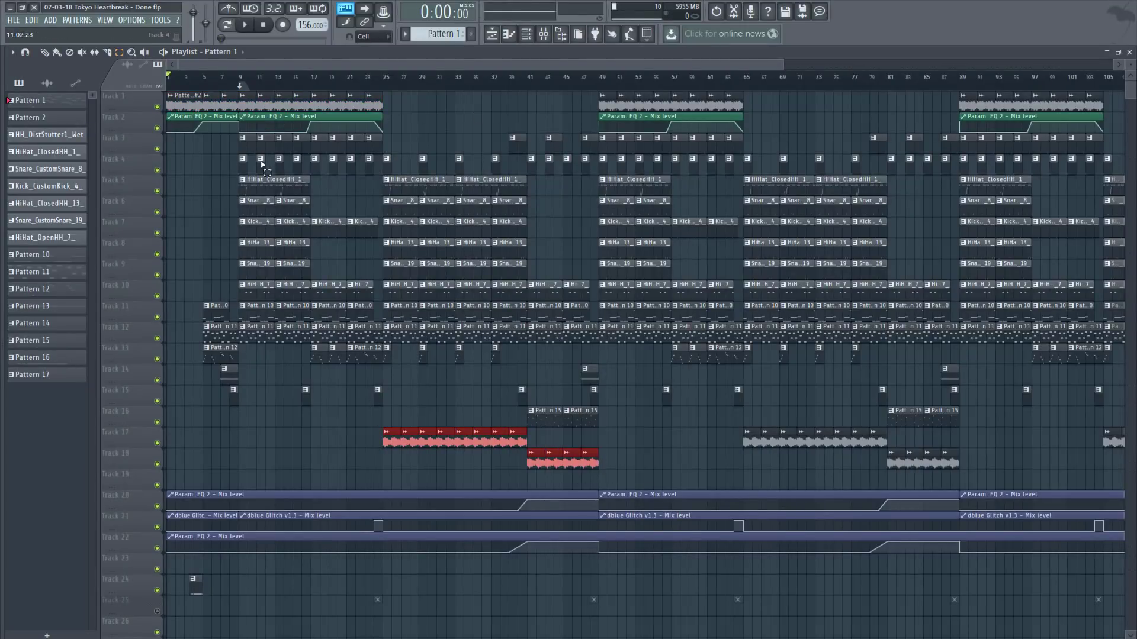
drag(382, 107, 68, 145)
drag(381, 439, 614, 468)
Play bars 1 to 5 of the arrangement and mute Track 24
drag(203, 83, 170, 84)
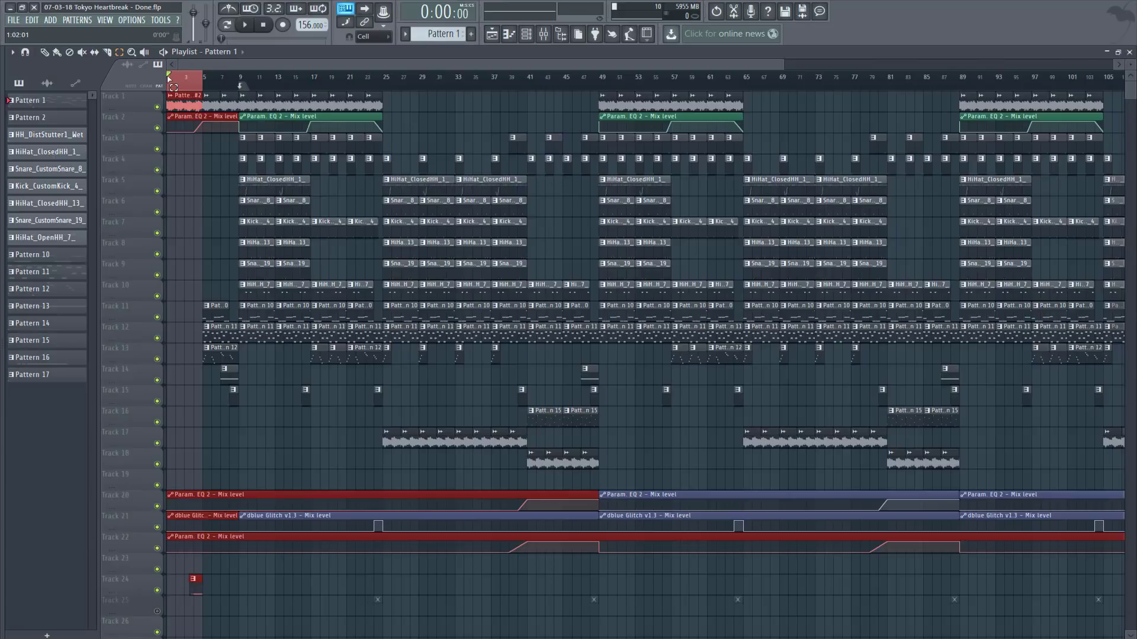
click(250, 32)
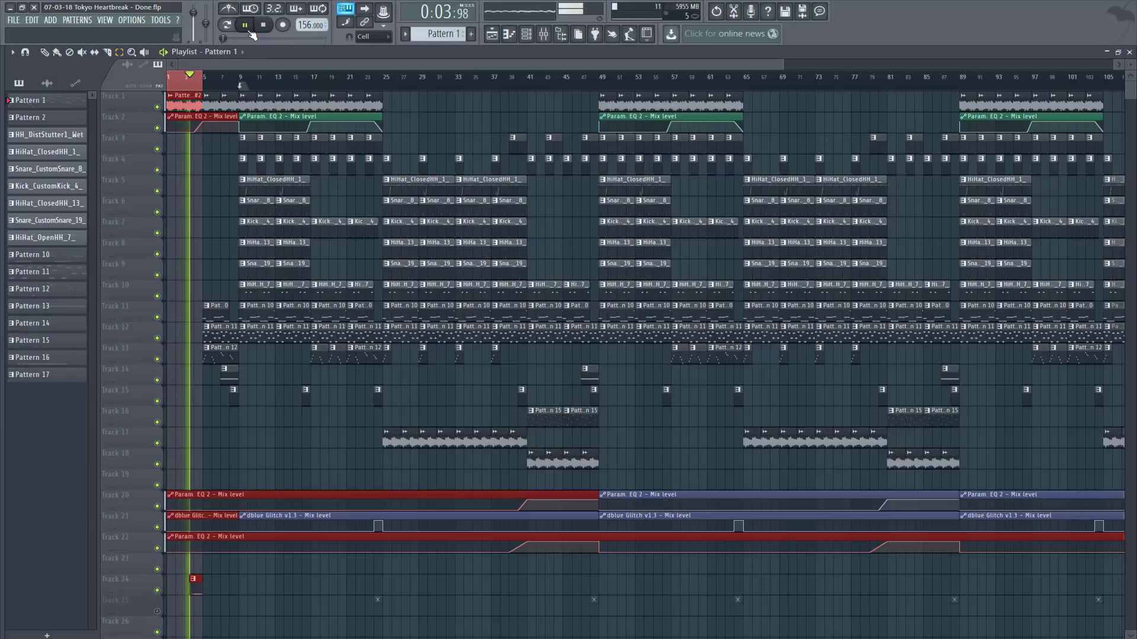
click(157, 591)
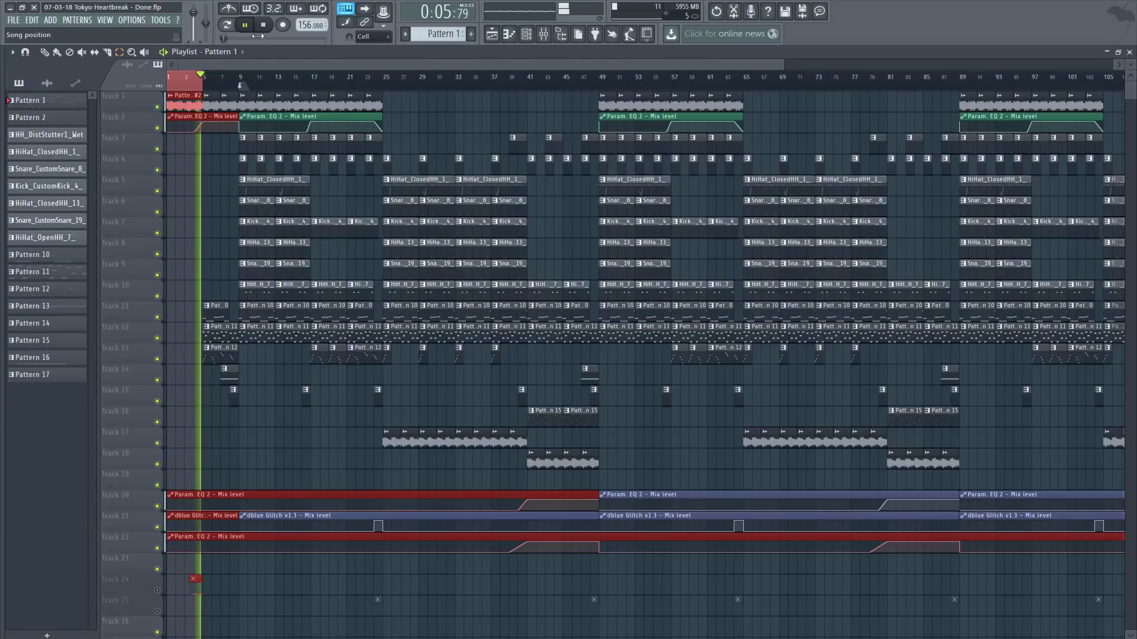
key(space)
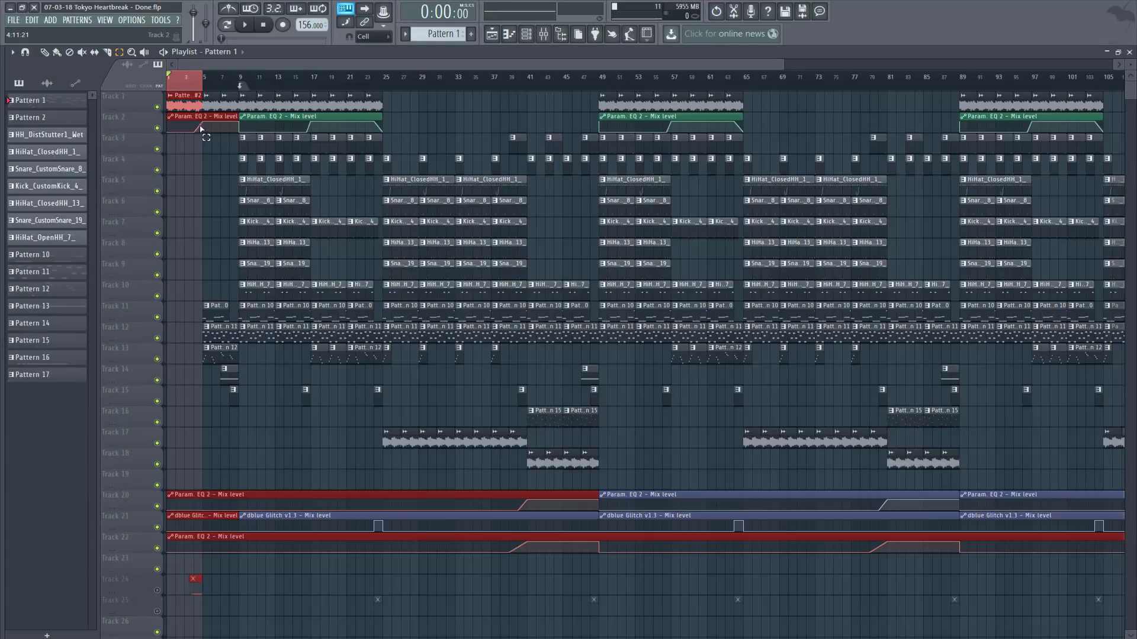
Mark bars 5 to 9 and bars 17 to 25 in the Playlist to review these sections, then clear the selection and close the Playlist
drag(206, 87, 223, 93)
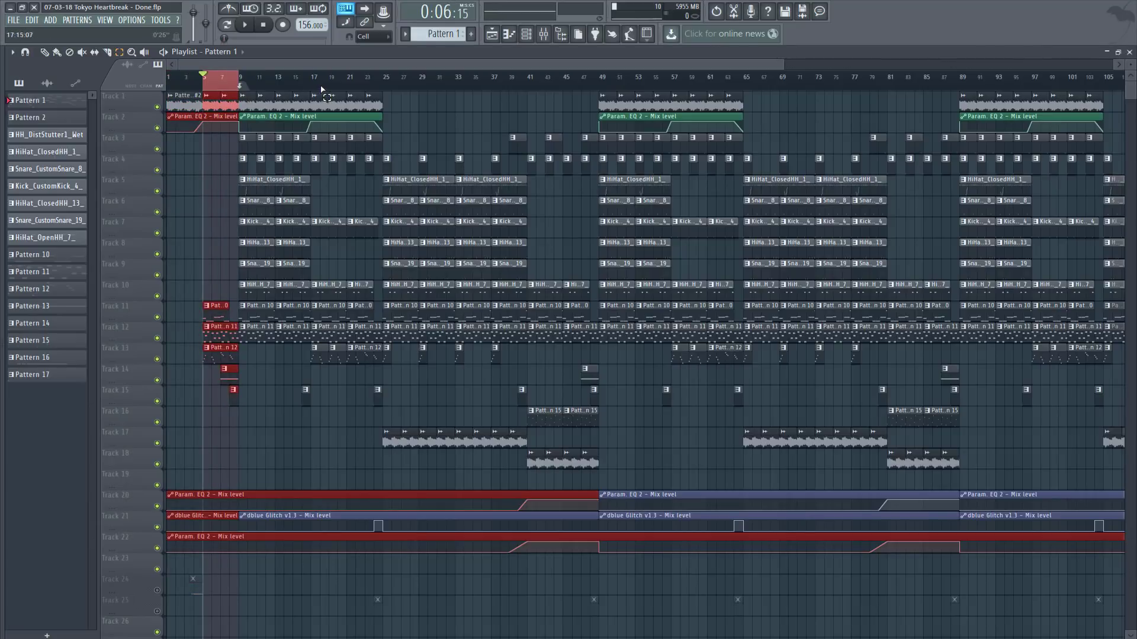
drag(311, 87, 384, 93)
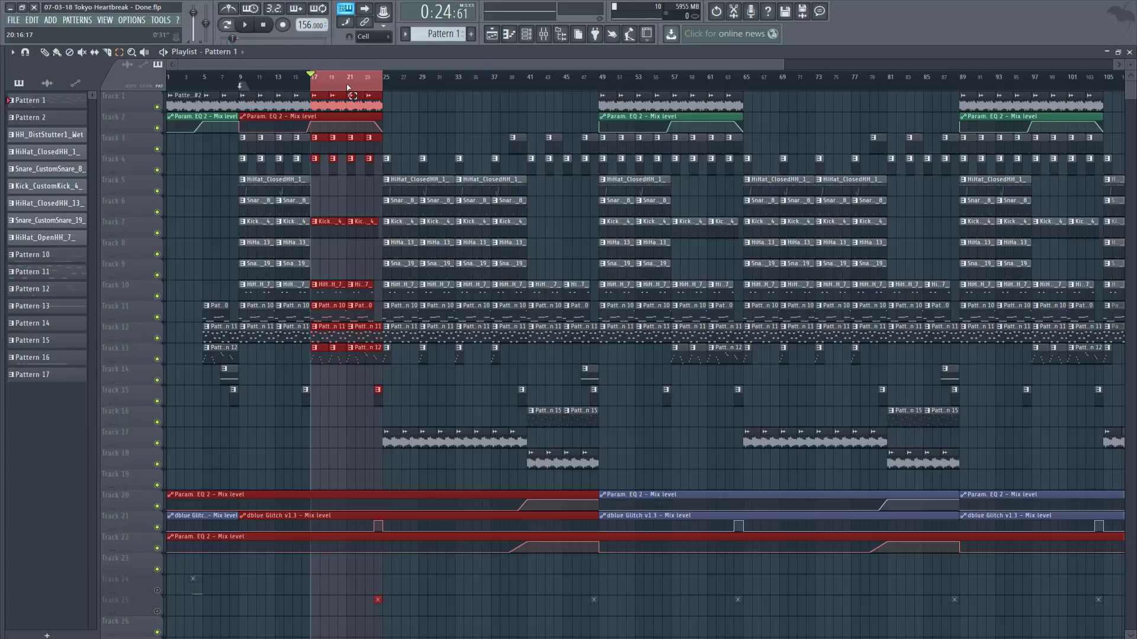
click(341, 87)
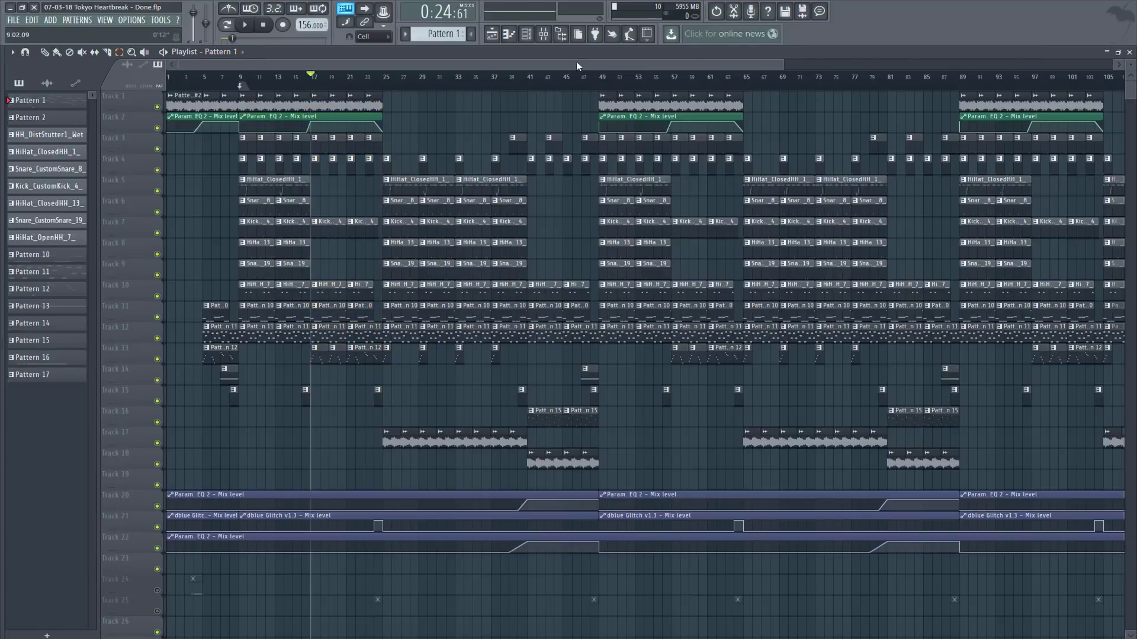
click(1130, 52)
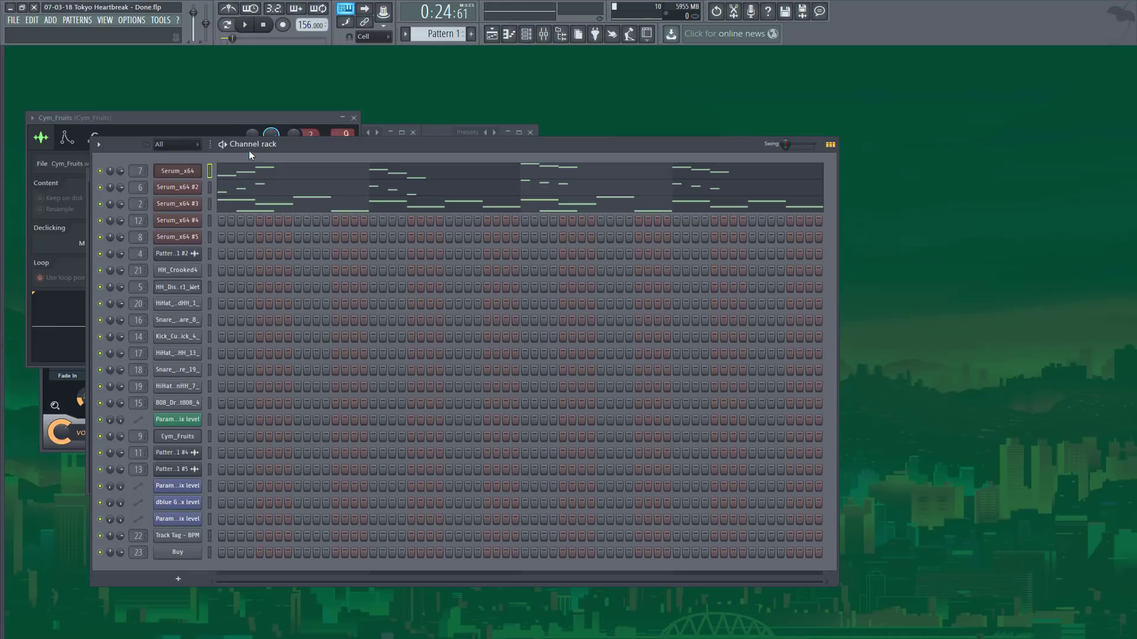
Examine the Serum_x64 channel's preset and audition its melody in the piano roll with Serum_x64 #2 and #3 muted
click(176, 171)
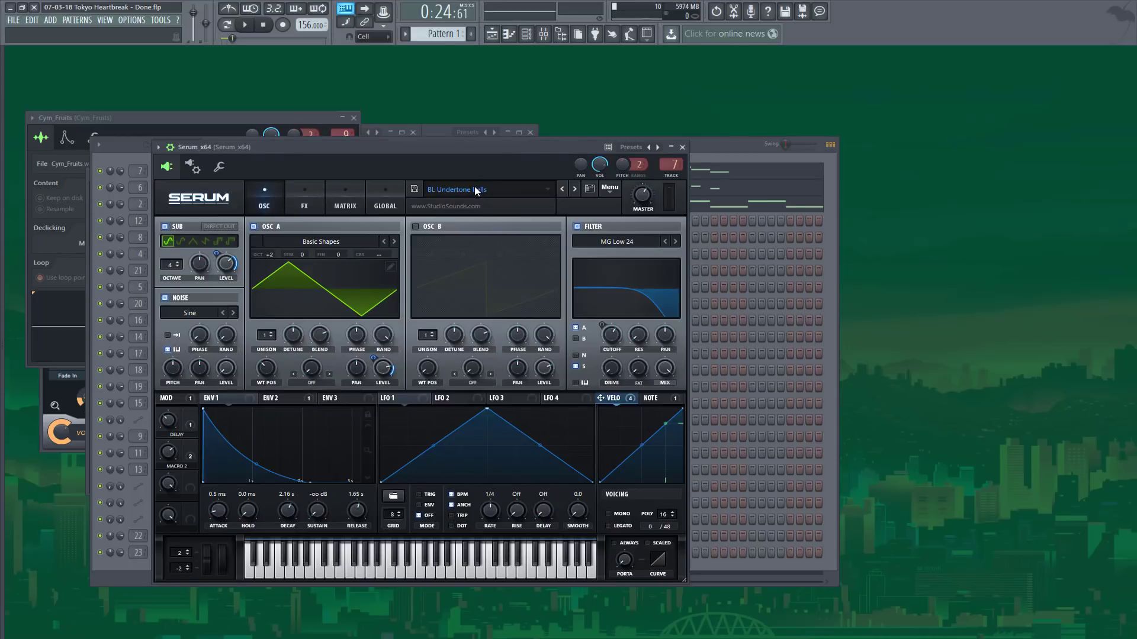
key(Escape)
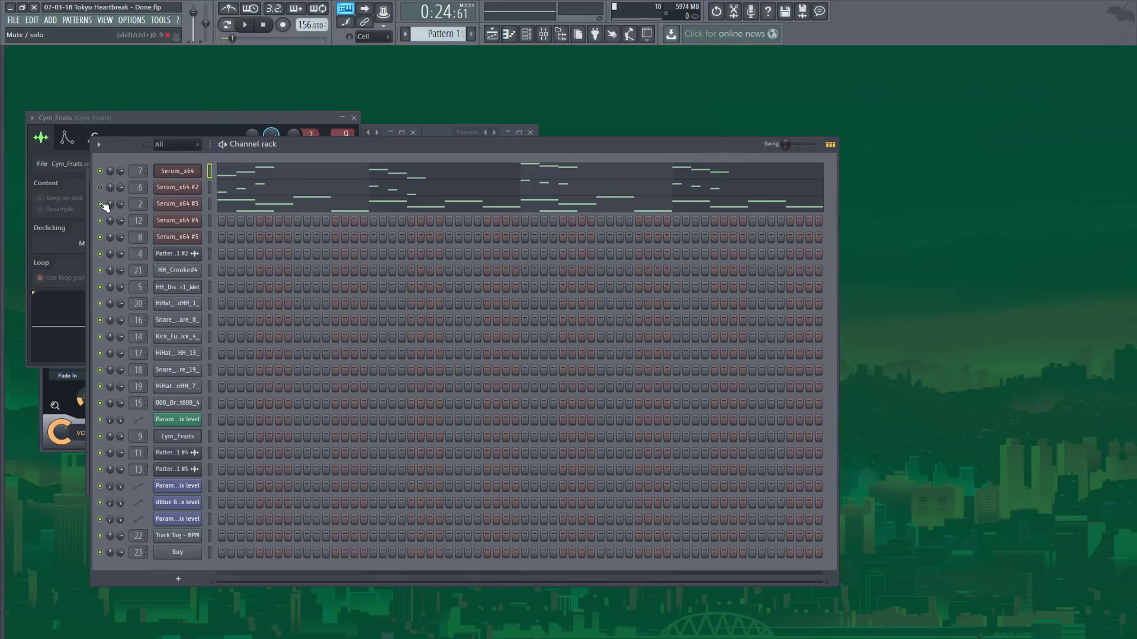
click(244, 24)
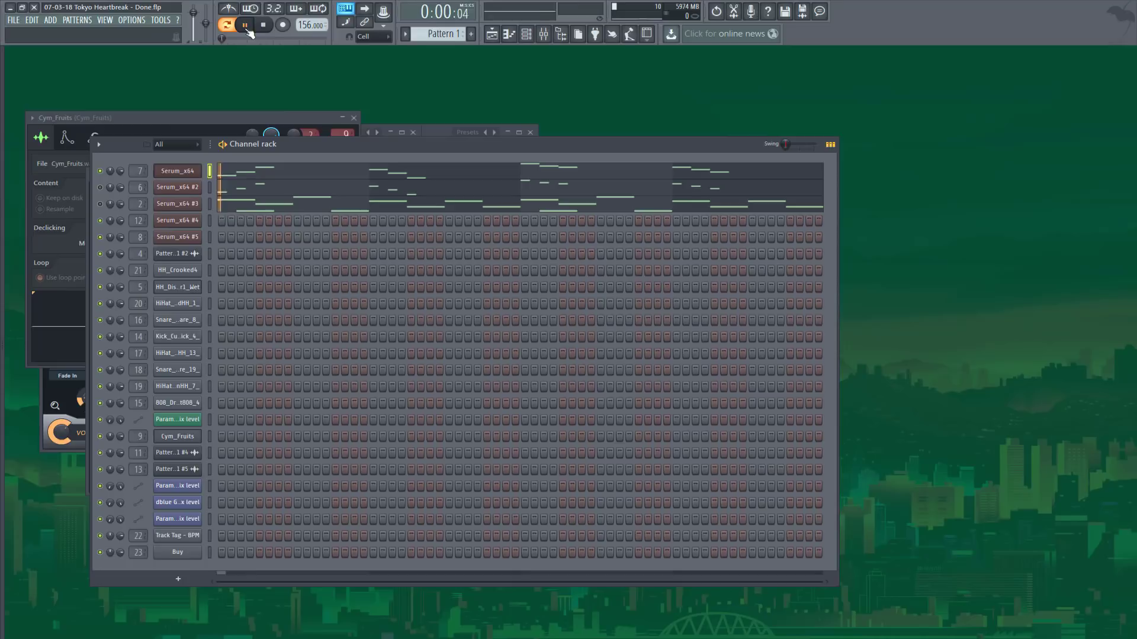
click(285, 181)
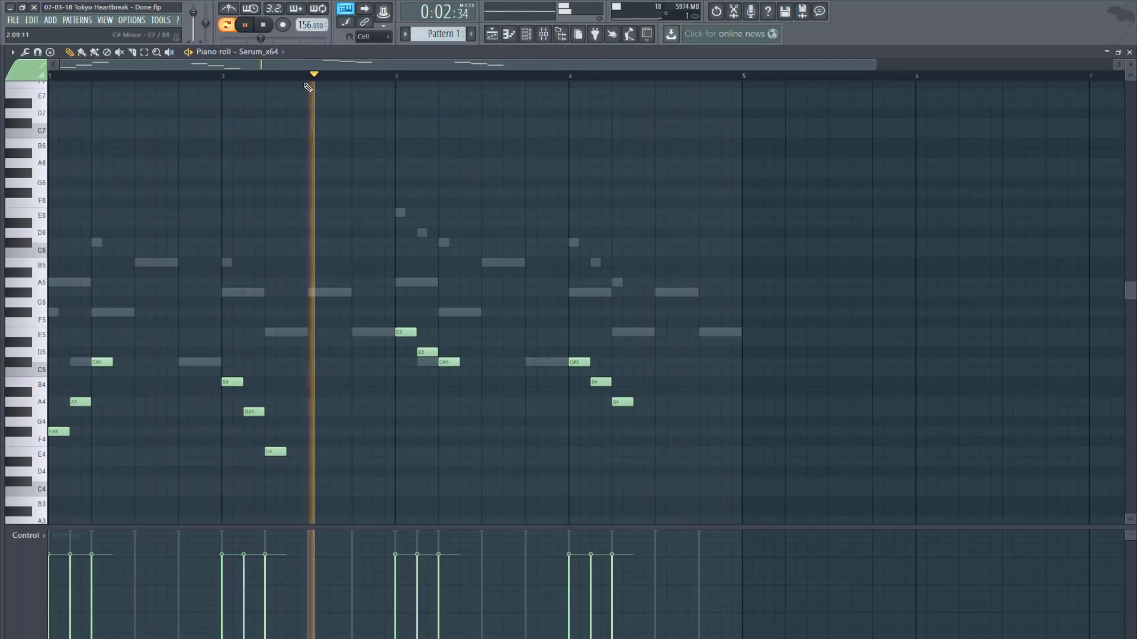
click(269, 31)
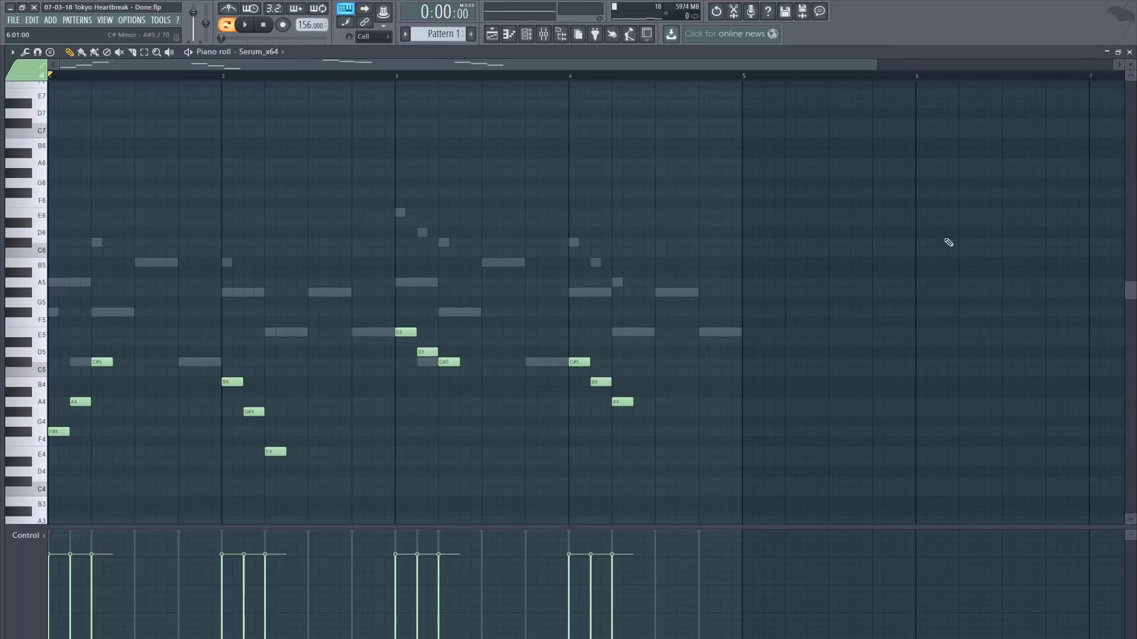
click(1129, 52)
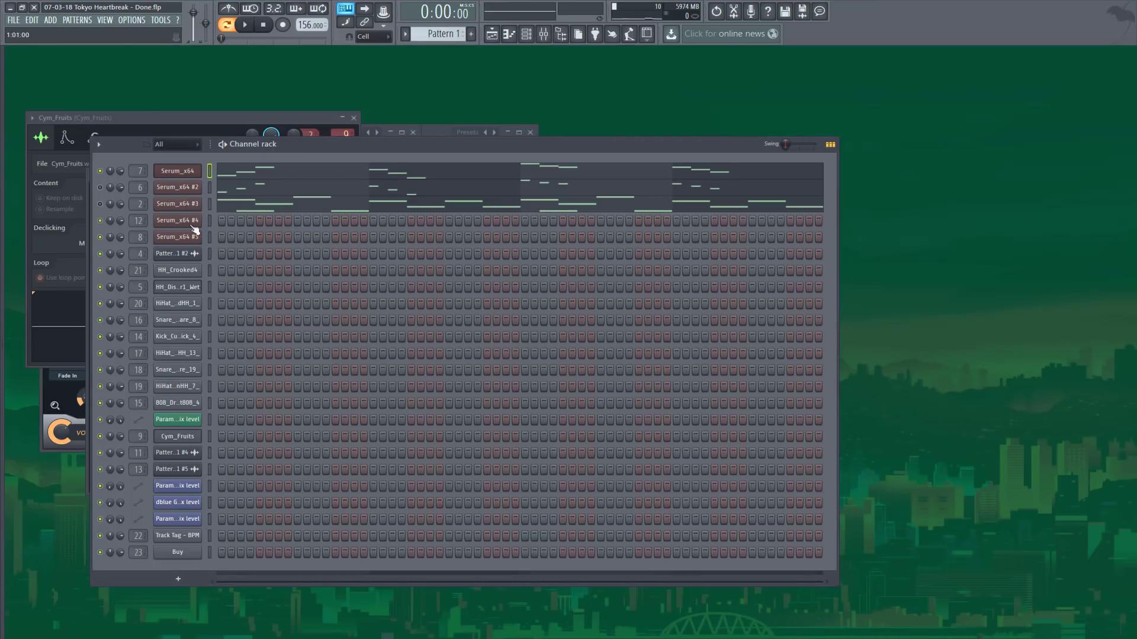
View the Serum_x64 #2 notes in the piano roll and play them together with the first Serum_x64 melody
key(F7)
click(245, 25)
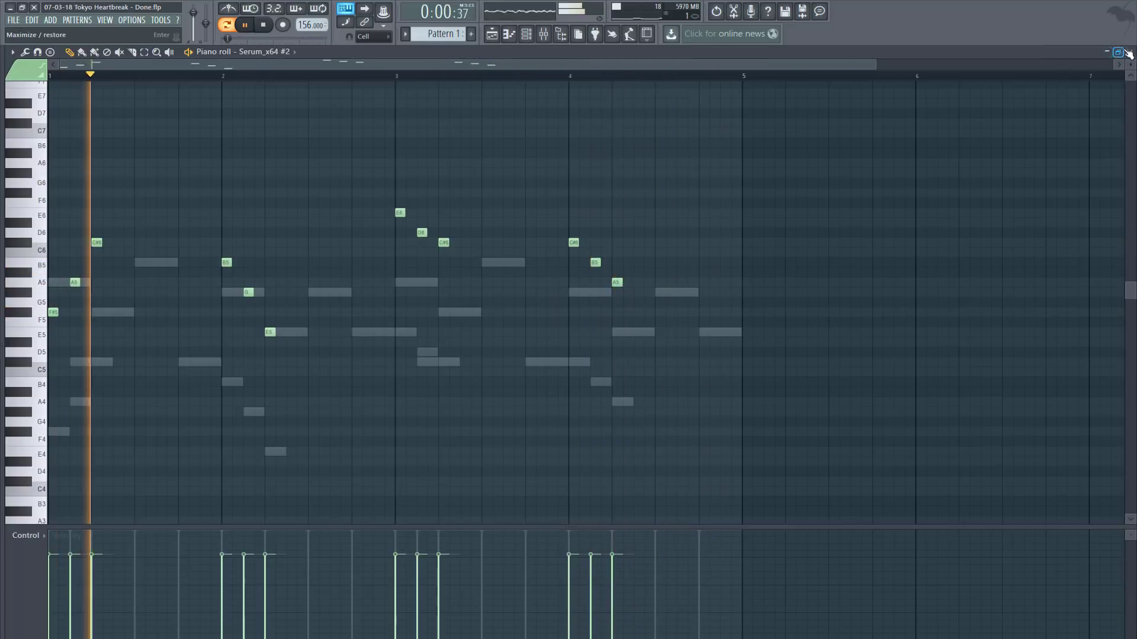
key(F7)
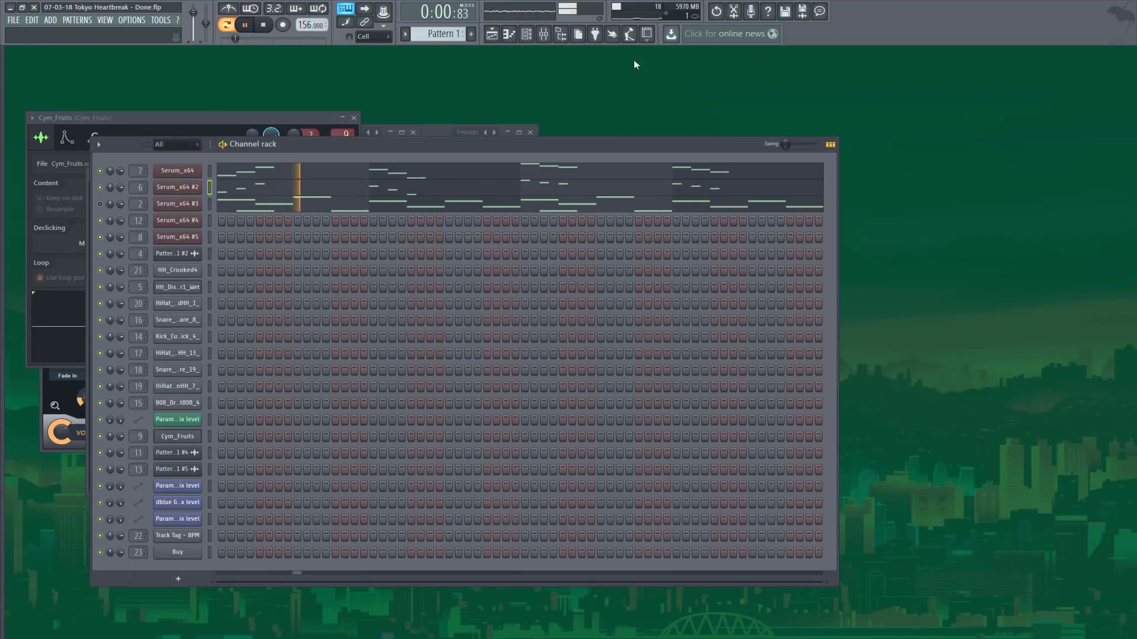
click(264, 26)
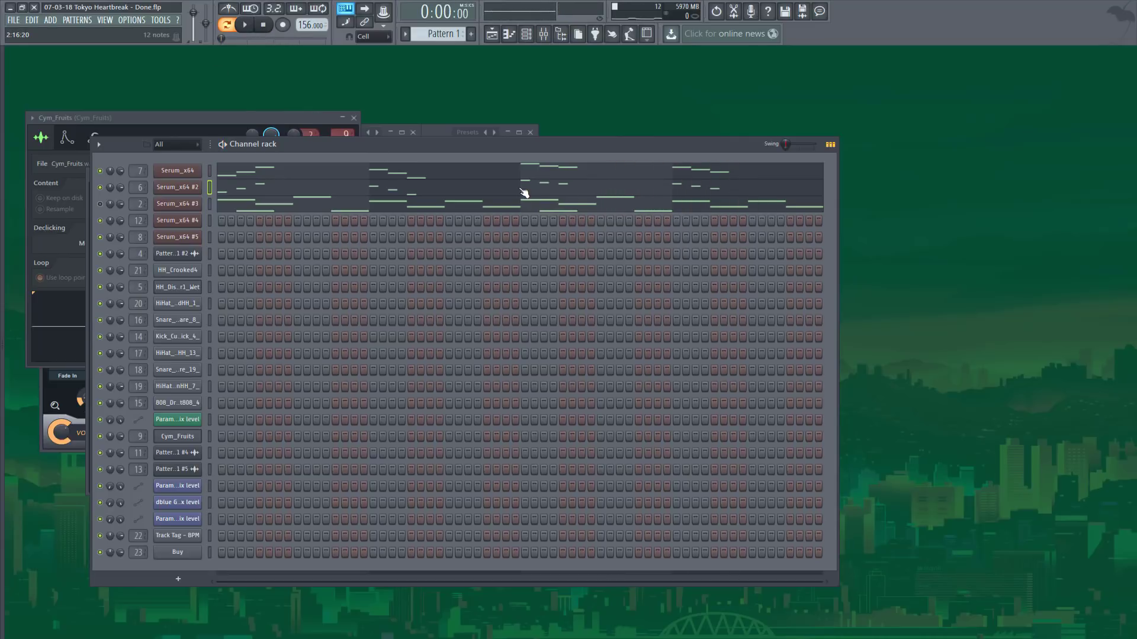
key(ctrl+s)
Unmute Serum_x64 #3 and examine its preset and its notes in the piano roll
click(100, 204)
click(191, 205)
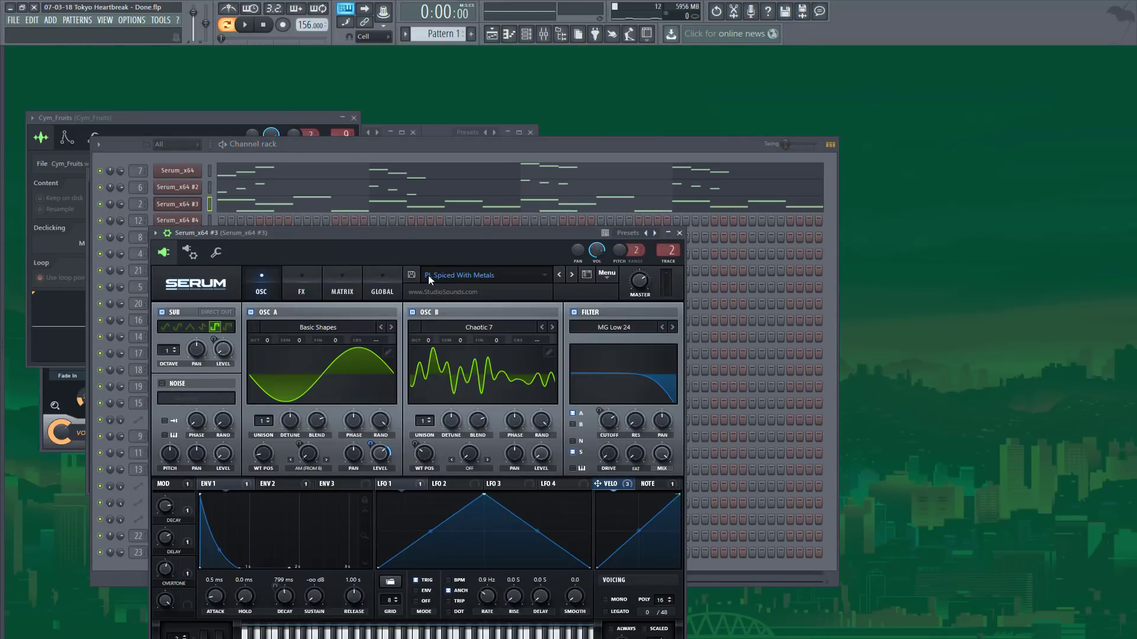
click(679, 233)
click(319, 210)
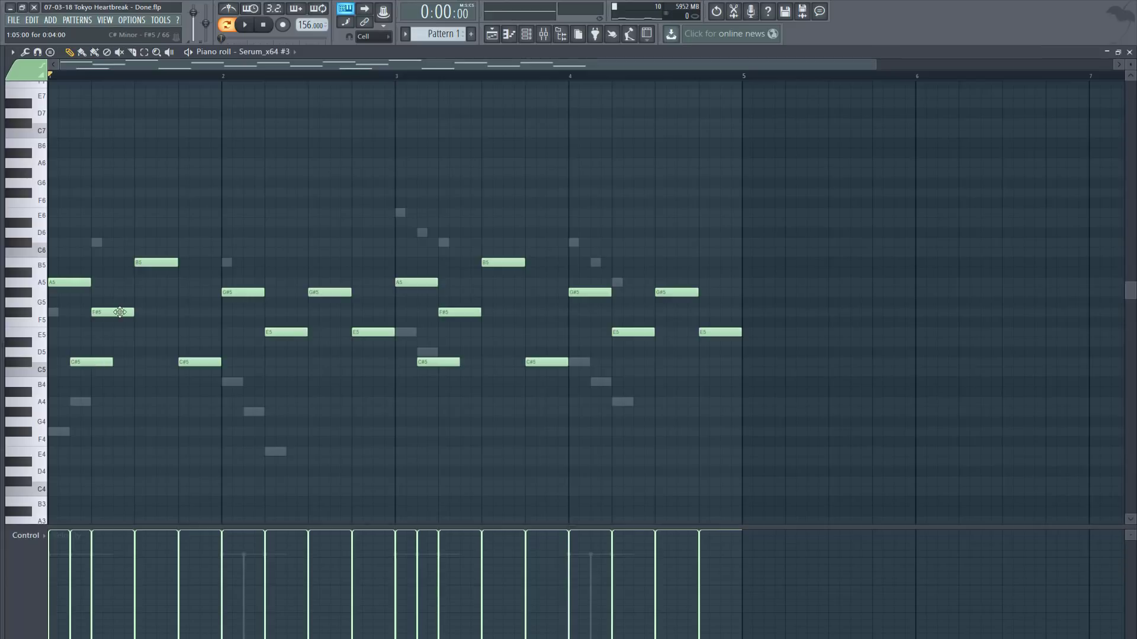
Try stacking the first notes of Serum_x64 #3 into an F#5, A5 and C#6 chord at the start, and undo the moves
drag(117, 313, 67, 317)
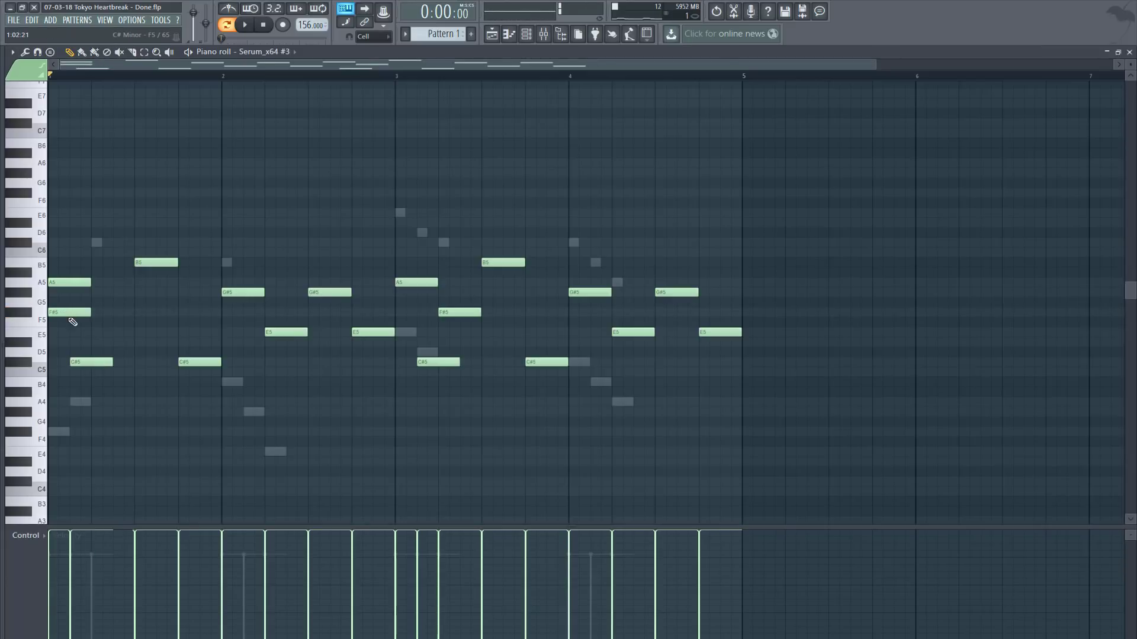
drag(84, 363, 36, 243)
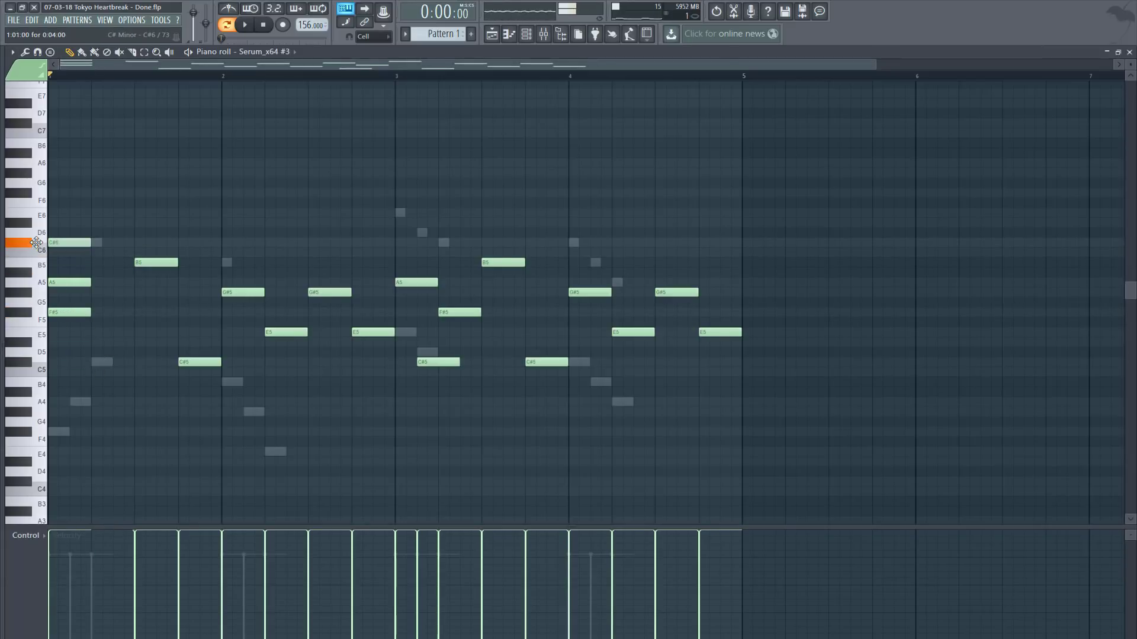
click(32, 21)
click(38, 32)
click(35, 22)
click(41, 32)
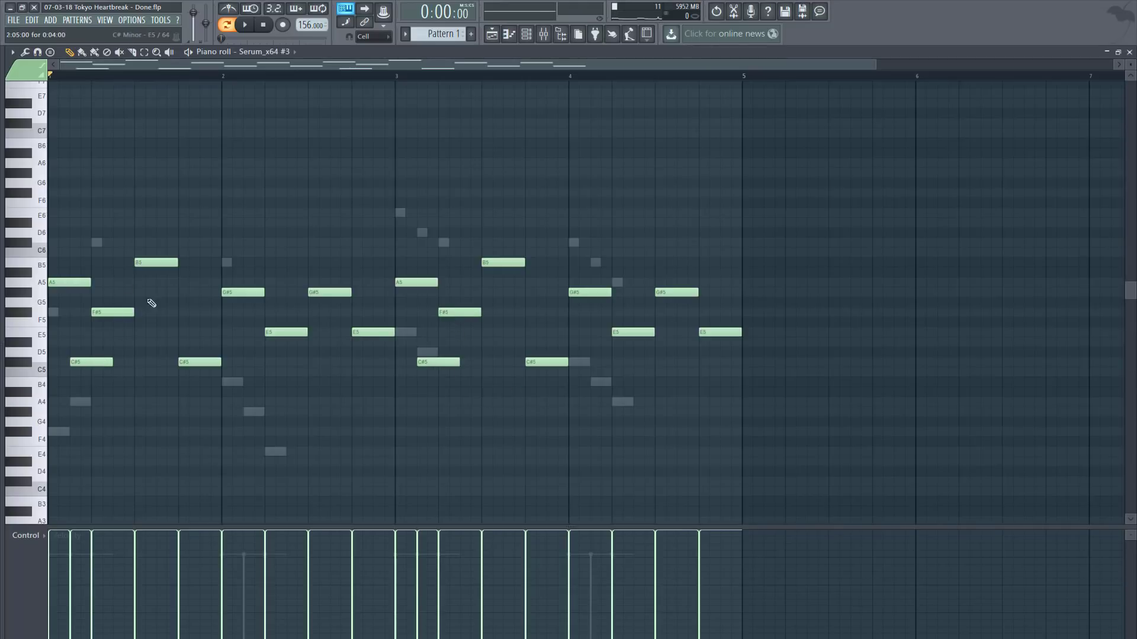
Play the pattern with the Serum_x64 #3 notes shown, then stop playback and close the piano roll
click(251, 29)
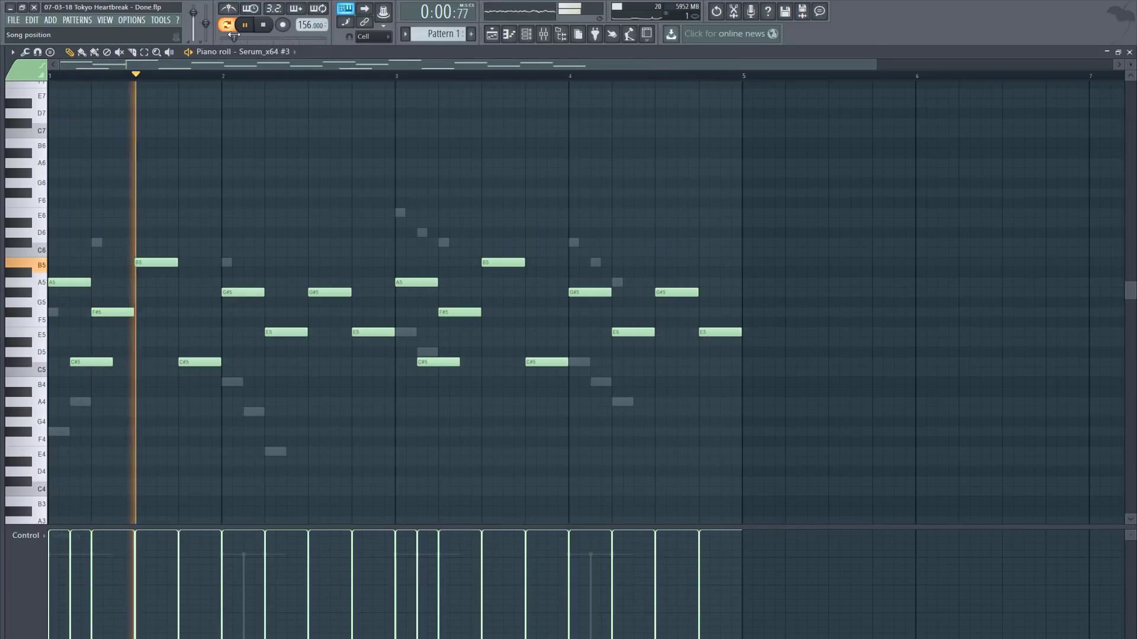
click(264, 31)
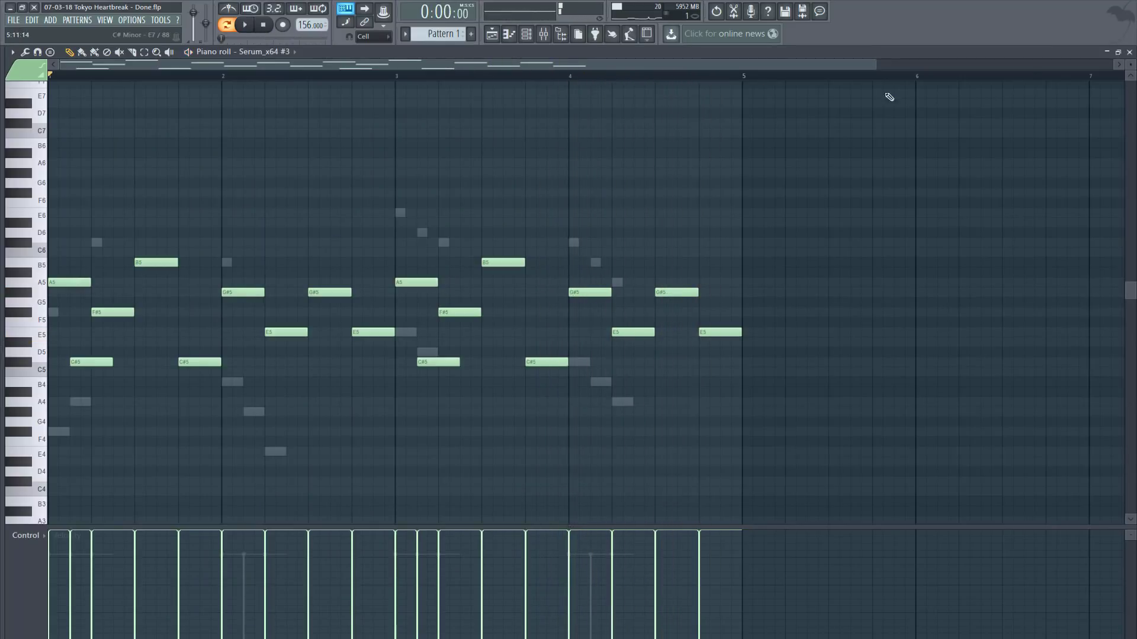
click(1130, 52)
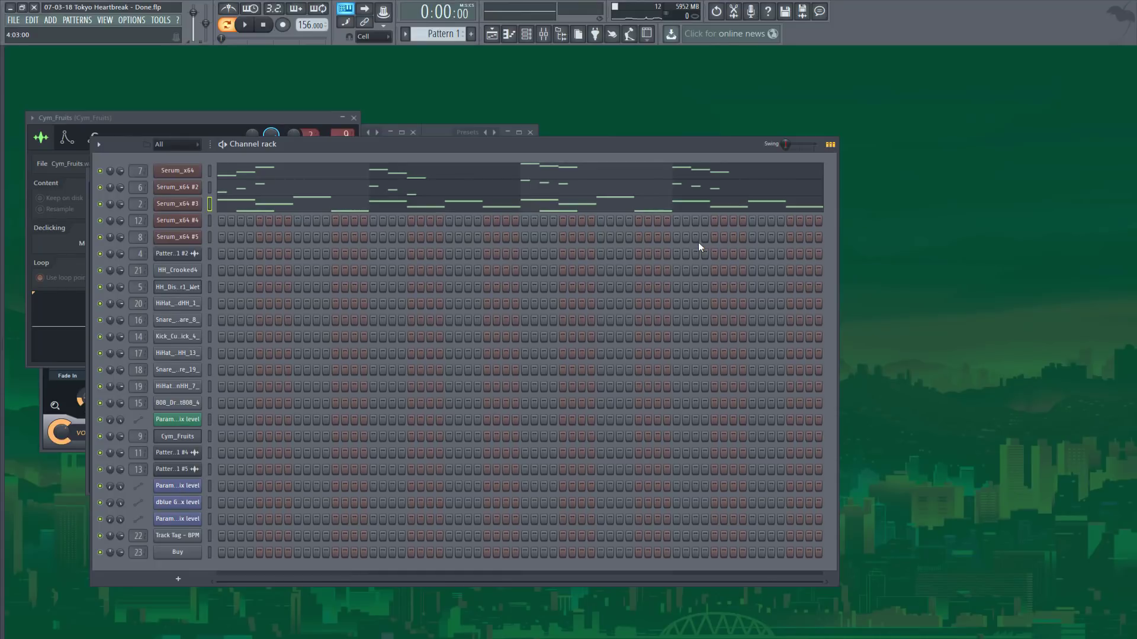
Load the Momentary preset in Gross Beat on the mixer's Master track, then close the plugin and the mixer
click(542, 34)
click(37, 94)
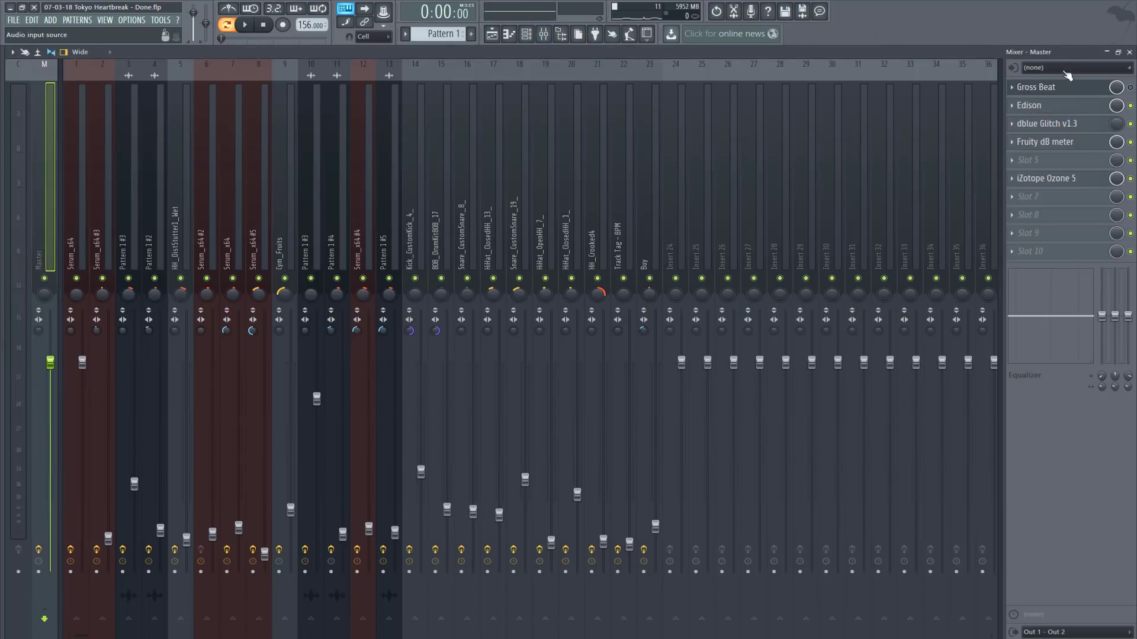
click(1063, 90)
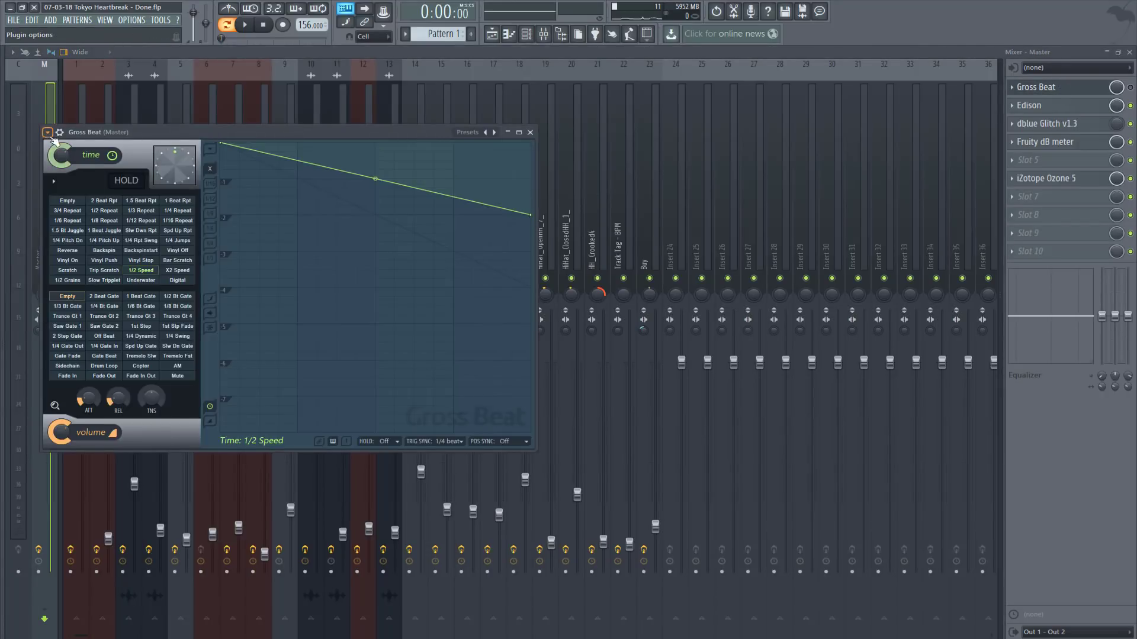
click(47, 132)
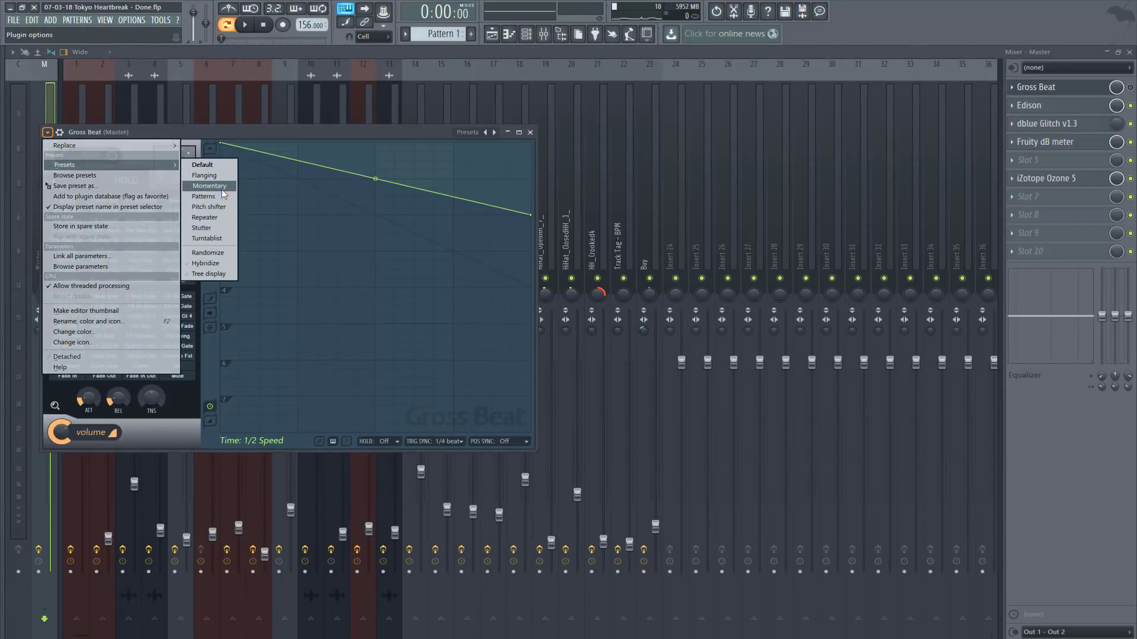
click(221, 187)
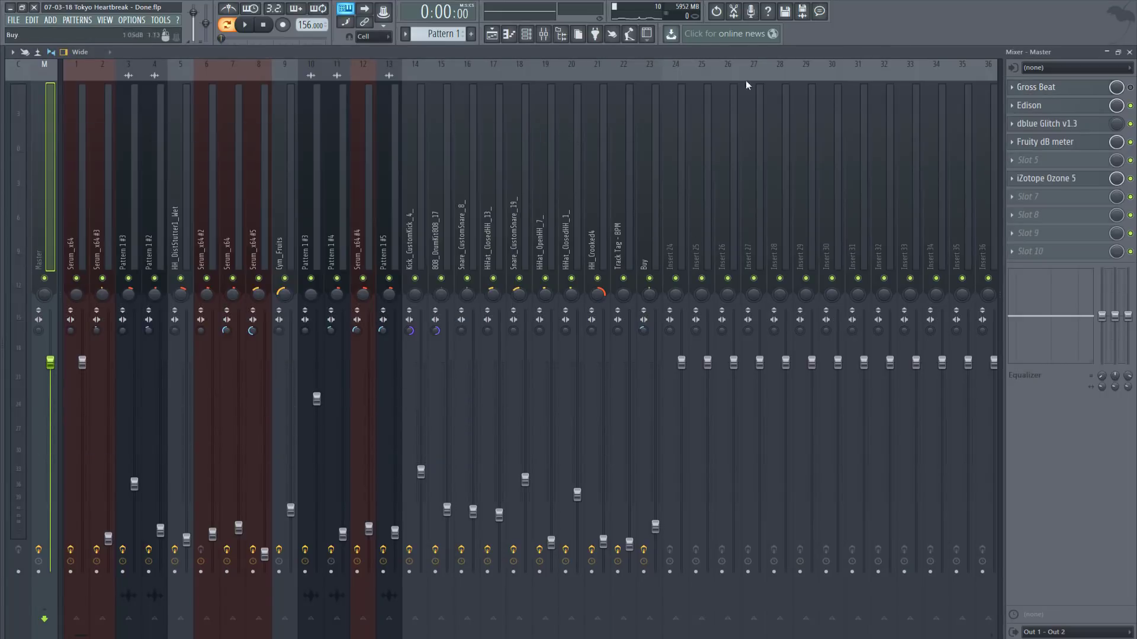
click(529, 132)
click(1129, 52)
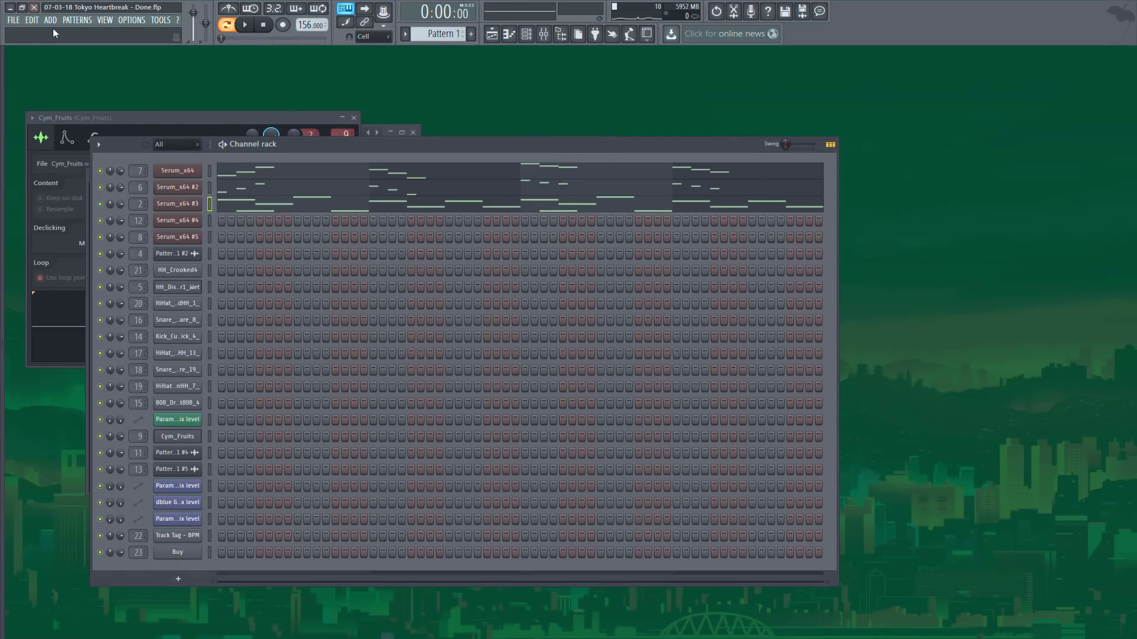
Review the commands for rendering Pattern 1 as an audio clip and the Pattern 1 #2 clip's settings, then reopen the Playlist
click(83, 21)
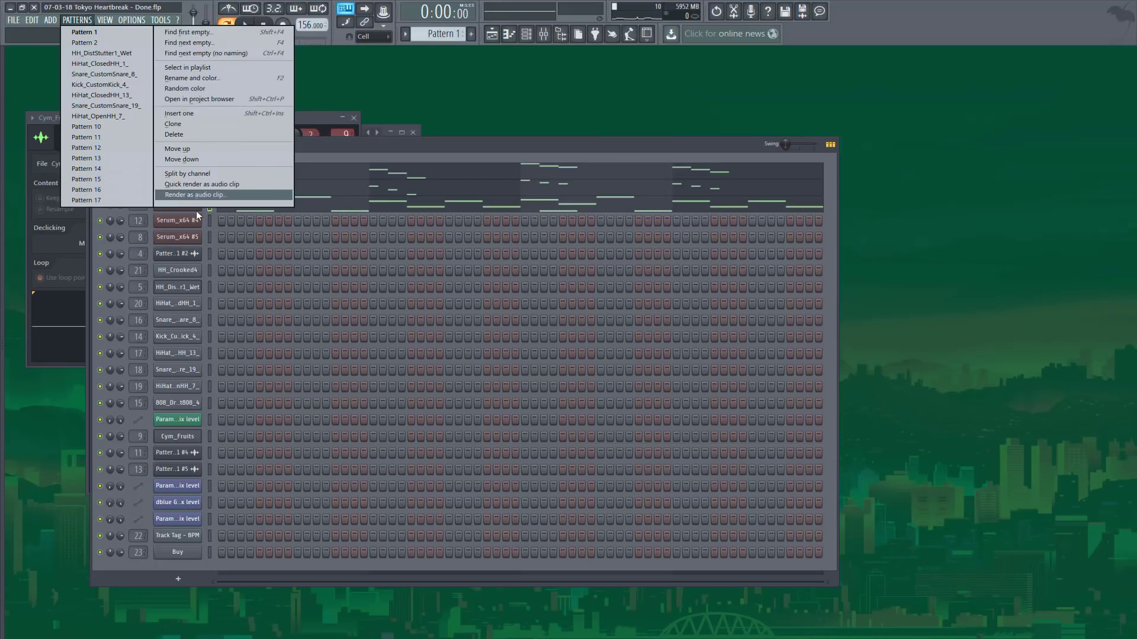
click(208, 184)
click(181, 254)
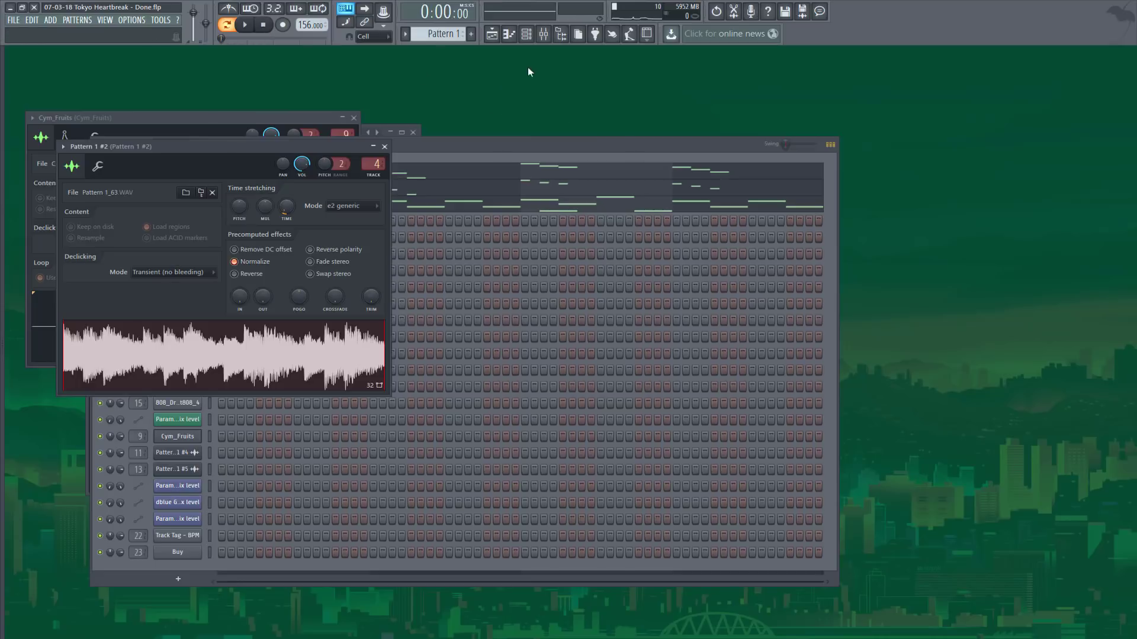
click(492, 34)
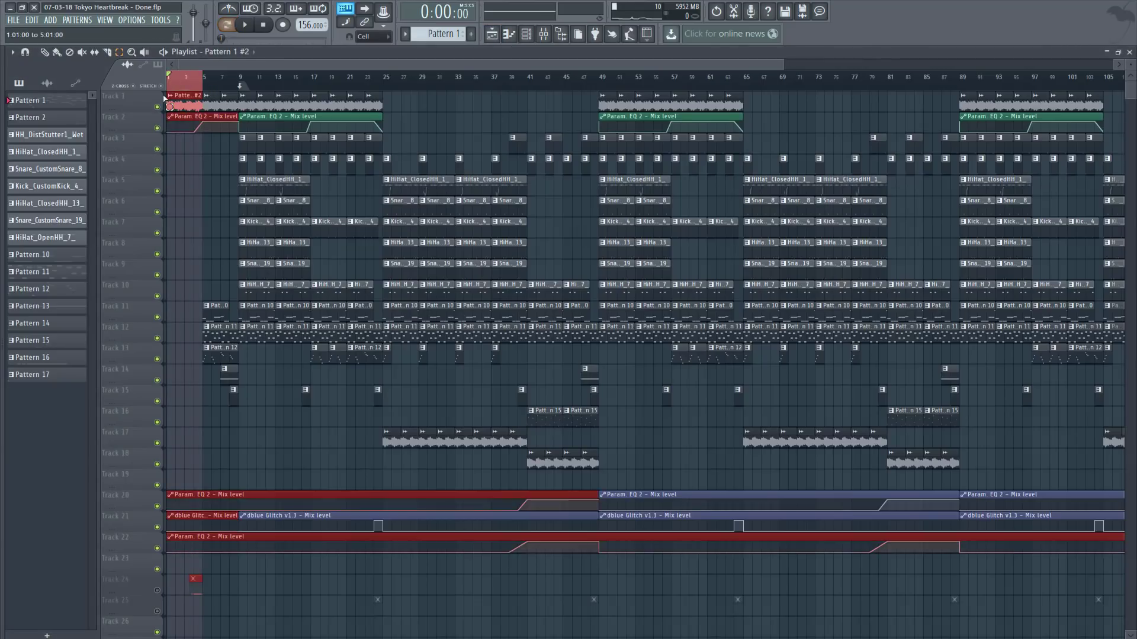
Mark bars 5 to 9 in the Playlist as the time selection, clear the clip selection and return to the Draw tool
ctrl+click(194, 84)
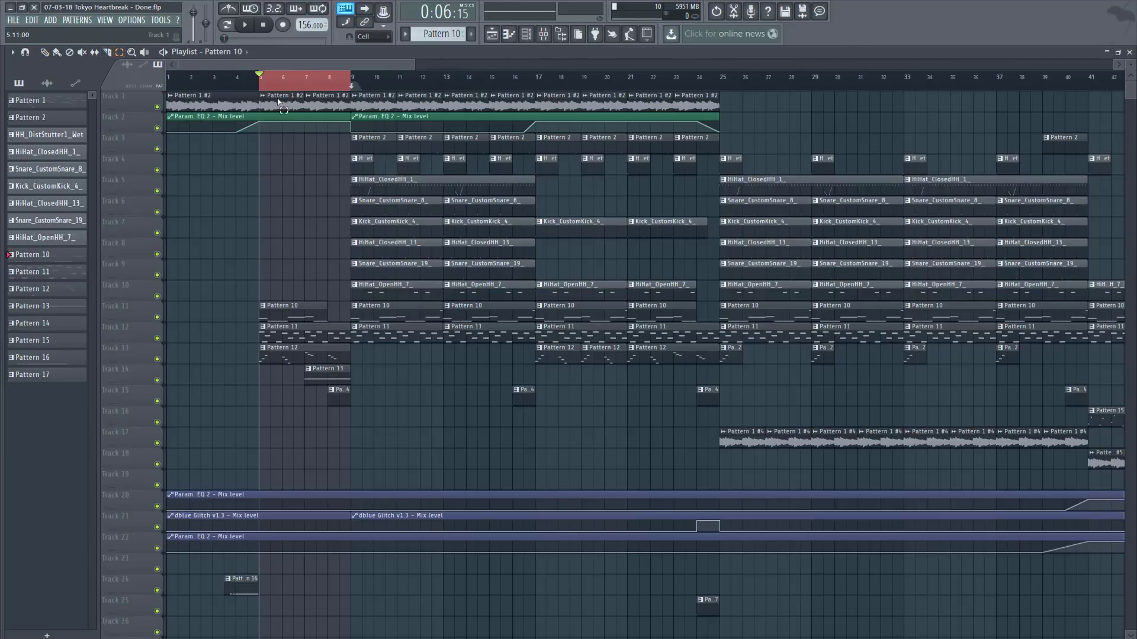
drag(268, 83, 350, 85)
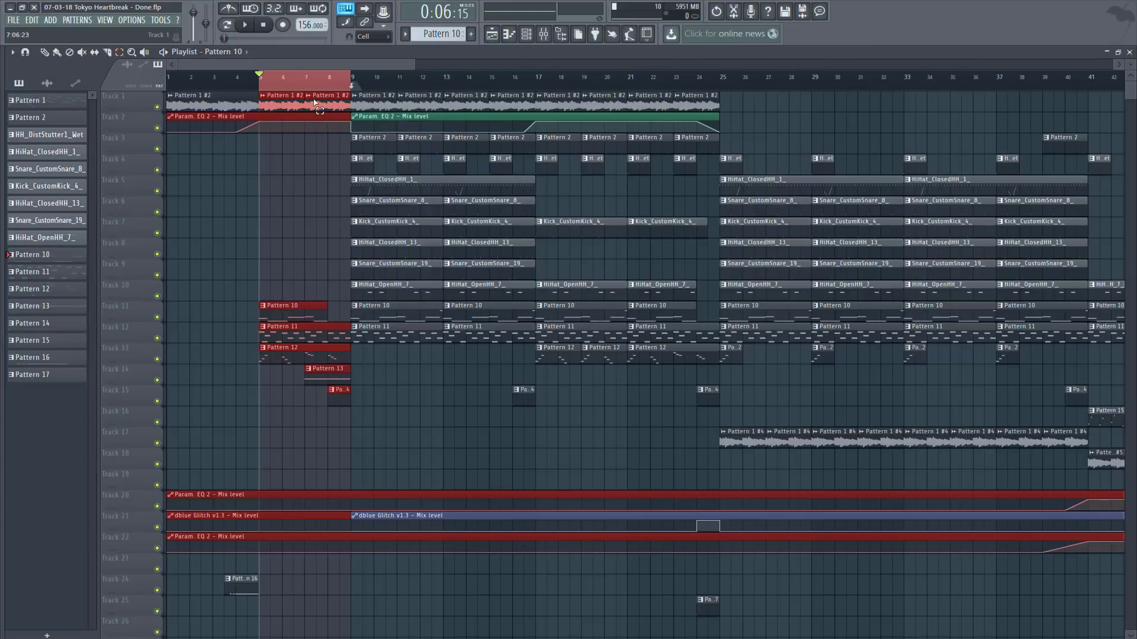
click(264, 193)
click(44, 53)
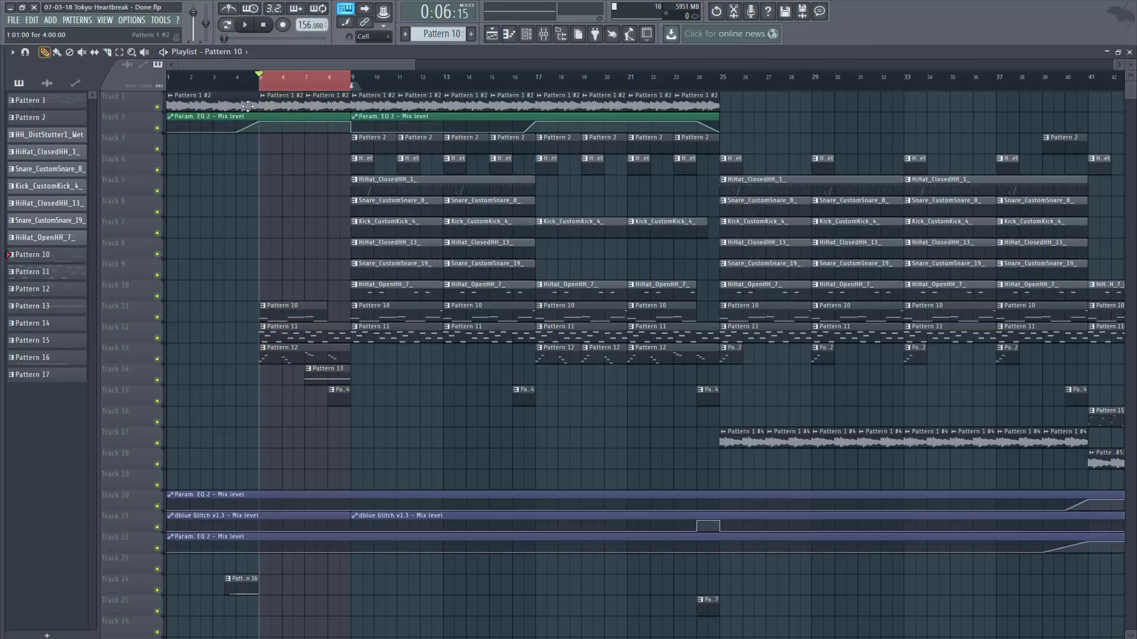
drag(287, 109, 317, 101)
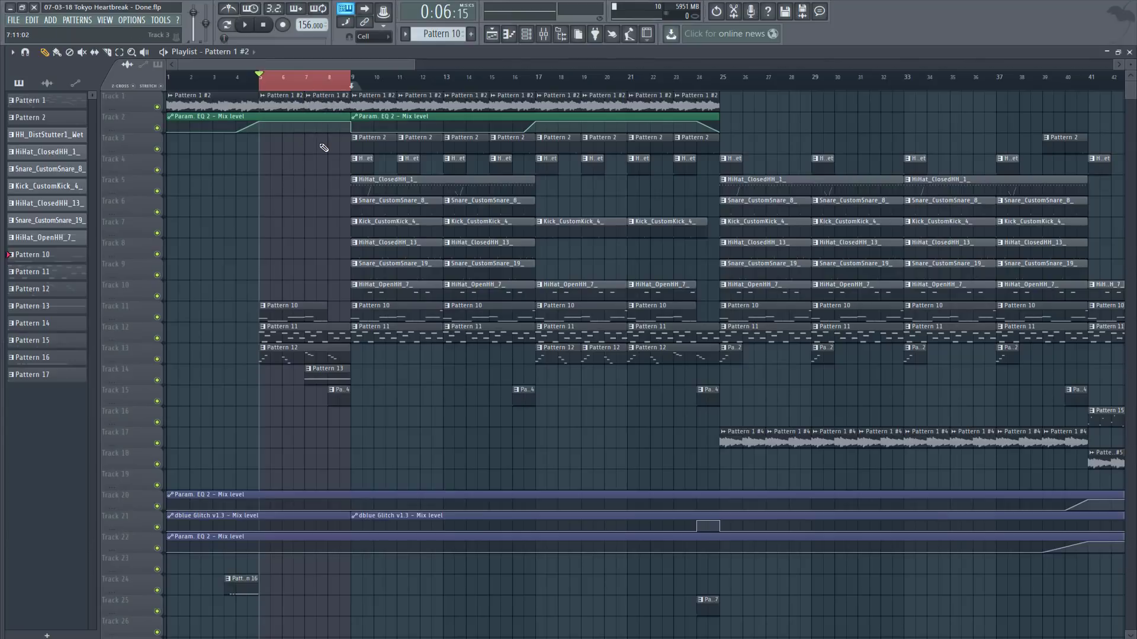
Try slicing the first Pattern 1 #2 audio clip near bar 3 and removing the rest, and extend the clip back to bar 5
click(222, 83)
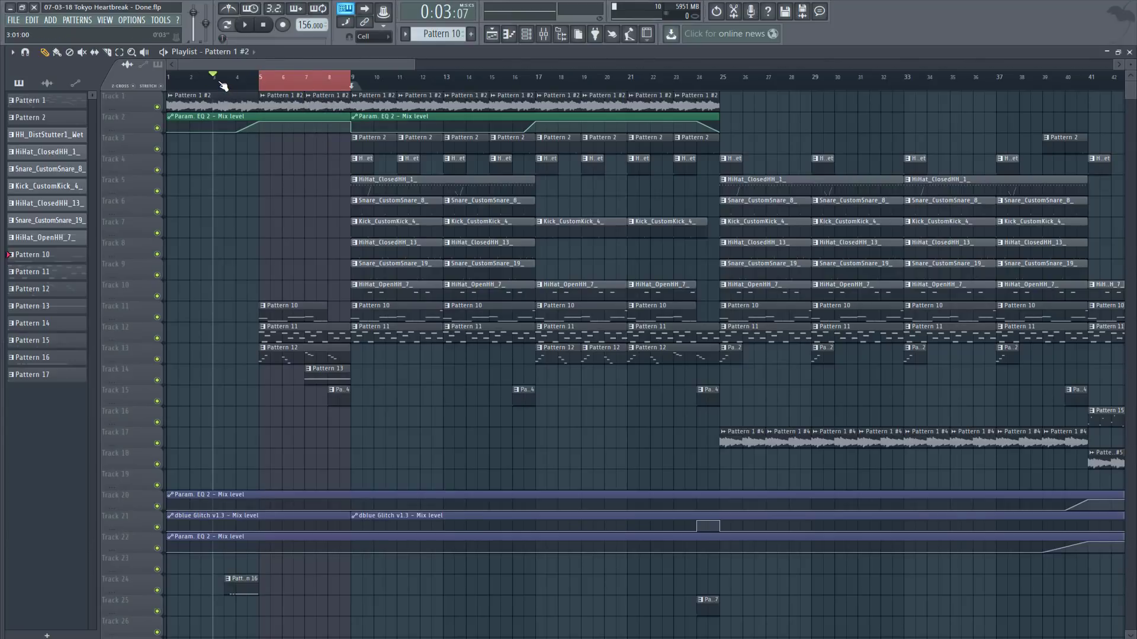
drag(223, 85, 259, 110)
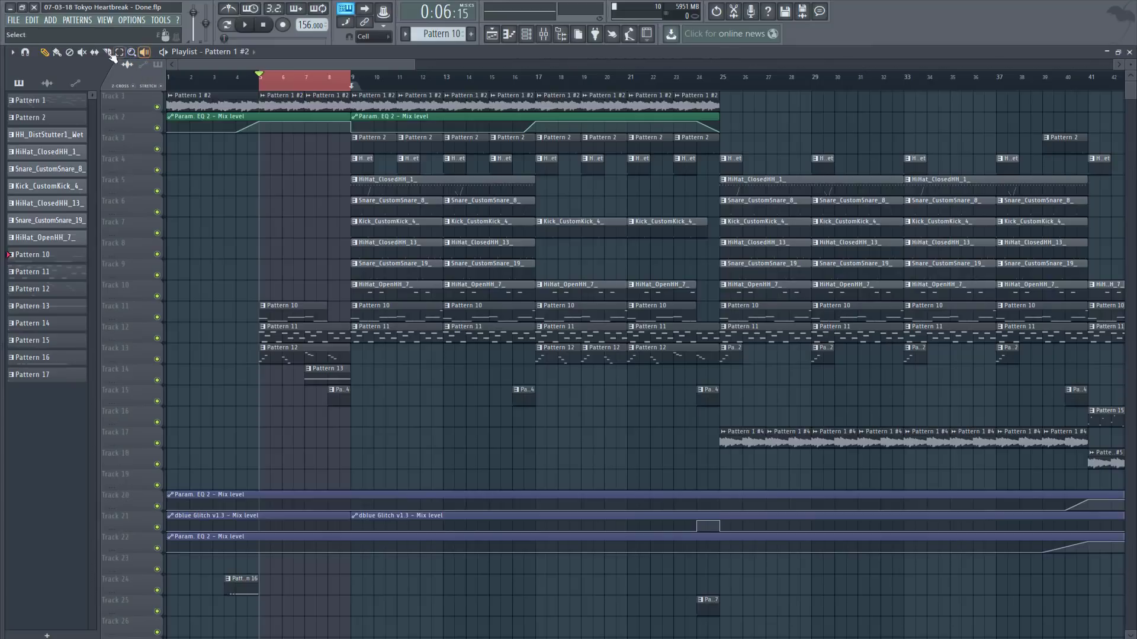
click(219, 102)
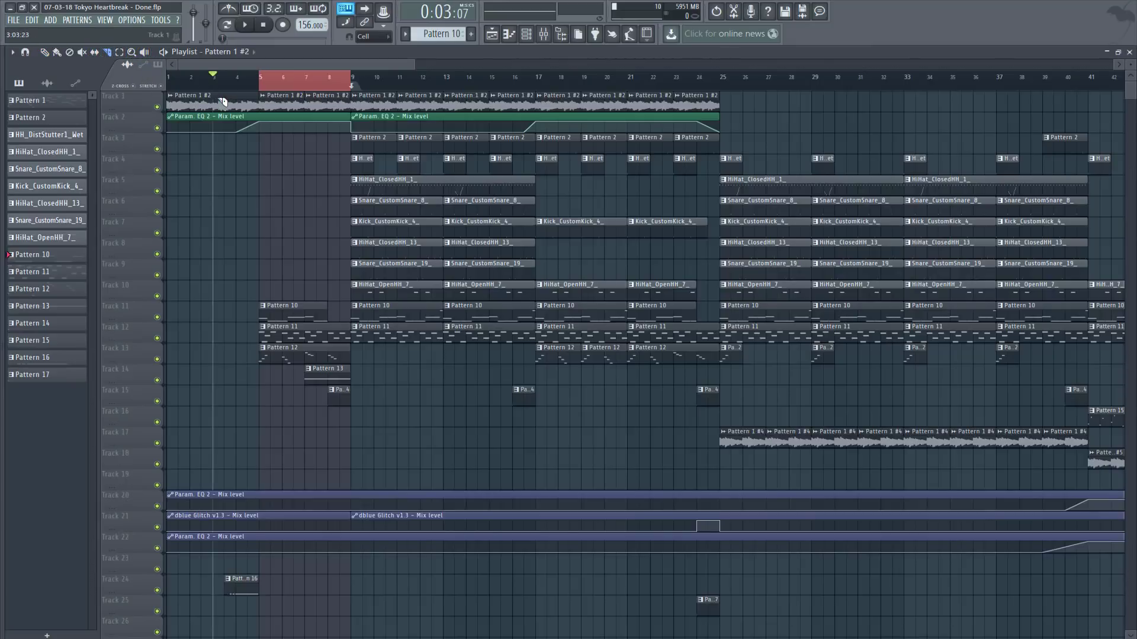
drag(220, 100, 216, 114)
click(44, 52)
right_click(230, 101)
drag(212, 104, 249, 109)
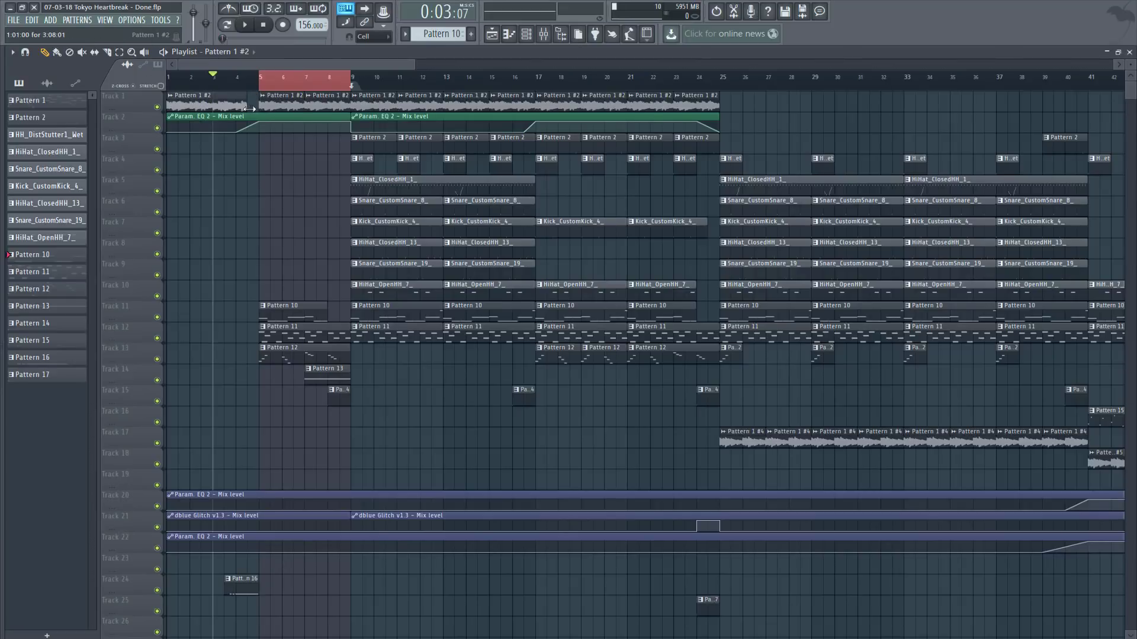
click(268, 80)
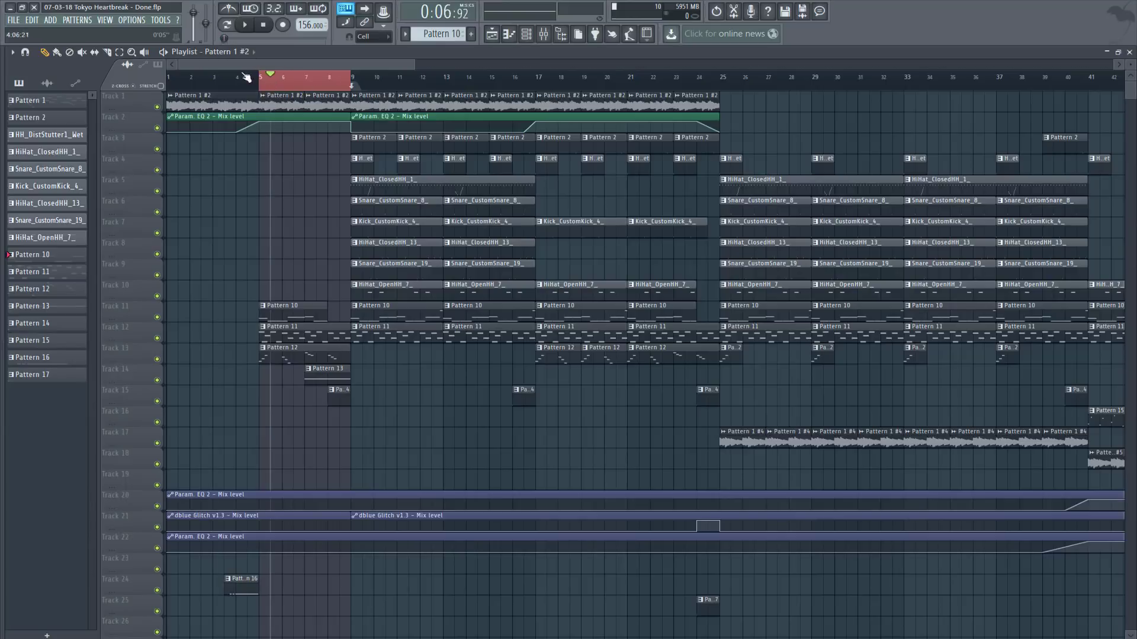
Mute Playlist tracks 12, 13, 14 and 15
click(157, 338)
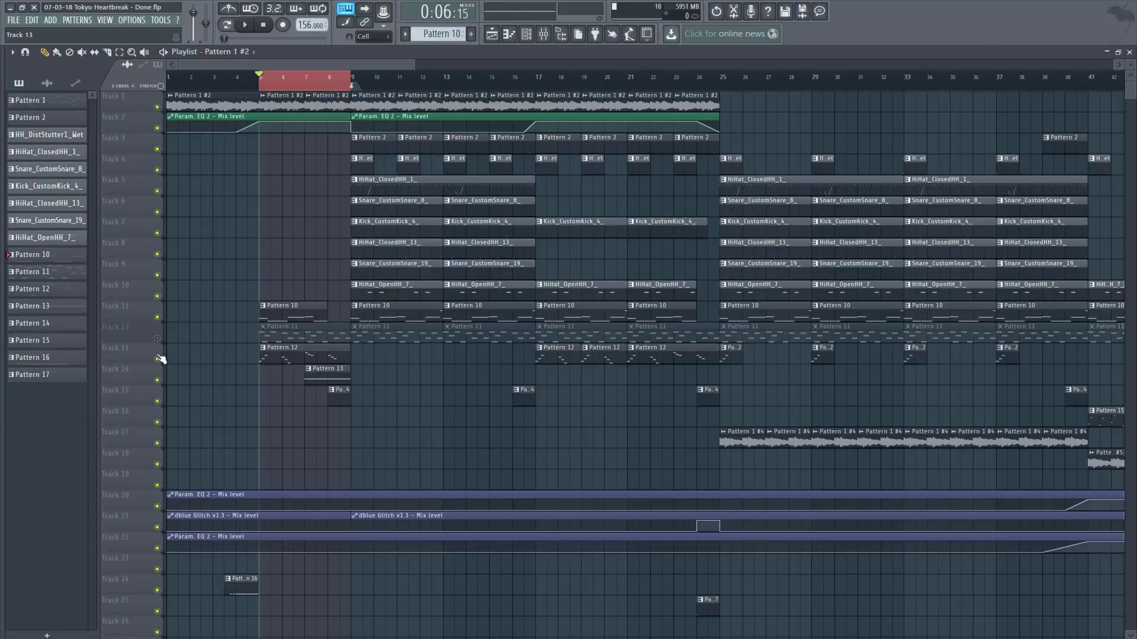
click(157, 359)
click(157, 381)
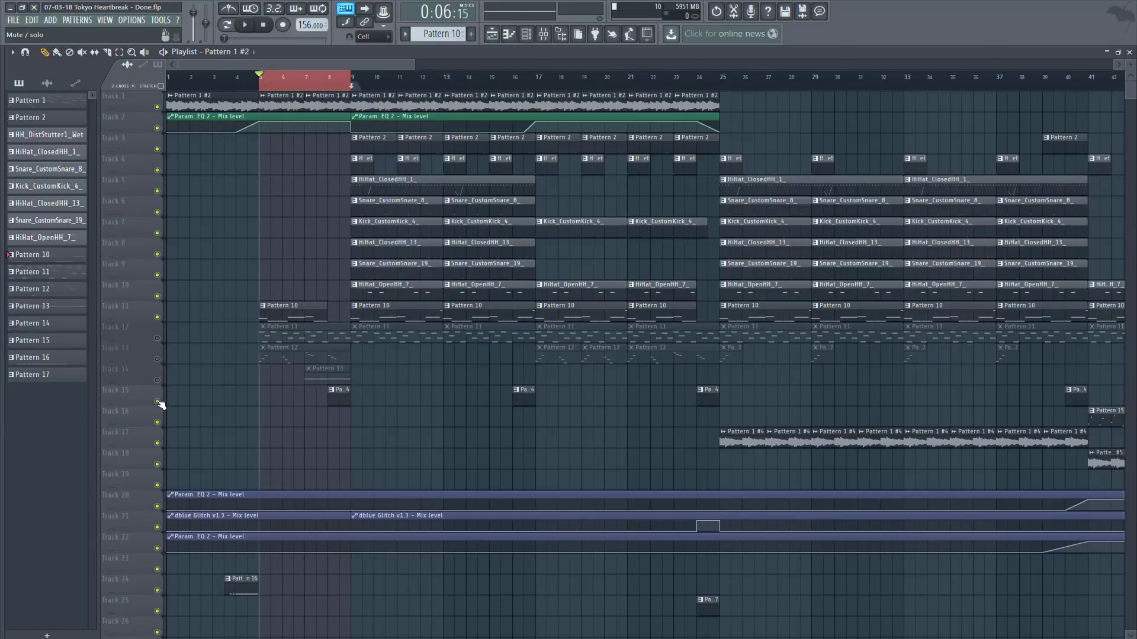
click(157, 402)
Review Pattern 10's 808_DrumKit808_4 notes, close the piano roll, and play the song from bar 5 before stopping it
double_click(270, 311)
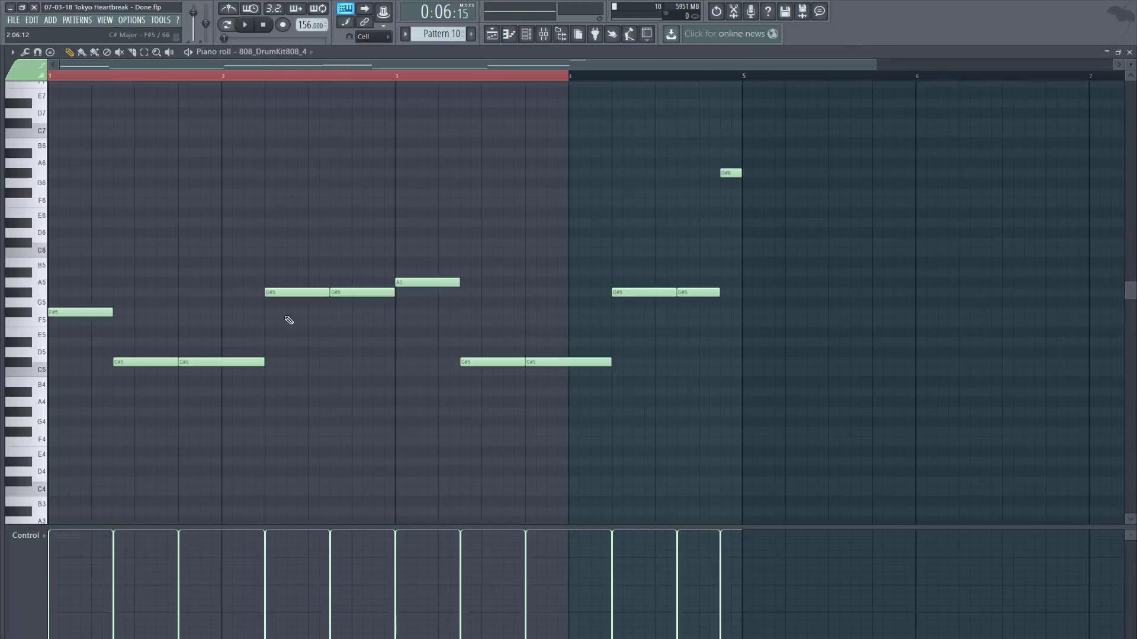
click(1130, 52)
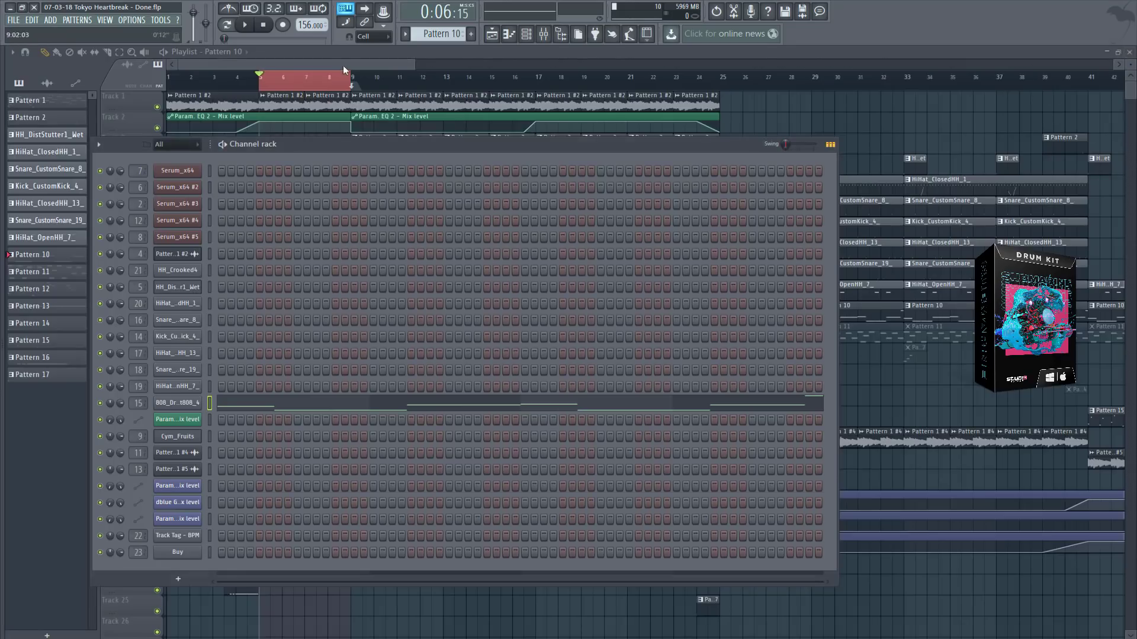
click(245, 25)
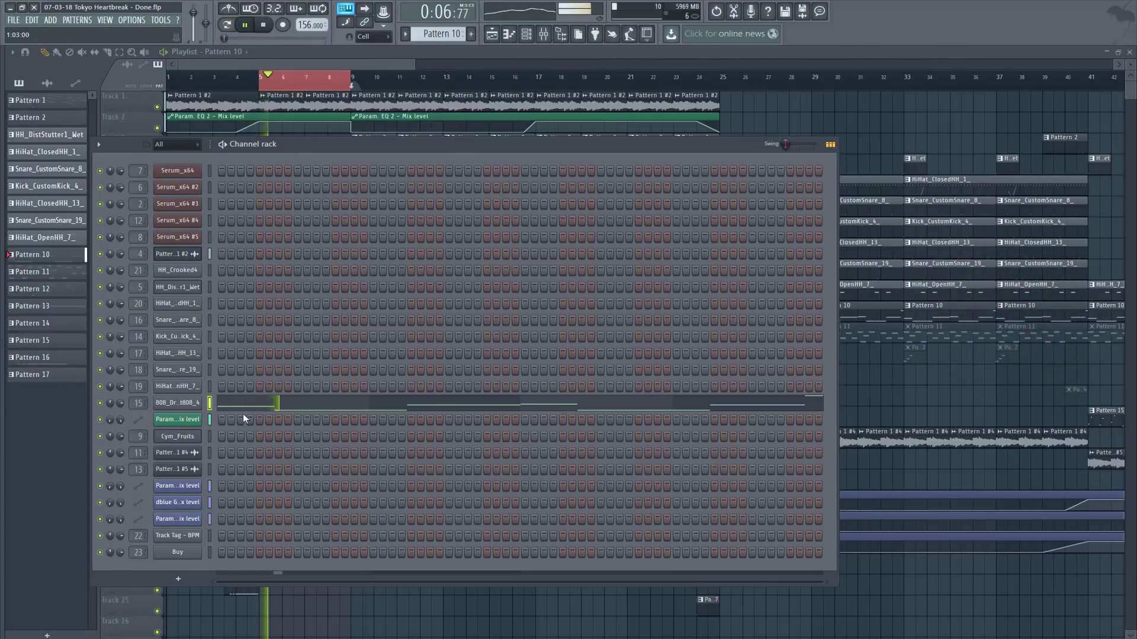
click(243, 413)
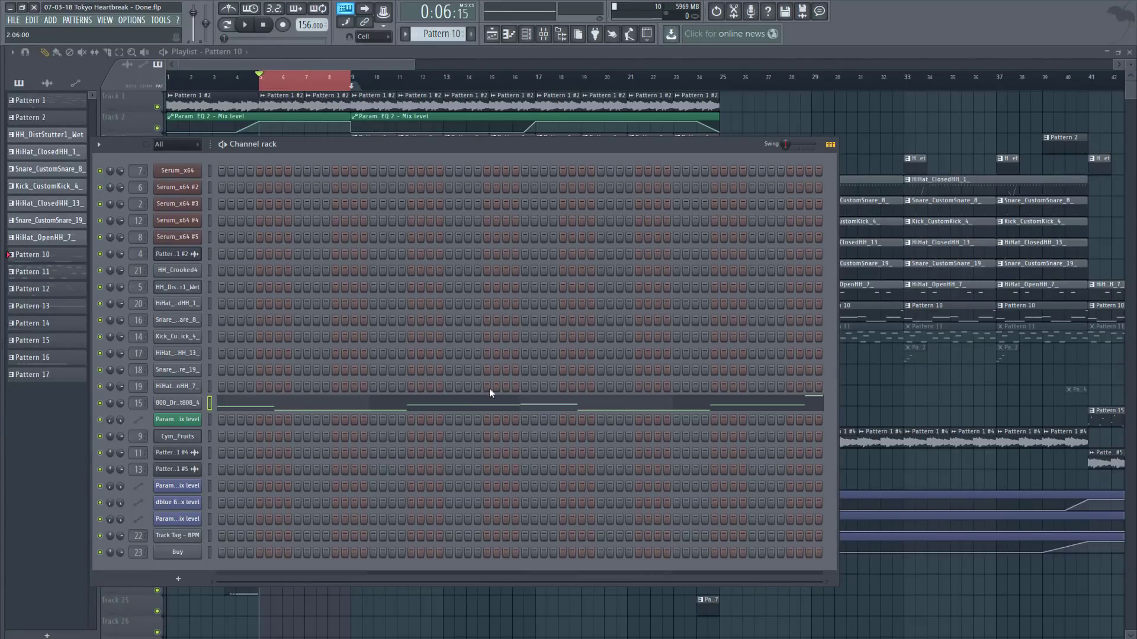
Try the quantizer on the 808_DrumKit808_4 notes with velocity strength turned to minimum, and close it without accepting
click(507, 408)
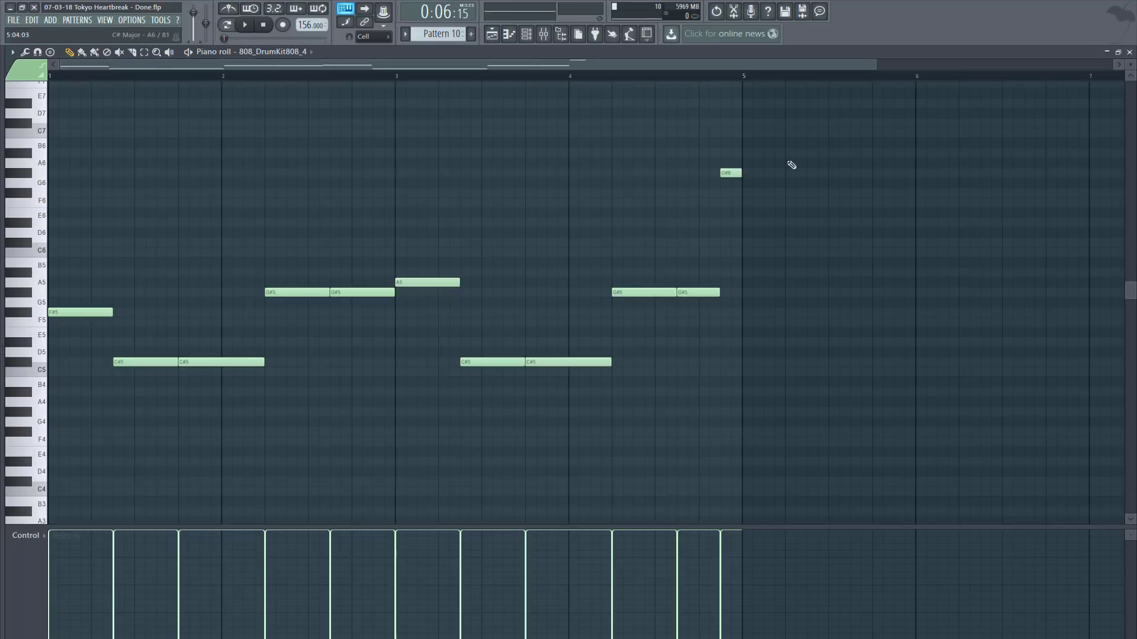
drag(764, 138, 44, 408)
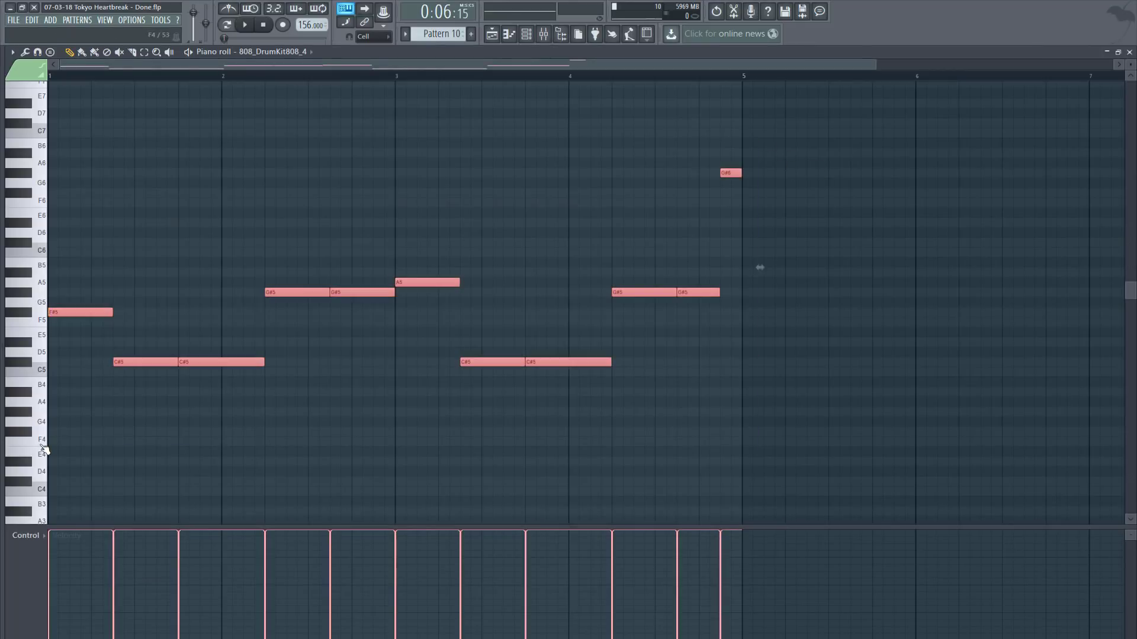
key(alt+q)
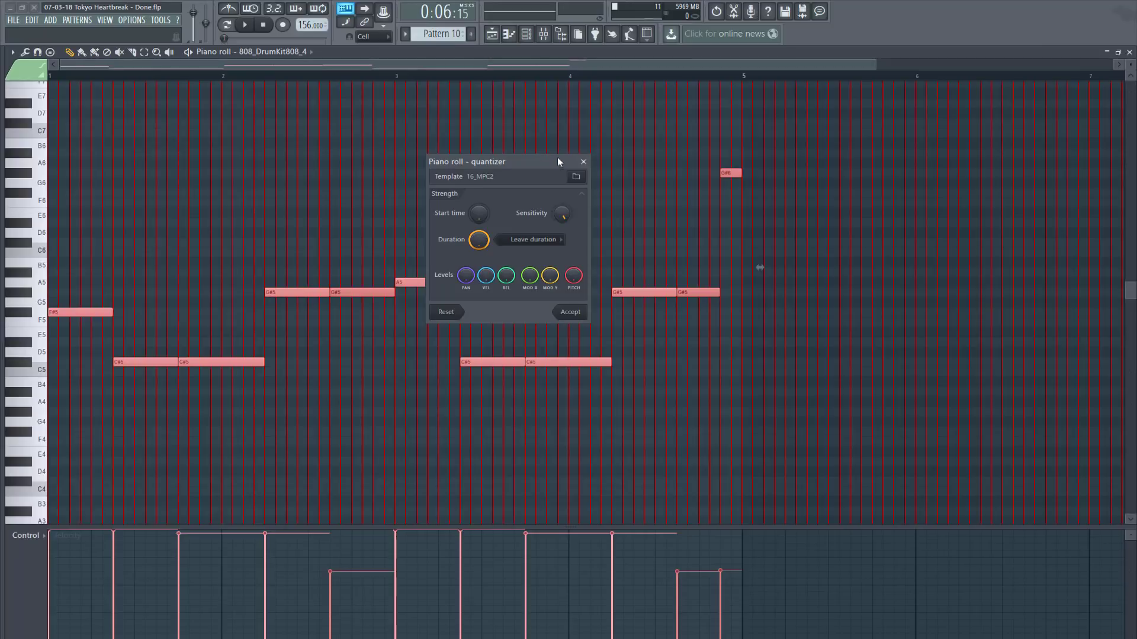
click(583, 161)
key(ctrl+d)
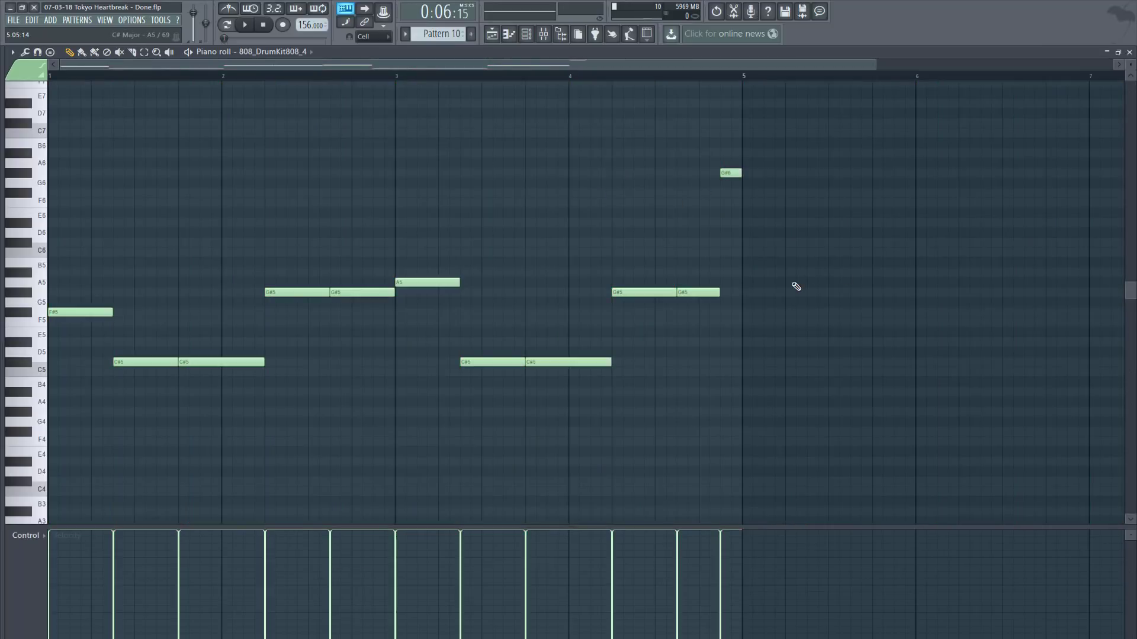
key(alt+q)
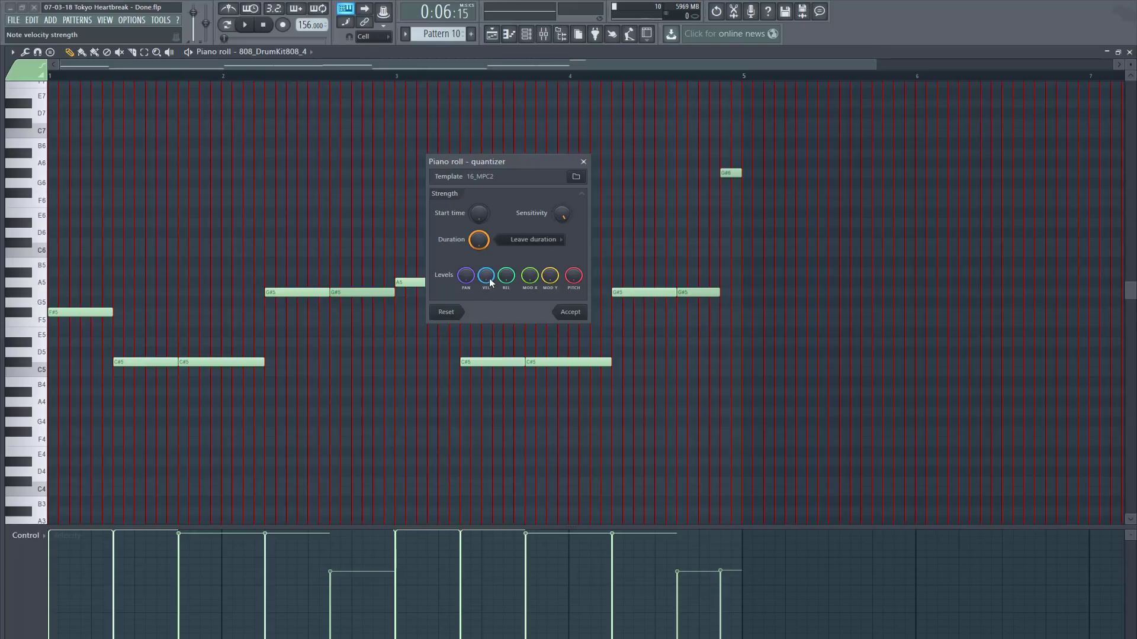
mouse_move(488, 277)
mouse_down()
mouse_move(488, 314)
mouse_move(486, 237)
mouse_move(485, 284)
mouse_up()
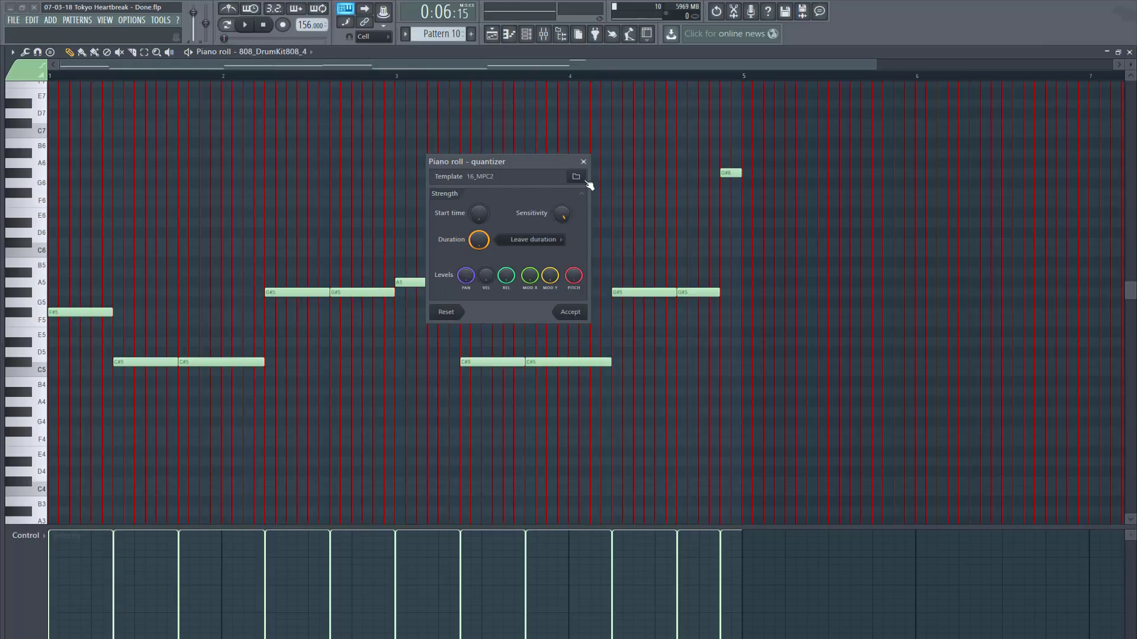
click(583, 161)
click(1129, 52)
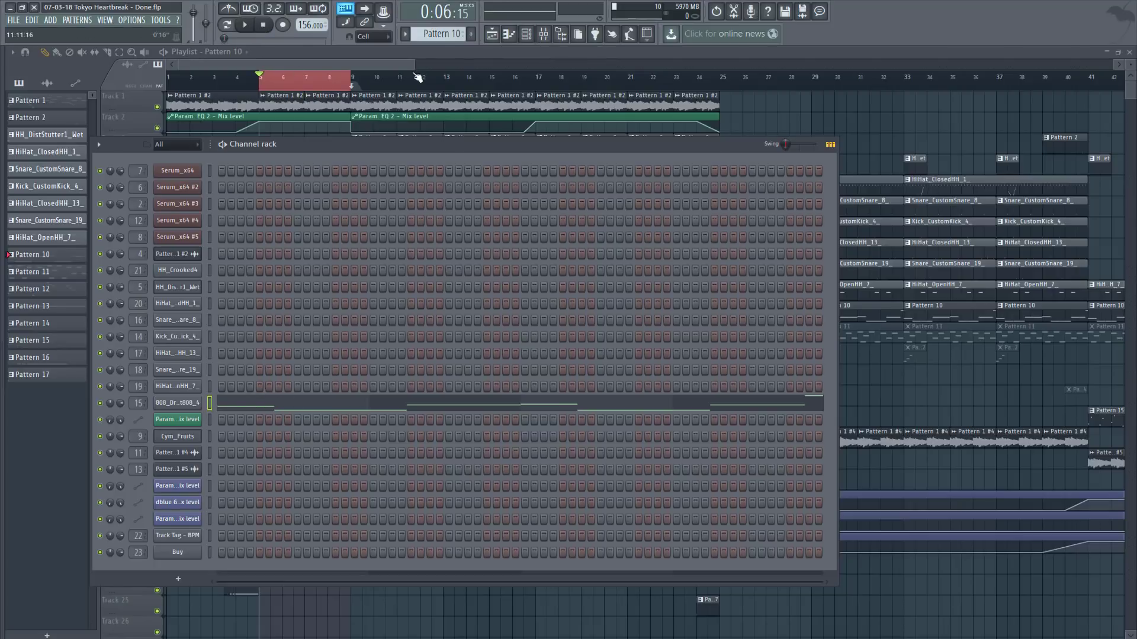
Hide the channel rack to unmute Playlist track 12, and close the Playlist
key(F6)
click(157, 339)
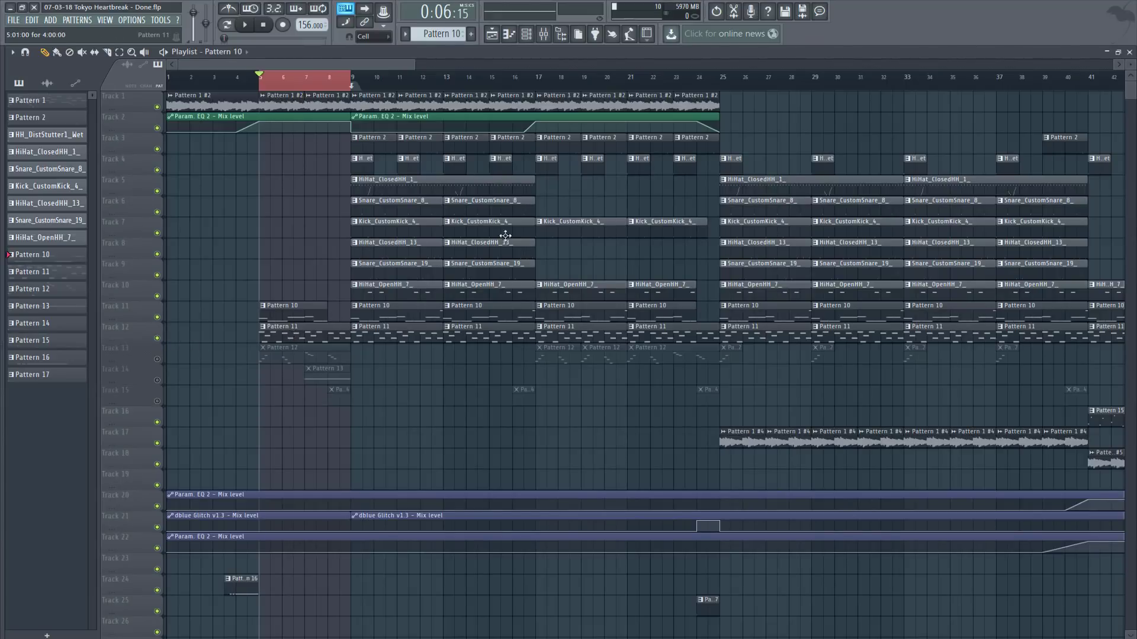
click(1129, 52)
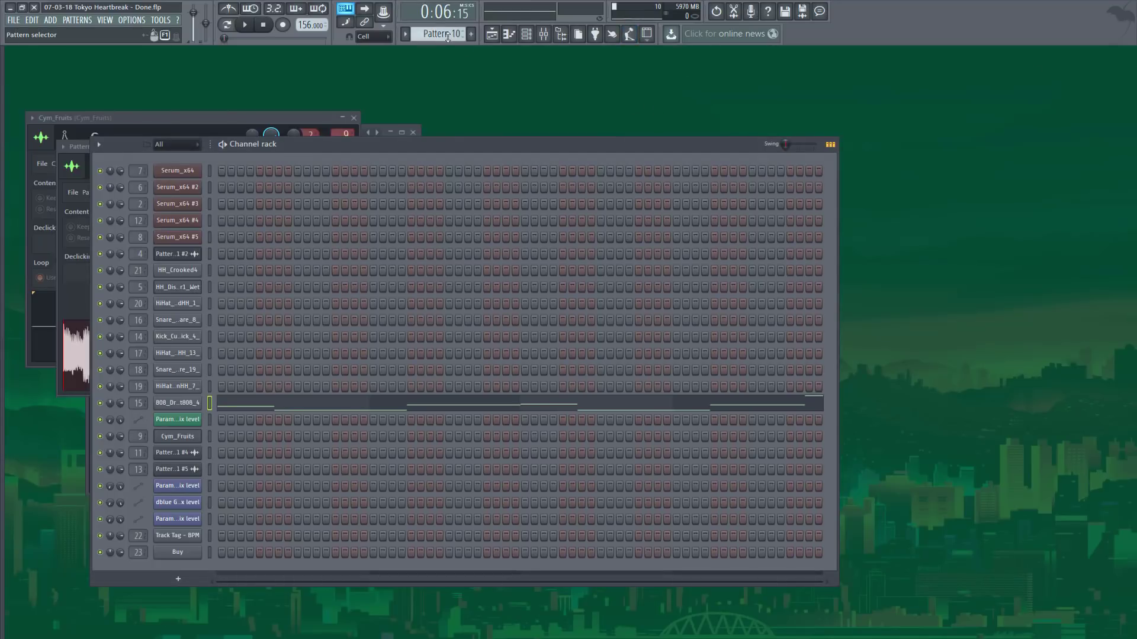
Switch to Pattern 1 and review the Serum_x64 #3 notes, then close the piano roll
drag(447, 37, 448, 83)
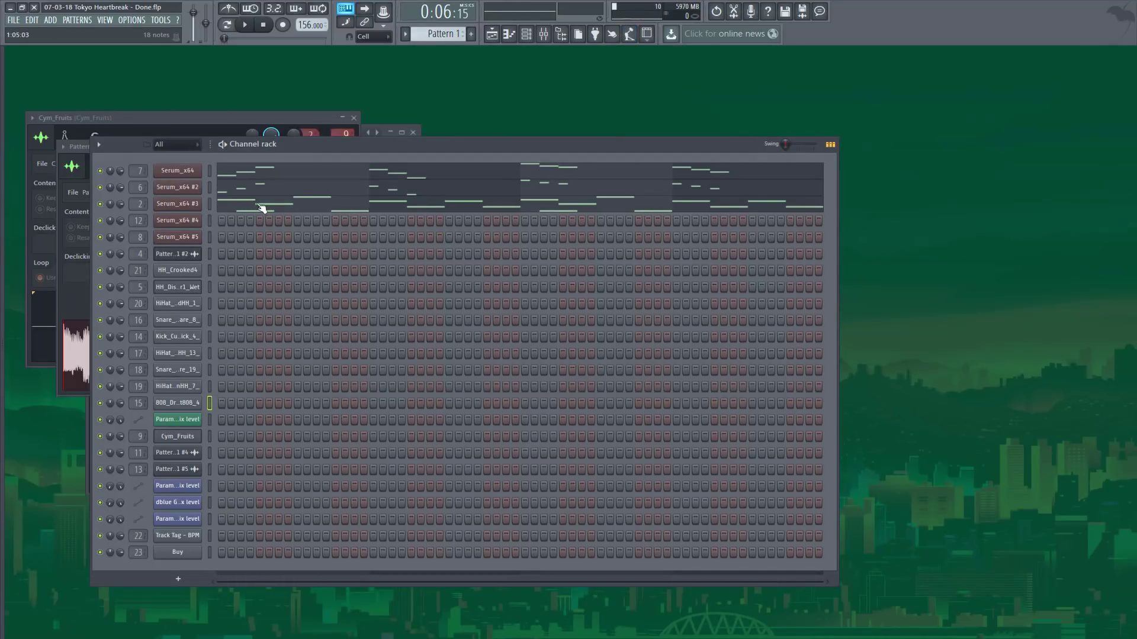
click(281, 206)
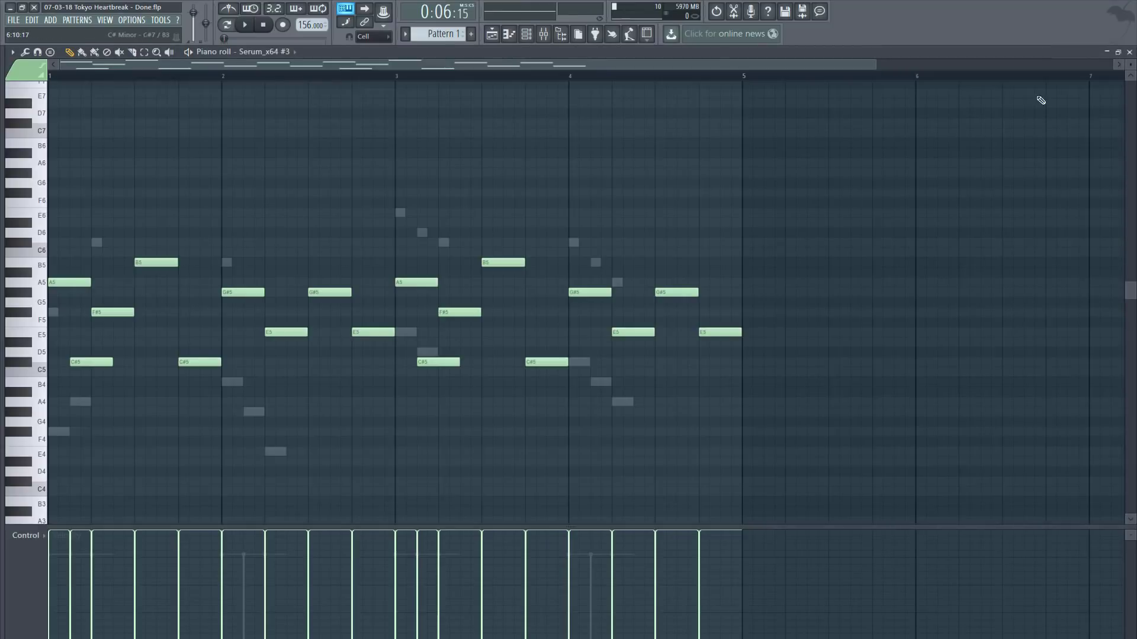
click(1129, 53)
Play Pattern 11 on its own with the Serum_x64 #3 plugin open to show its preset, then stop playback
drag(446, 35, 445, 6)
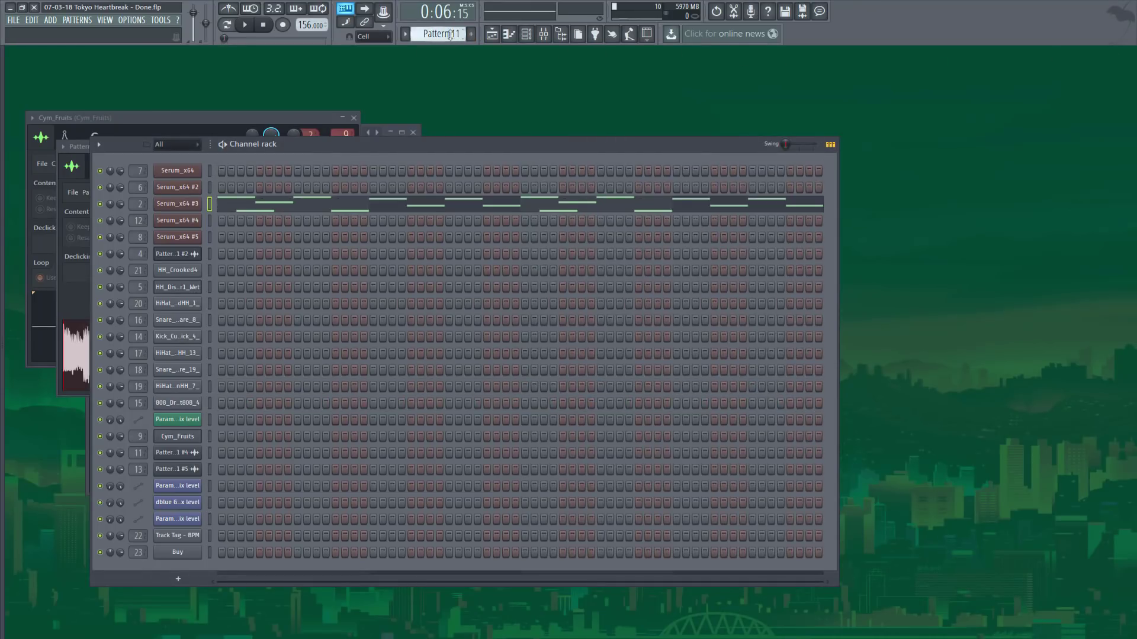
click(245, 24)
click(177, 204)
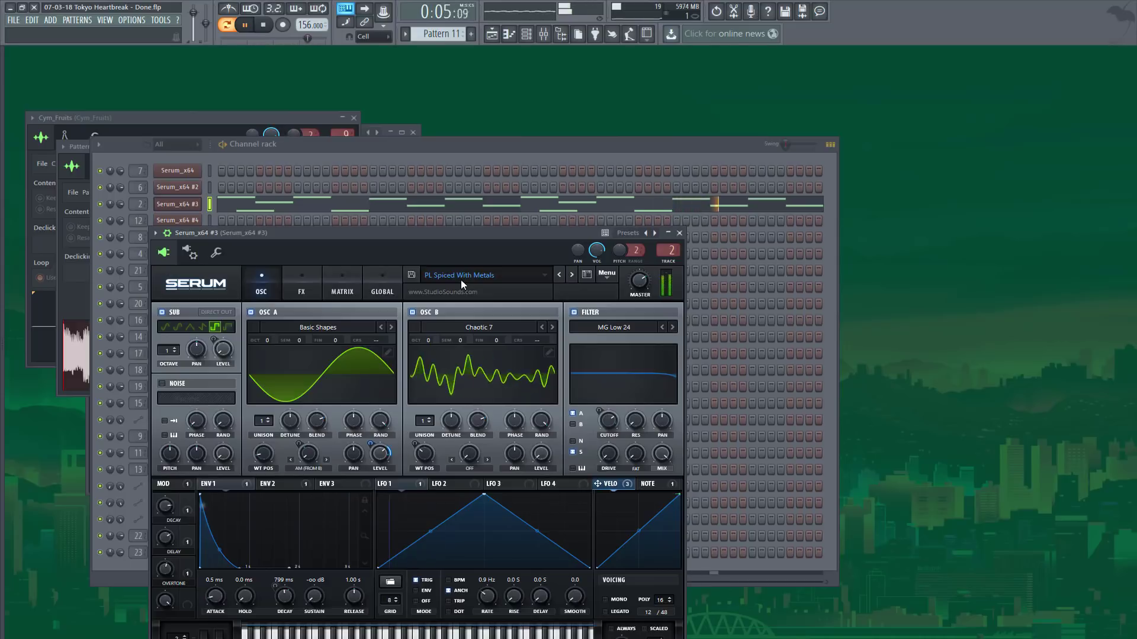
key(space)
Reopen the Playlist and play the selected section from bar 5 in song mode, then stop playback
click(500, 38)
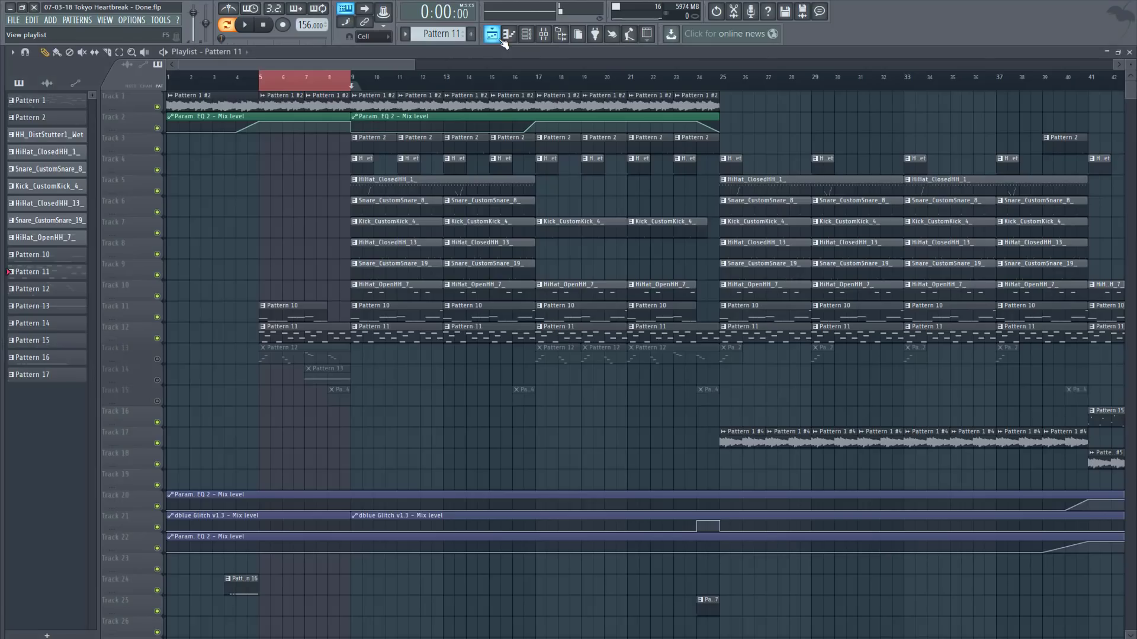
click(213, 78)
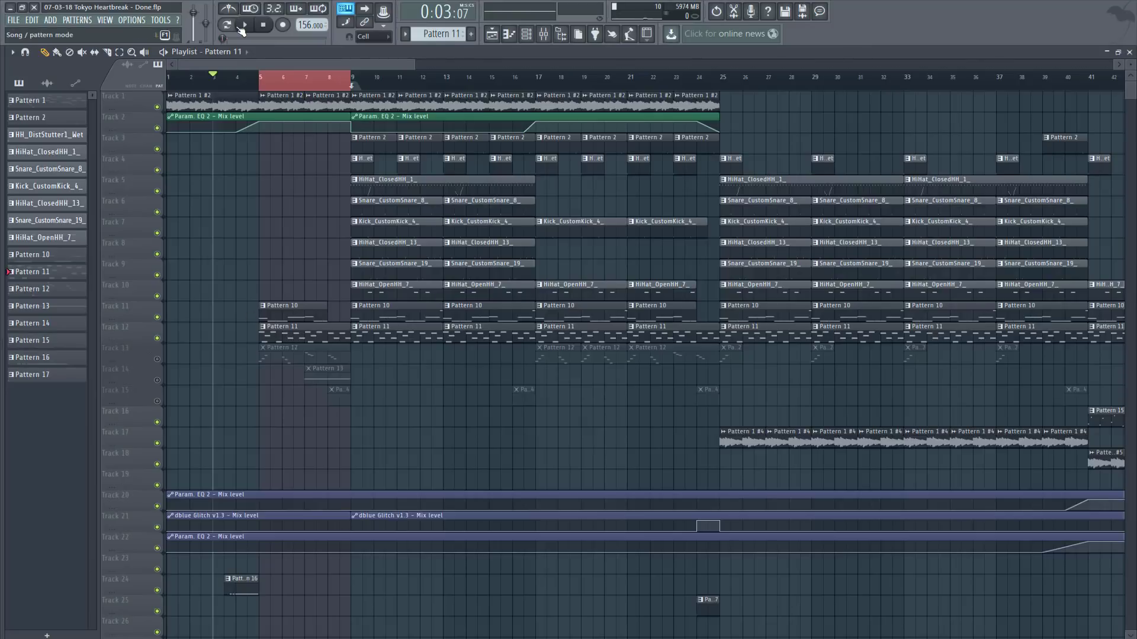
key(space)
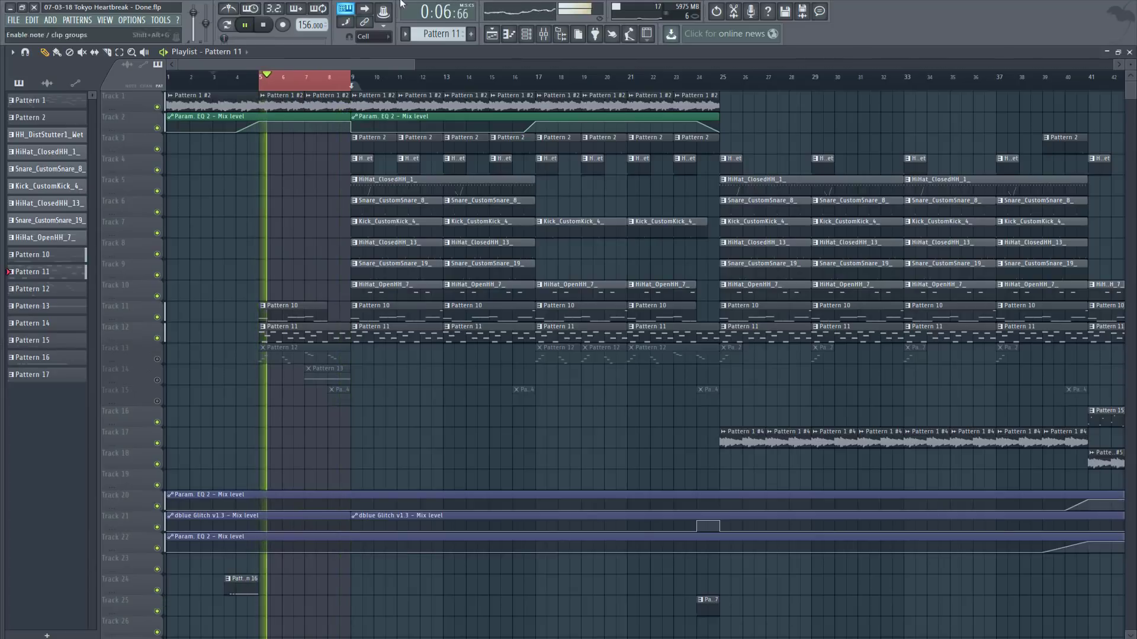
click(261, 24)
click(261, 24)
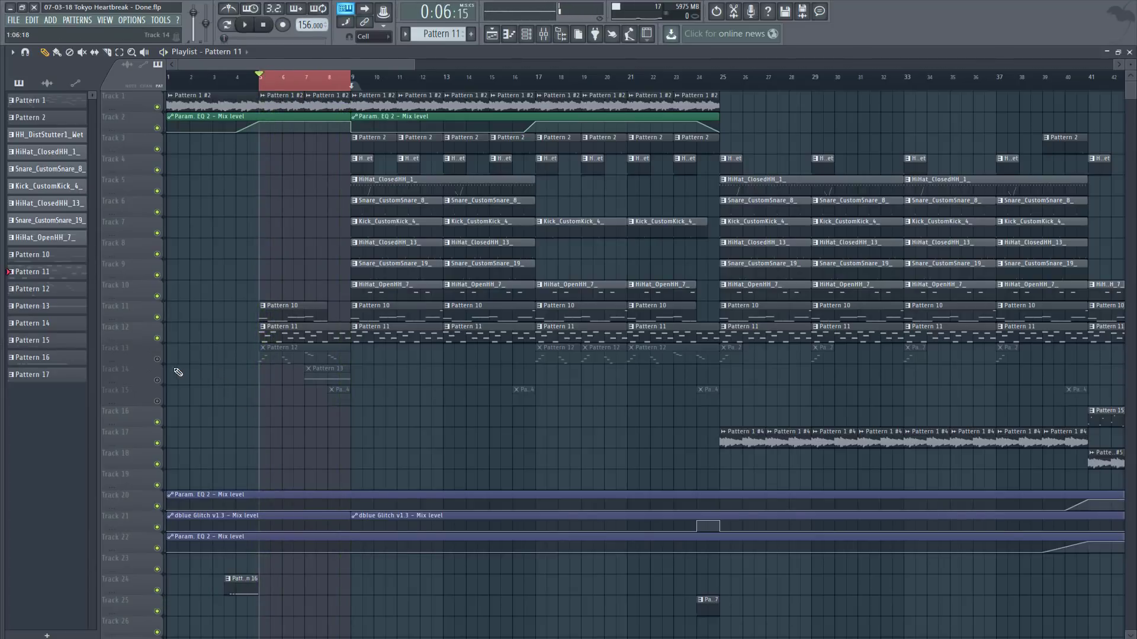
Review Pattern 12's Serum_x64 notes from the first bar, then close the piano roll
double_click(285, 360)
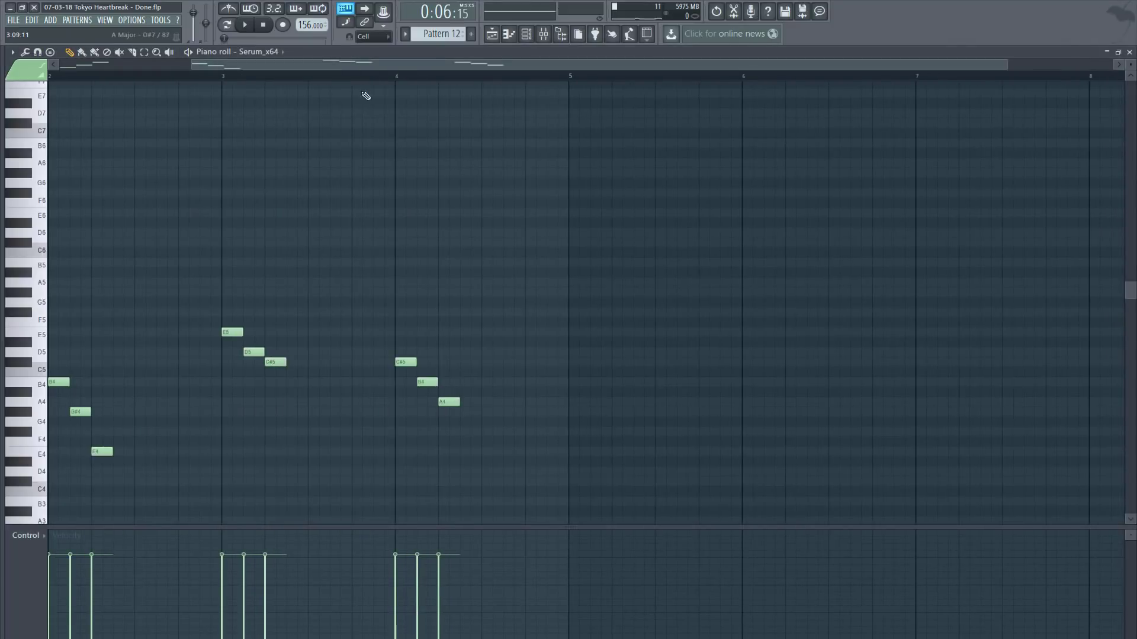
drag(367, 67, 208, 343)
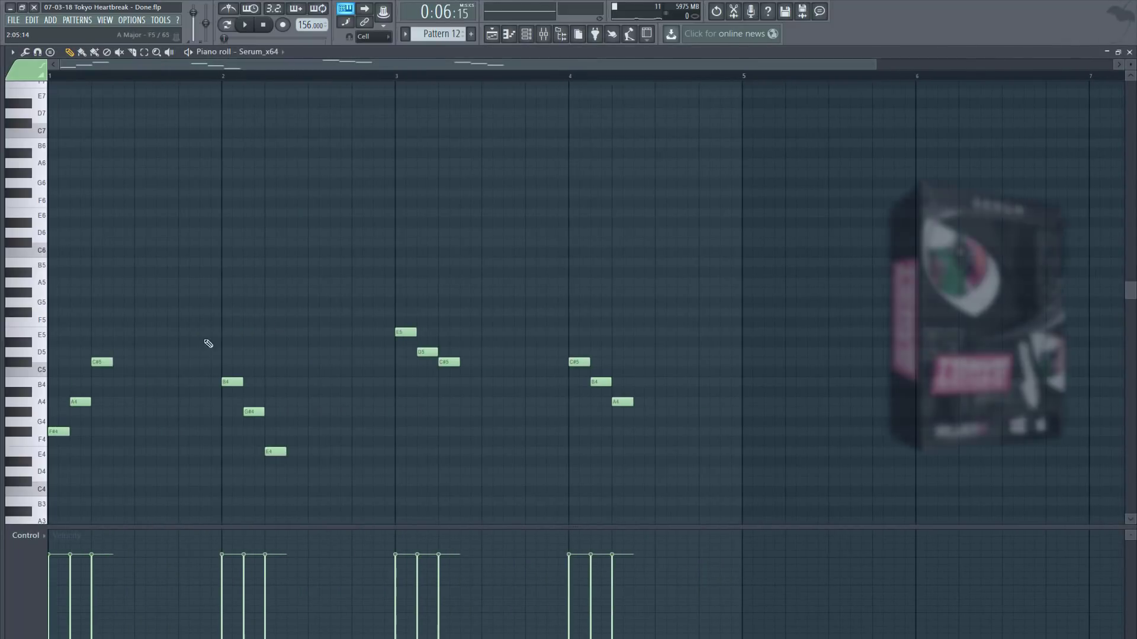
click(1128, 53)
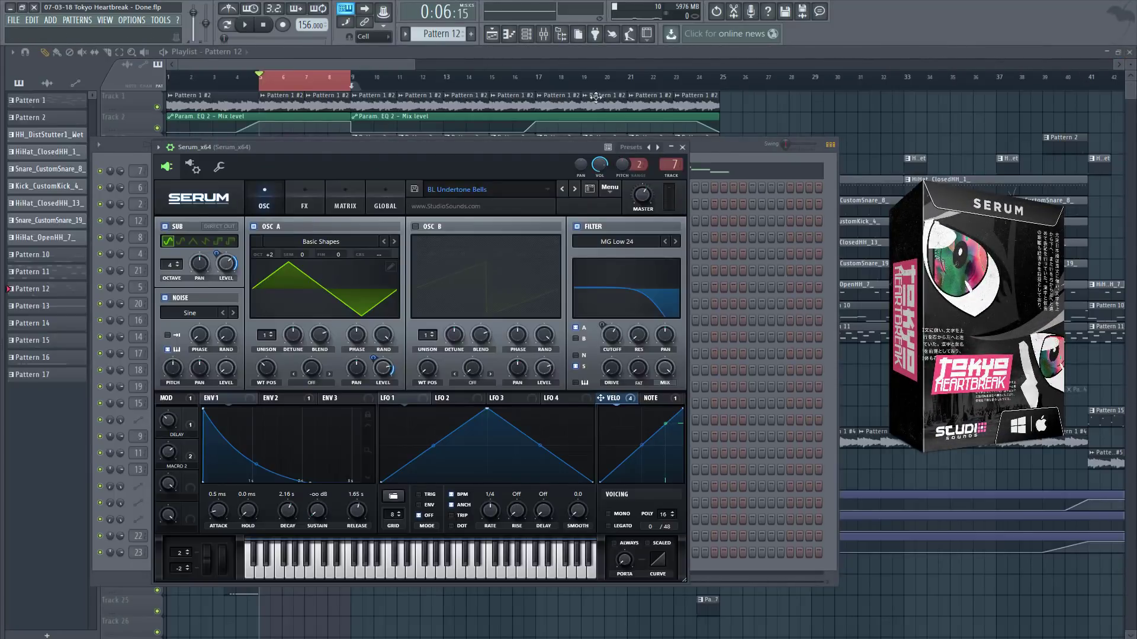
Return to the Playlist and start playback from bar 5
click(304, 76)
click(237, 76)
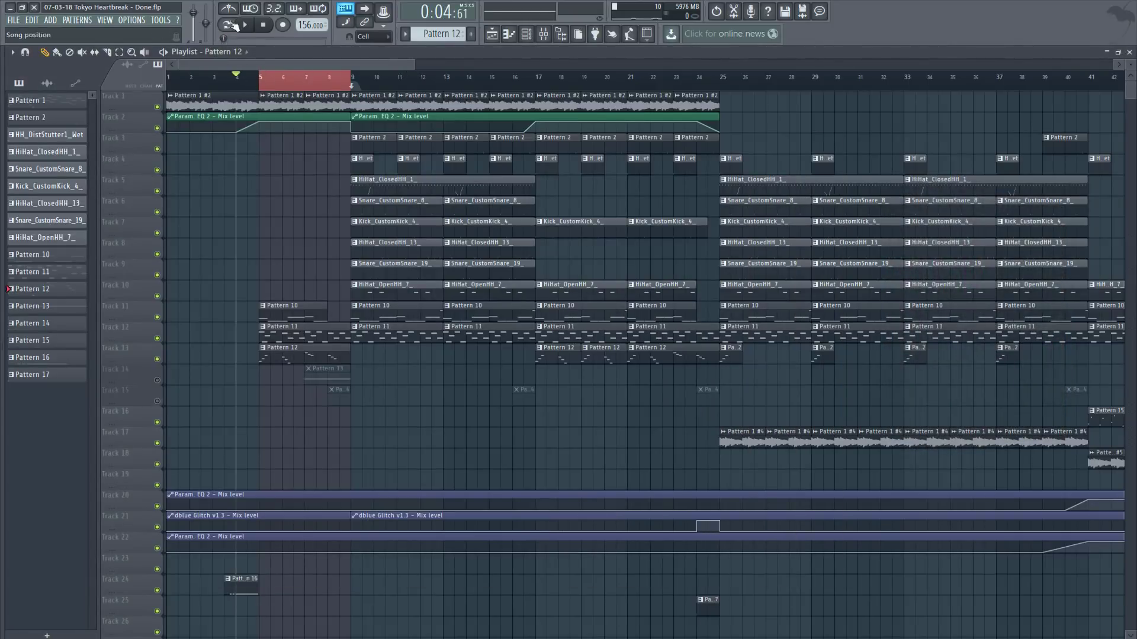
click(261, 78)
click(243, 28)
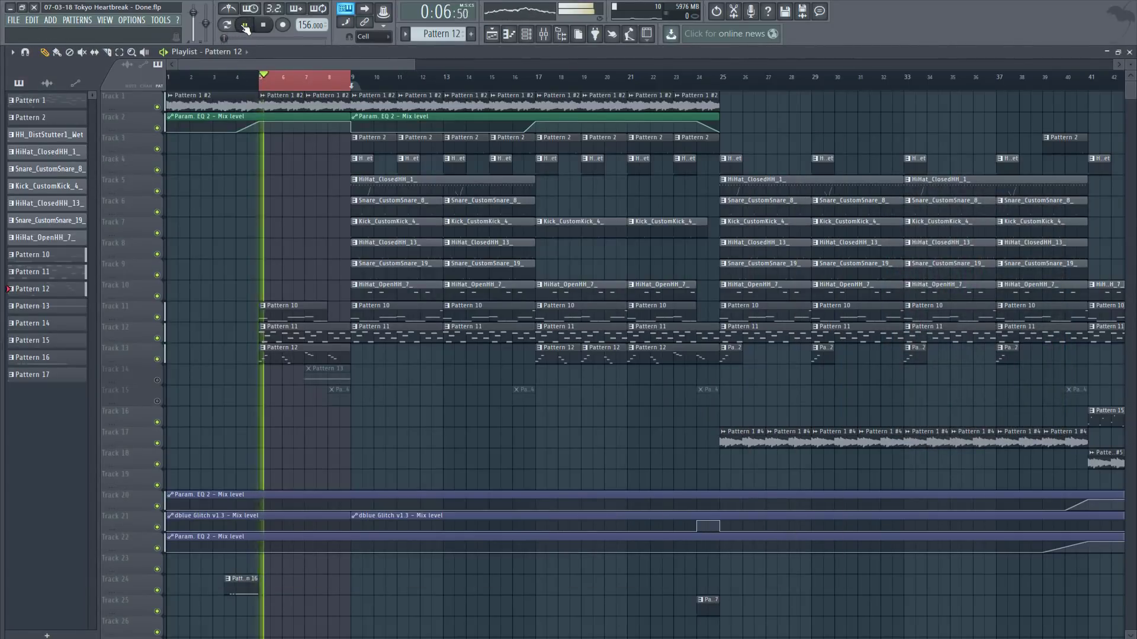
Follow Pattern 12's Serum_x64 notes from the first bar during playback, then close the piano roll, stop playback and reopen the Playlist
double_click(303, 361)
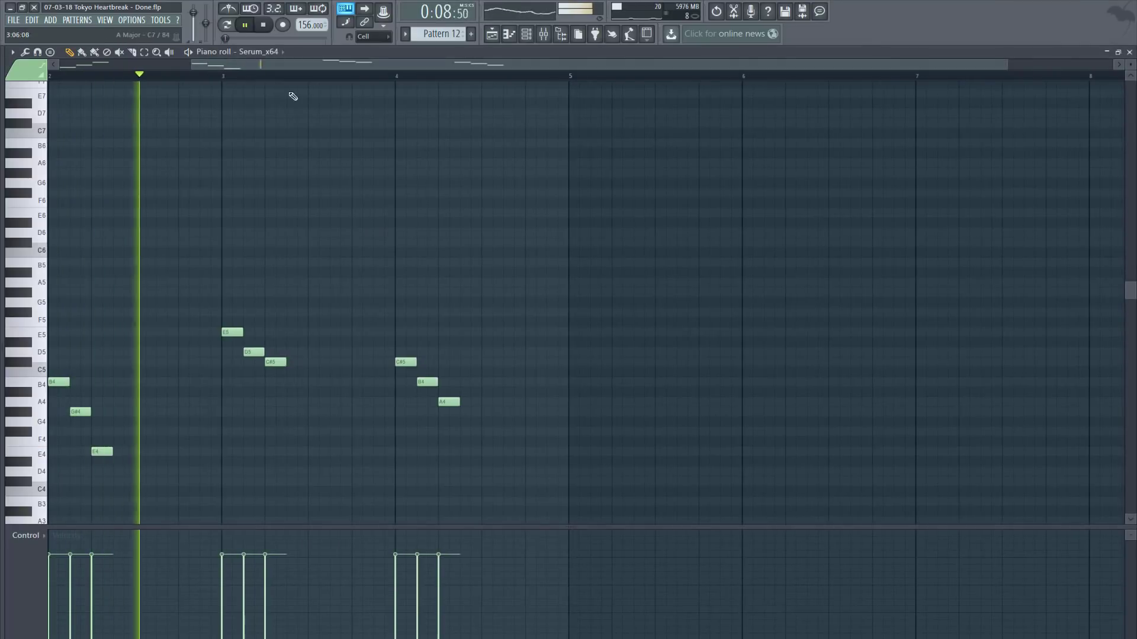
drag(257, 64, 125, 64)
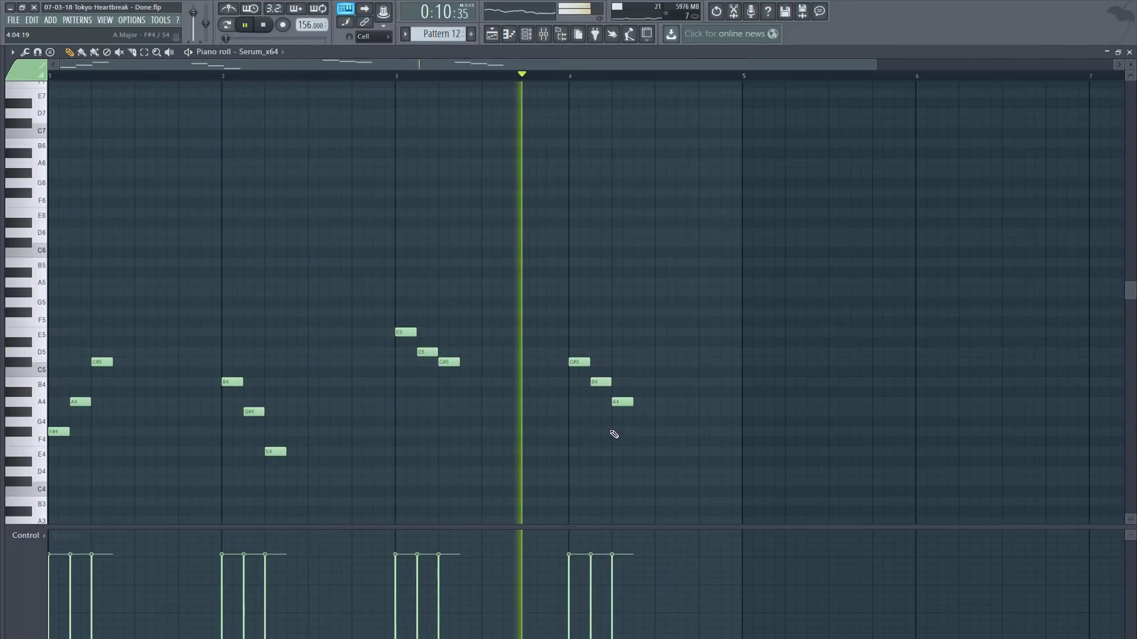
click(1129, 51)
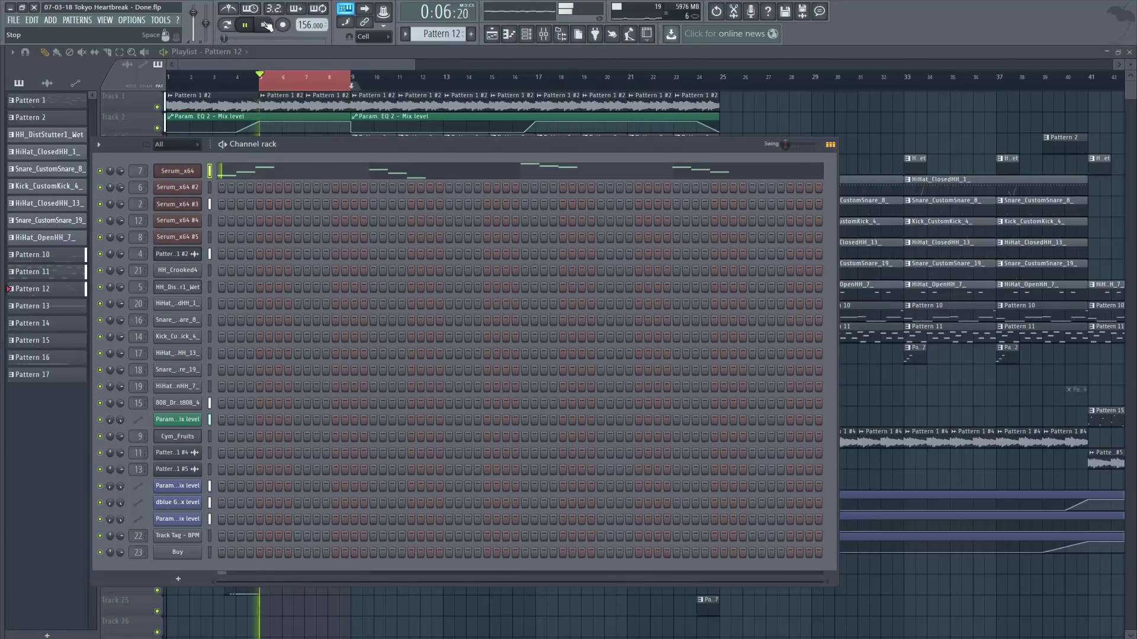
key(space)
key(F6)
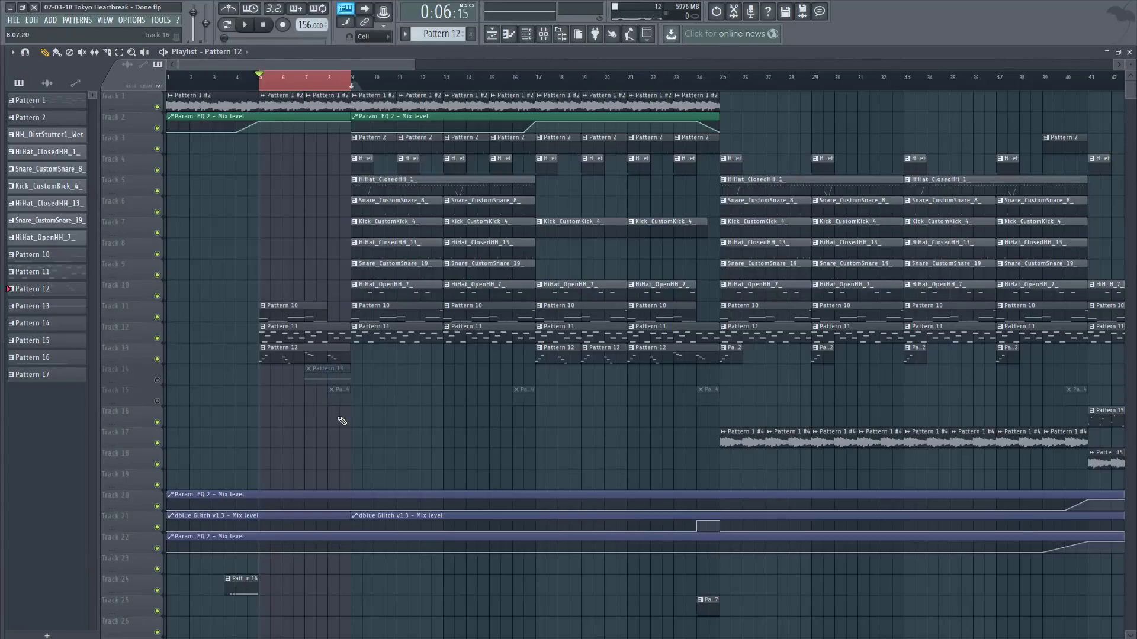
Unmute Track 14 and review Pattern 13's note, then show the preset of its Serum_x64 #5 plugin
click(157, 380)
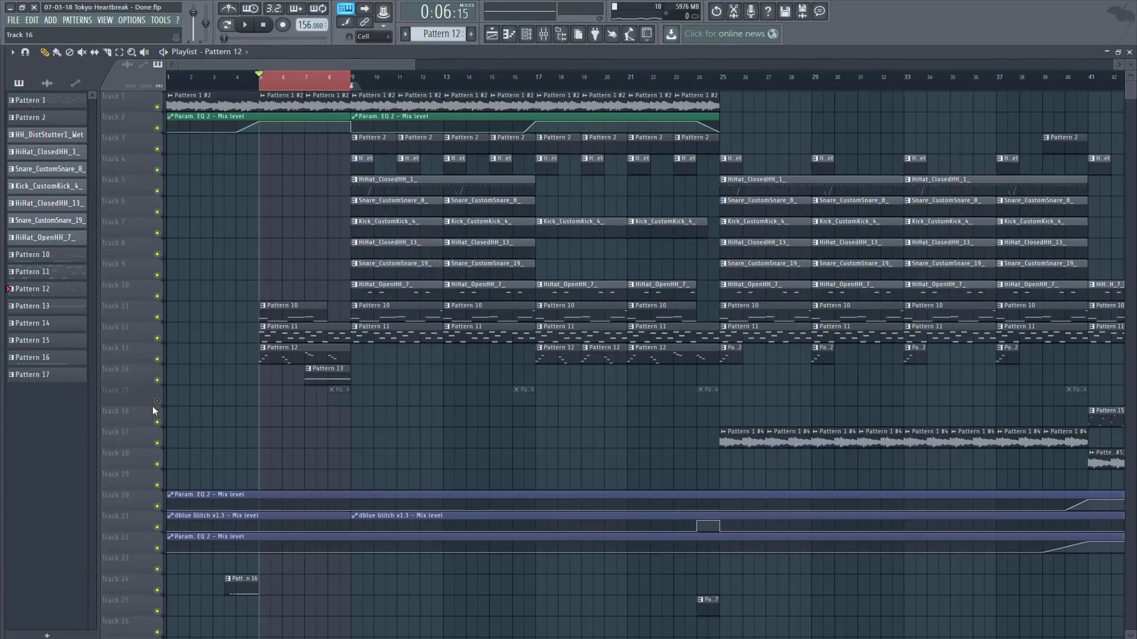
double_click(310, 373)
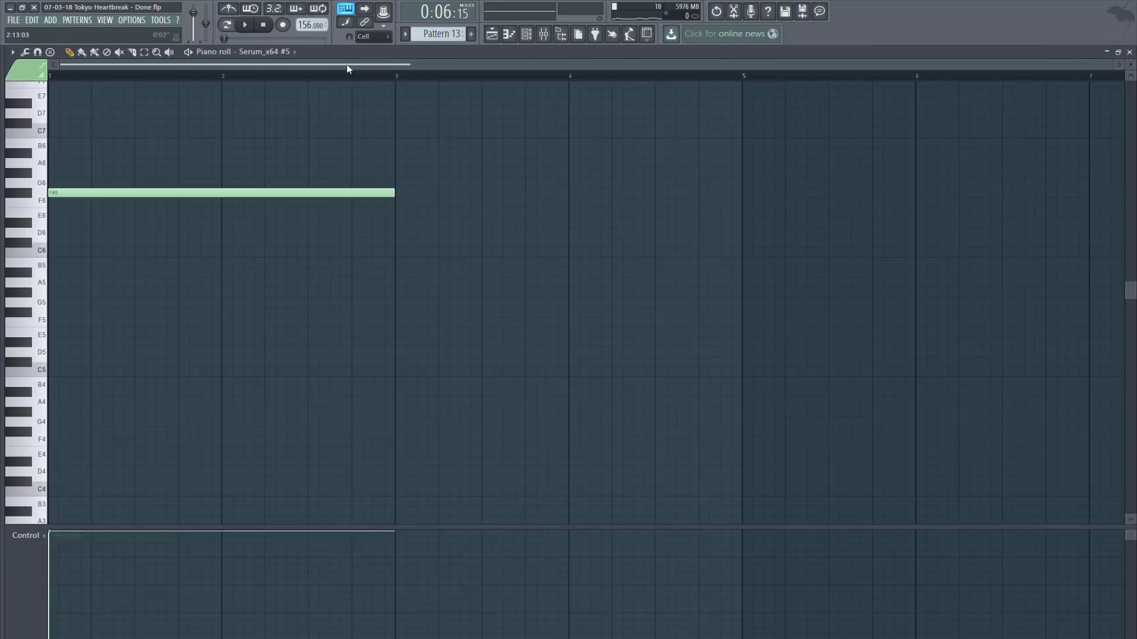
click(1129, 52)
click(177, 237)
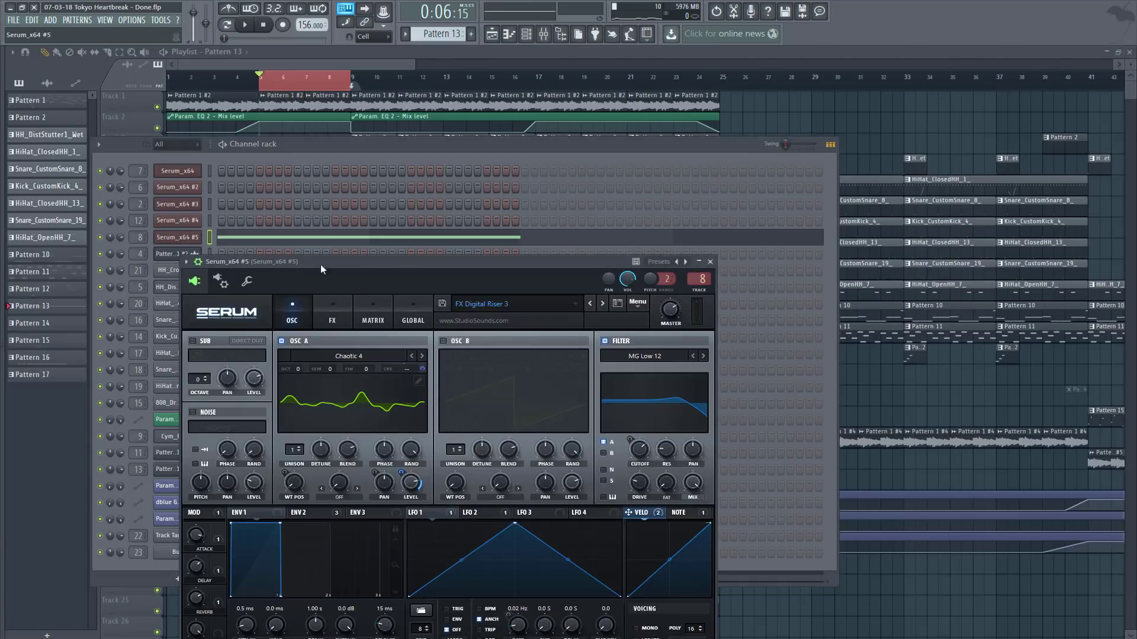
Return to the Playlist and play the selected section with Track 14 active, then stop playback
click(363, 59)
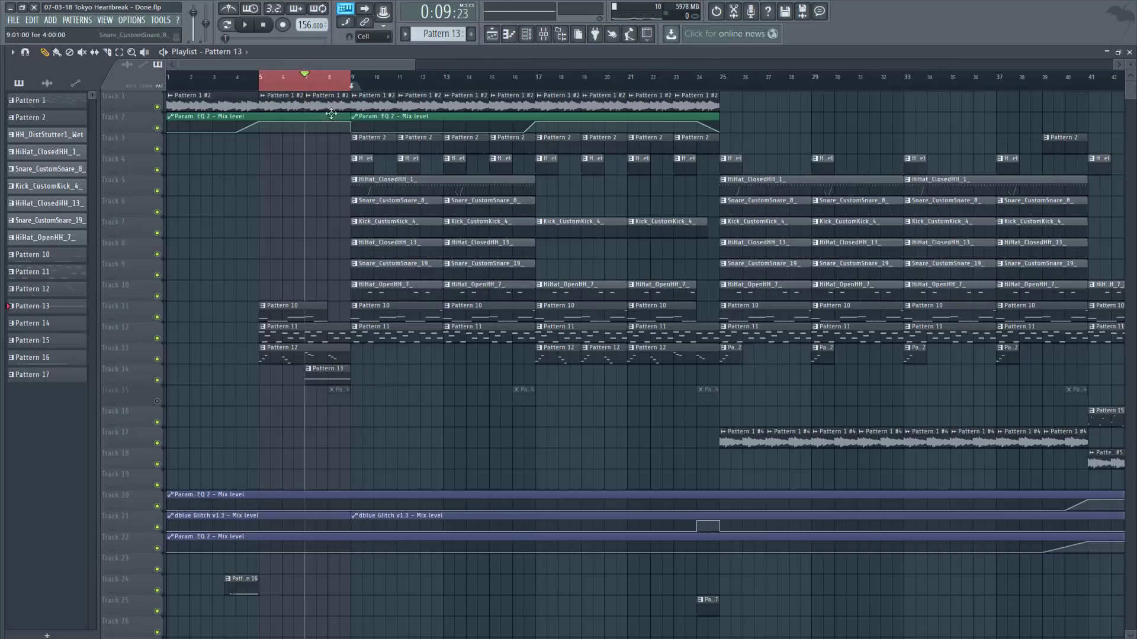
click(246, 26)
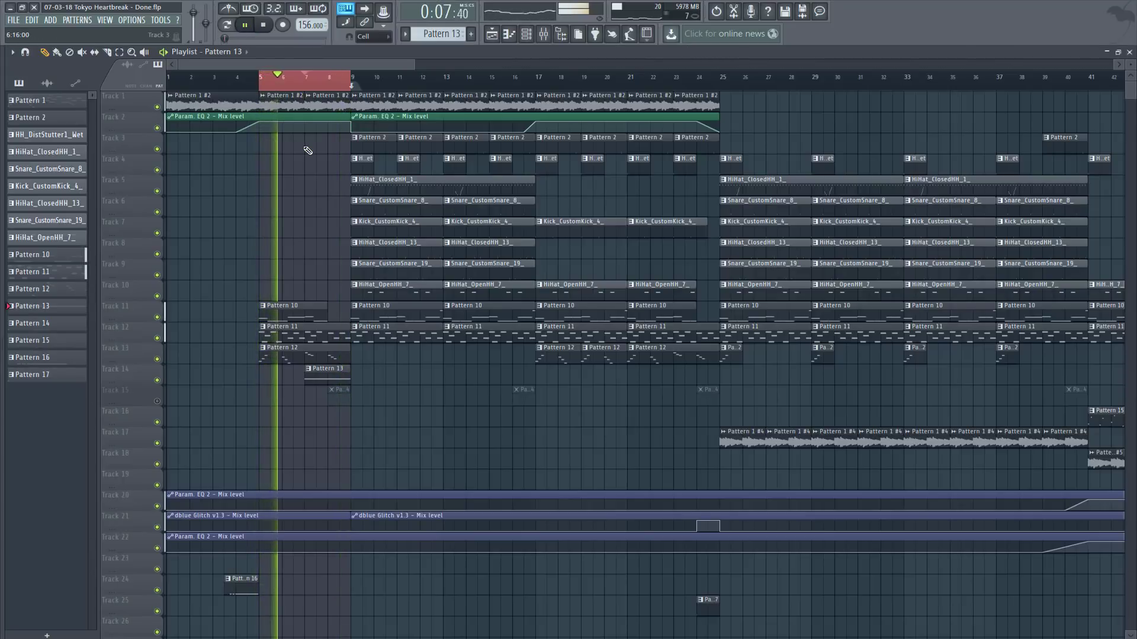
click(268, 29)
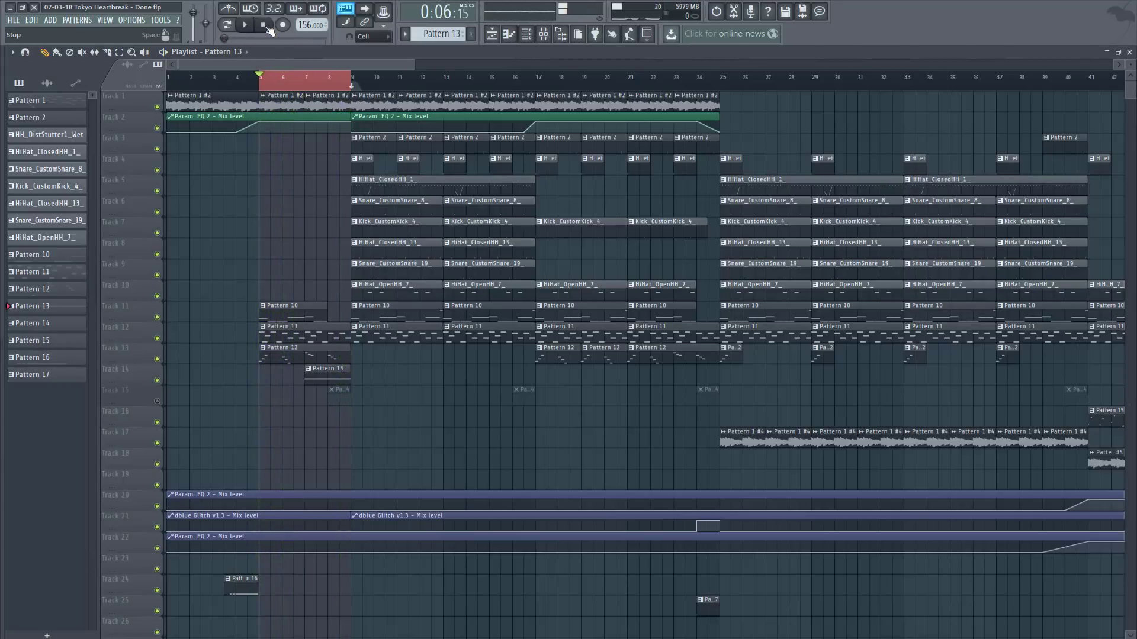
Unmute Track 15 and bring up Pattern 14's steps in the Channel rack with the Playlist closed
click(158, 402)
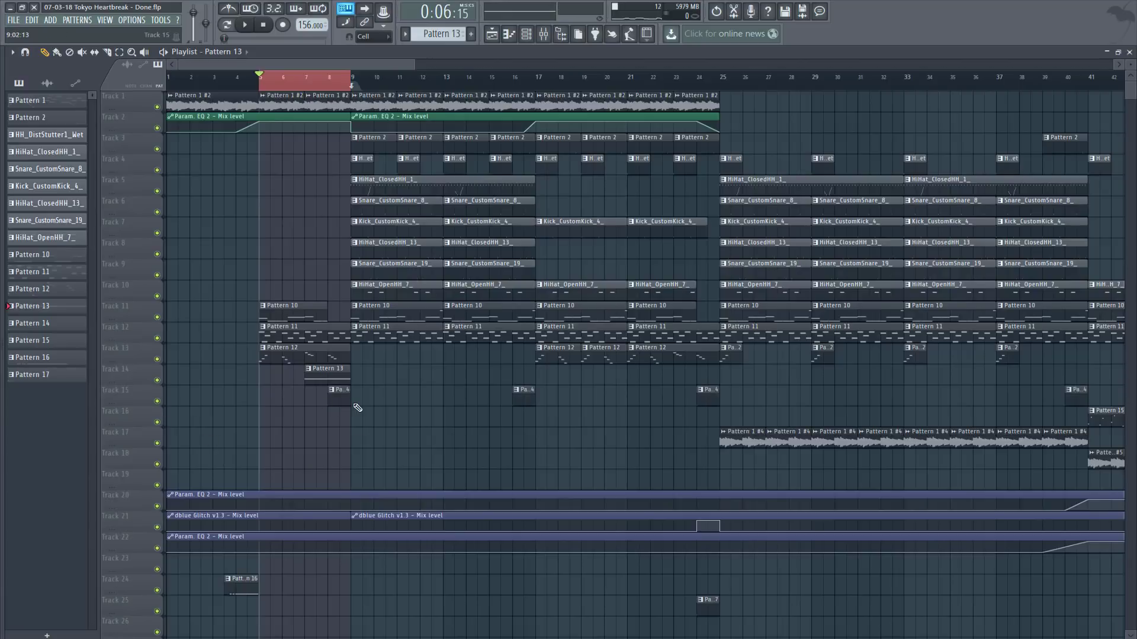
click(314, 88)
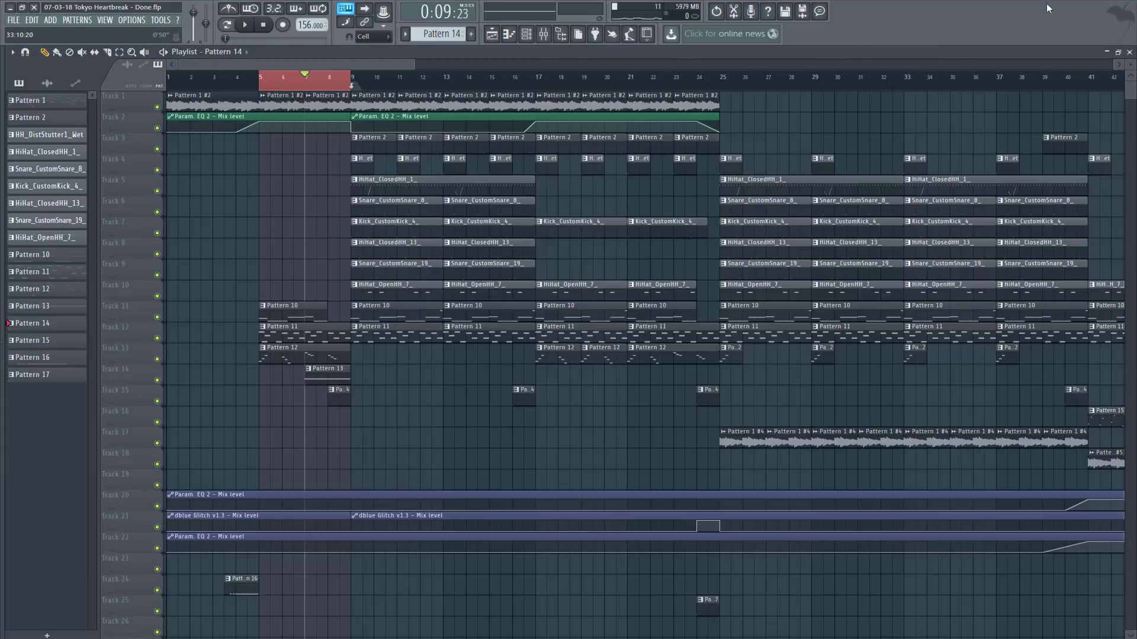
click(1130, 52)
click(355, 149)
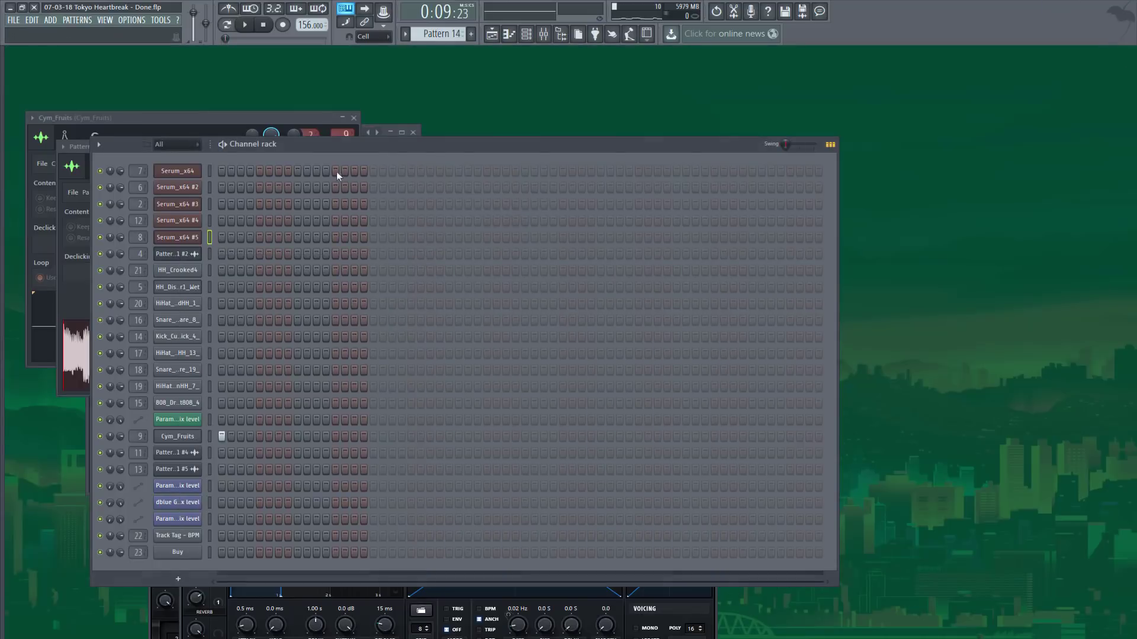
Examine the Cym_Fruits channel's sample settings, including its time-stretching time and mode options
click(182, 438)
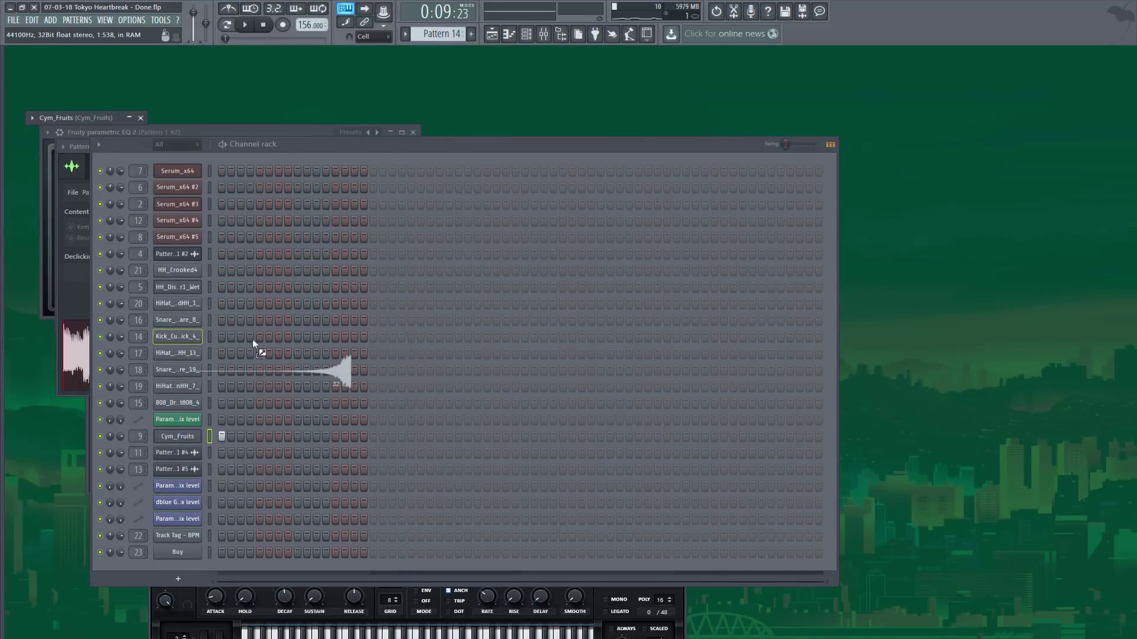
click(178, 436)
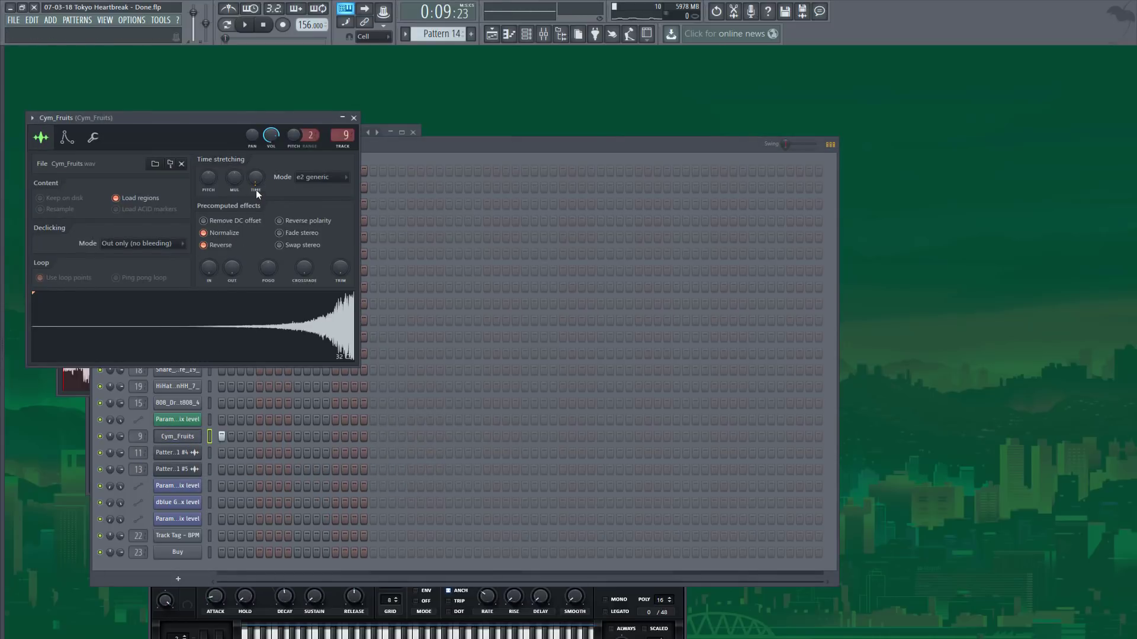
right_click(256, 189)
click(283, 251)
click(322, 178)
click(350, 198)
Examine the Gross Beat, Fruity delay 2 and Fruity parametric EQ 2 effects on the Cym_Fruits mixer track, then close the Mixer
click(543, 33)
click(1036, 105)
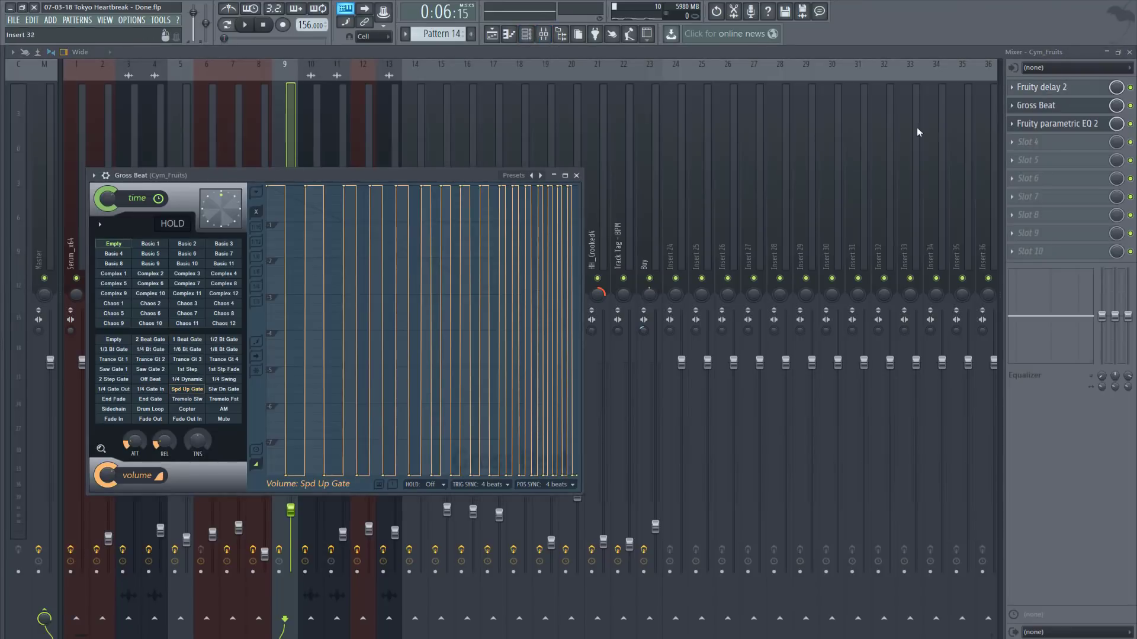
click(1042, 87)
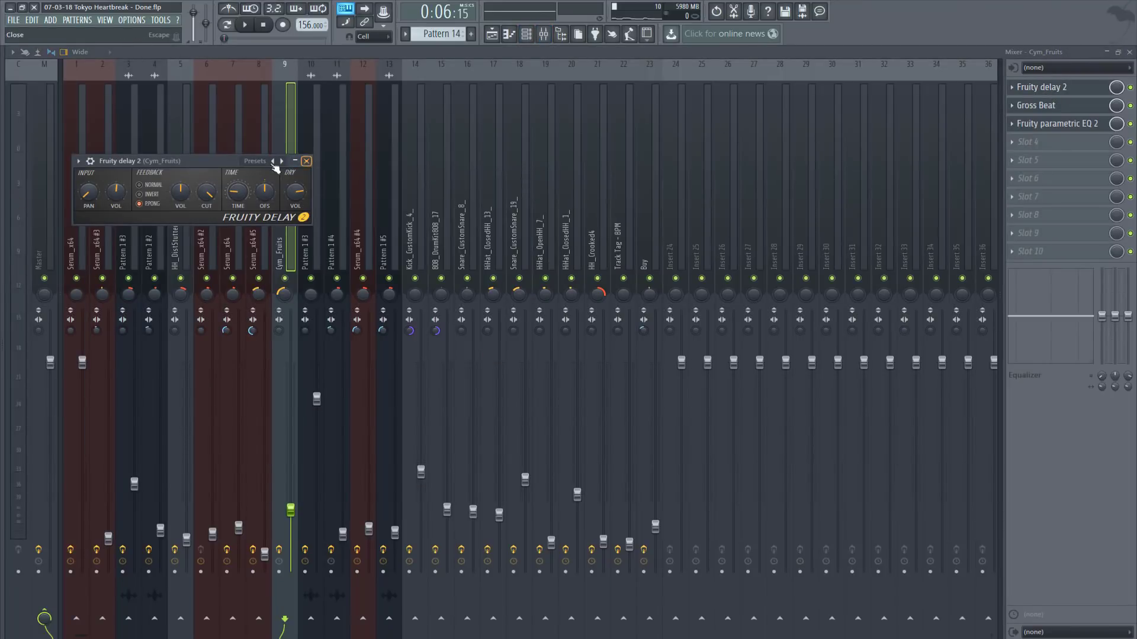
click(1034, 124)
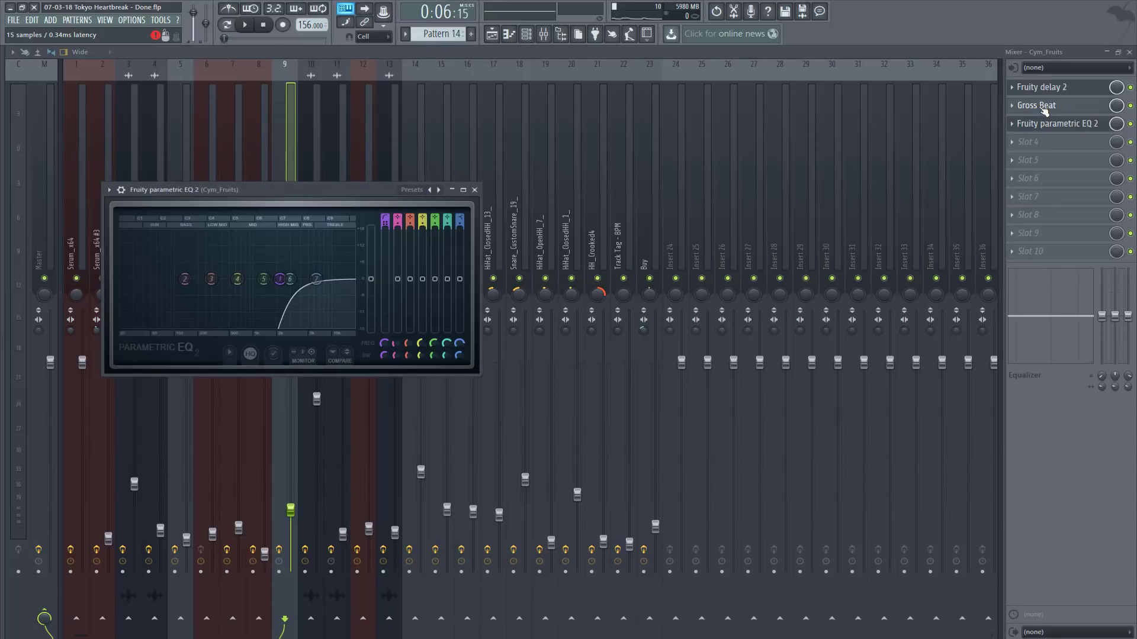
click(1042, 106)
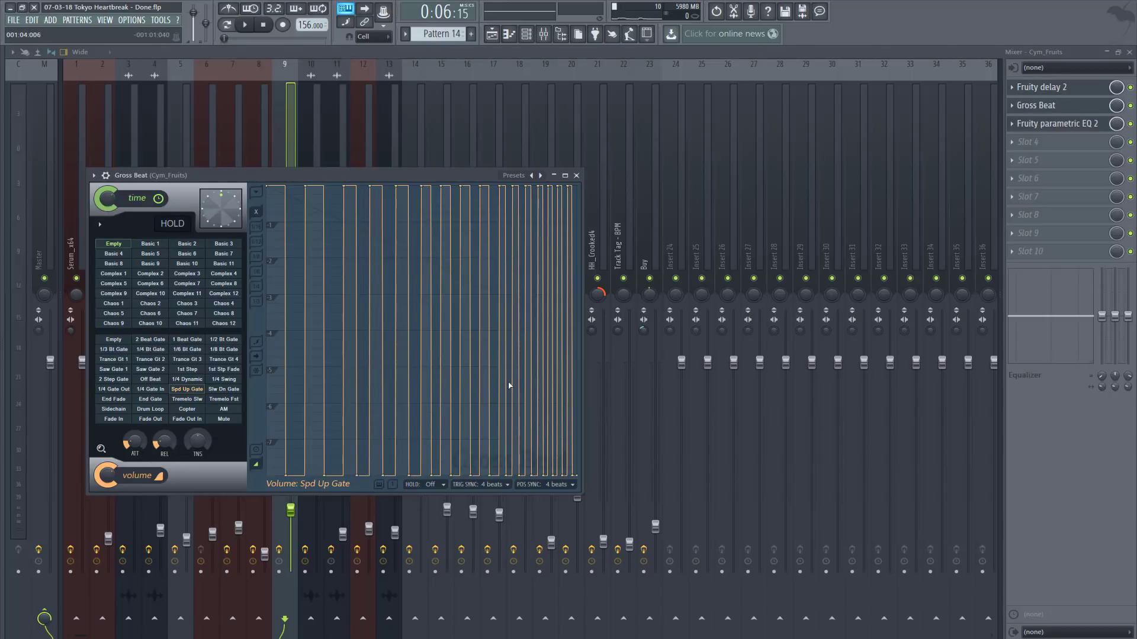
click(1053, 123)
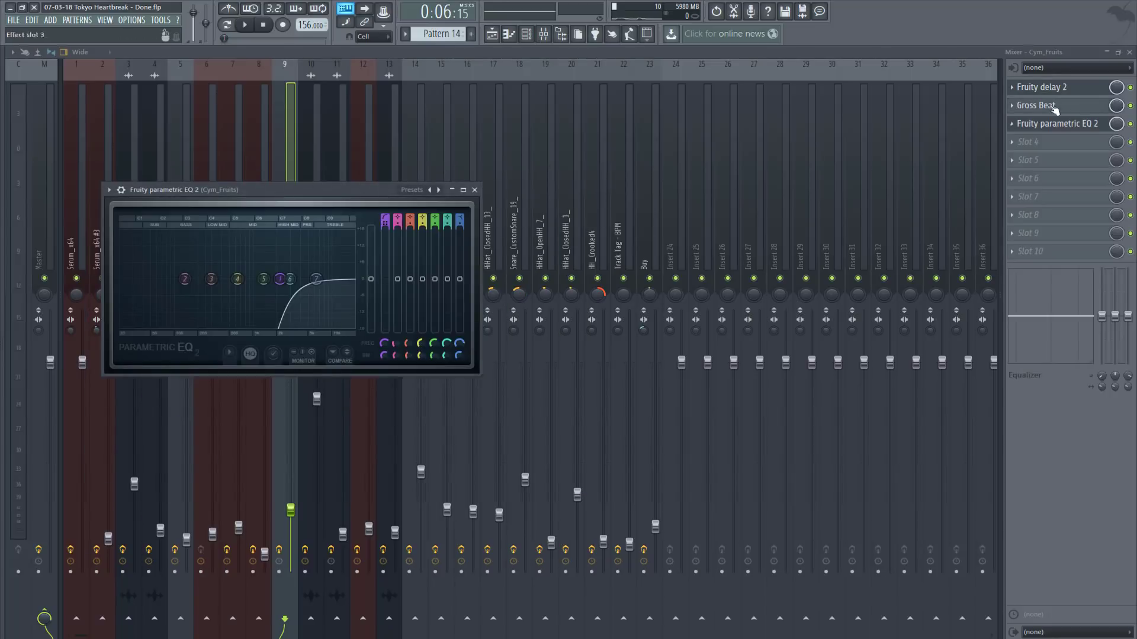
click(1129, 52)
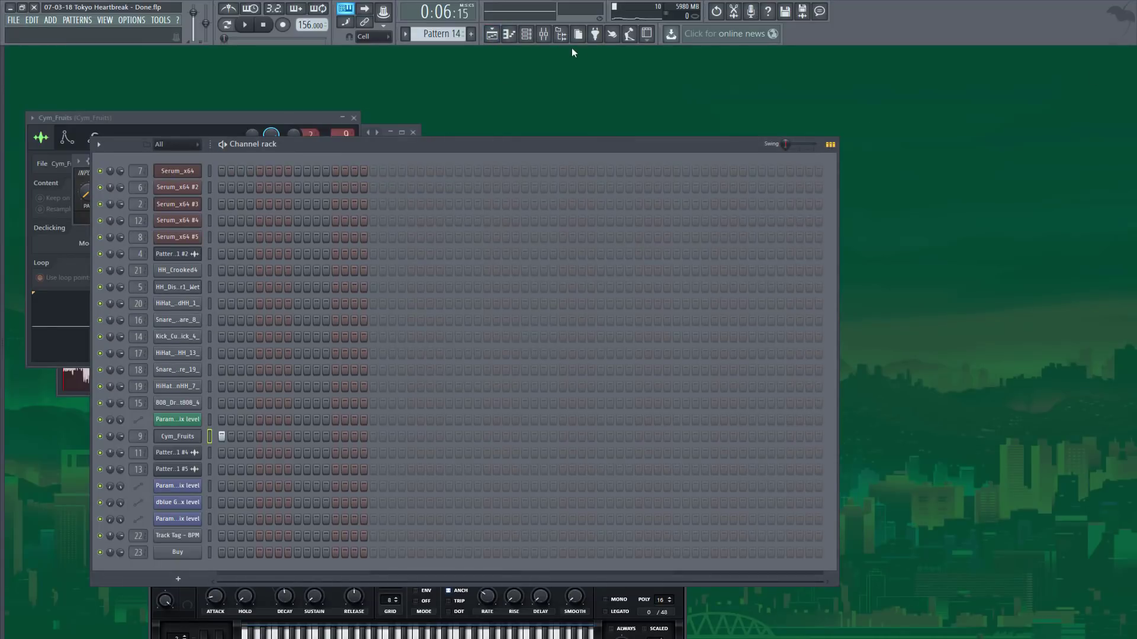
Reopen the Playlist and play the selected section from bar 7, then stop playback
click(489, 35)
click(224, 79)
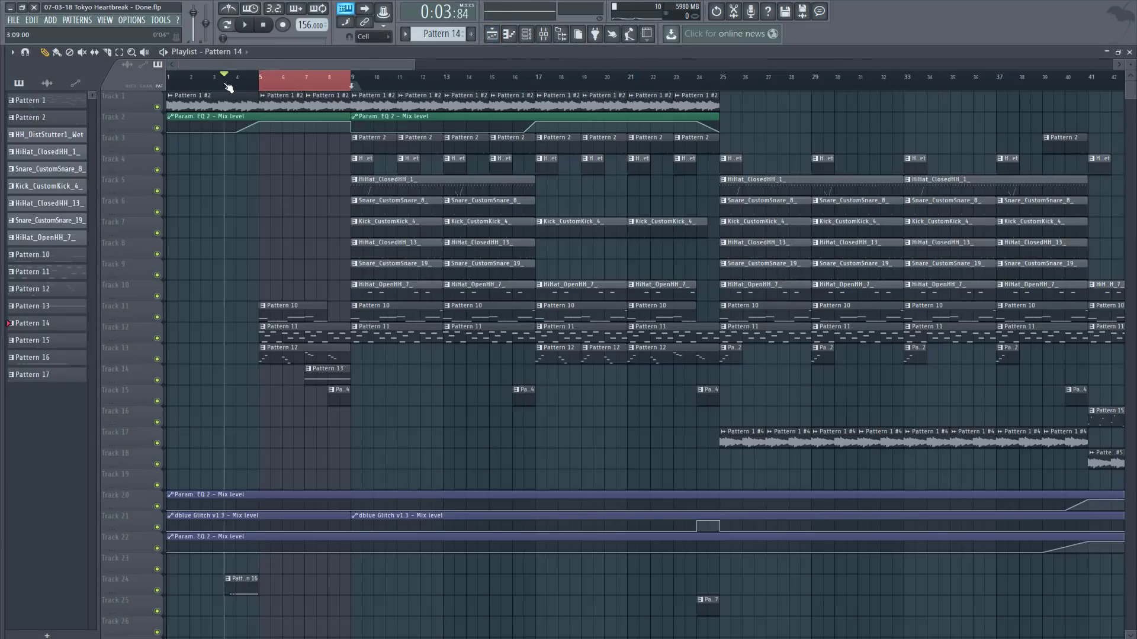
drag(240, 89, 252, 83)
drag(325, 90, 318, 83)
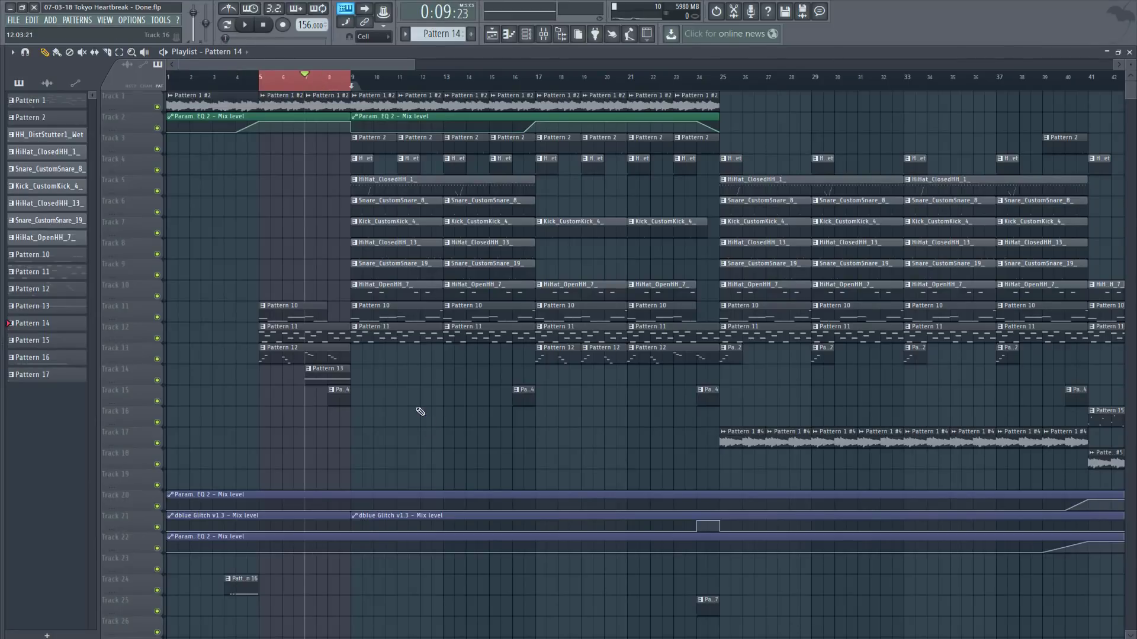
click(257, 28)
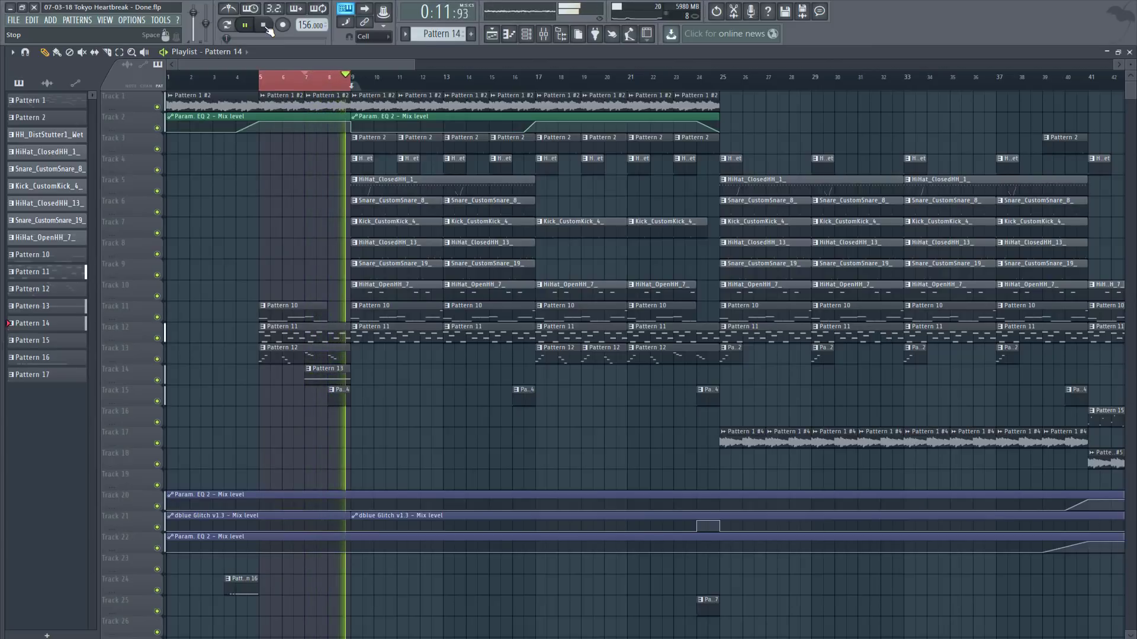
click(267, 28)
click(267, 28)
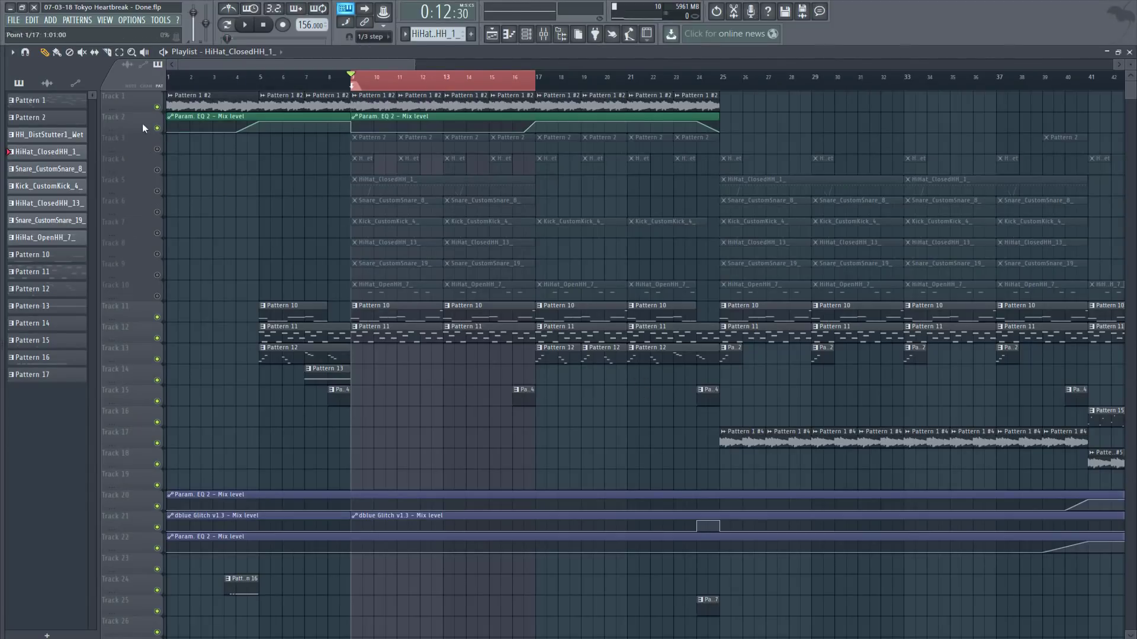
Unmute Tracks 3 and 4 and show the HH_DistStutter1_Wet pattern's steps in the Channel rack
click(157, 149)
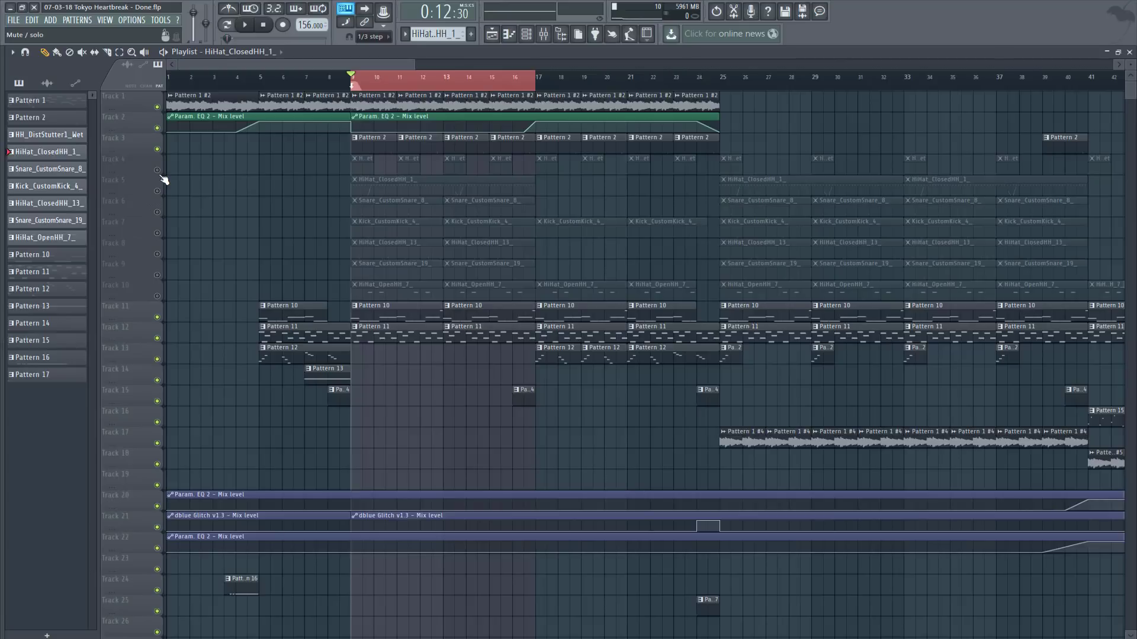
click(156, 170)
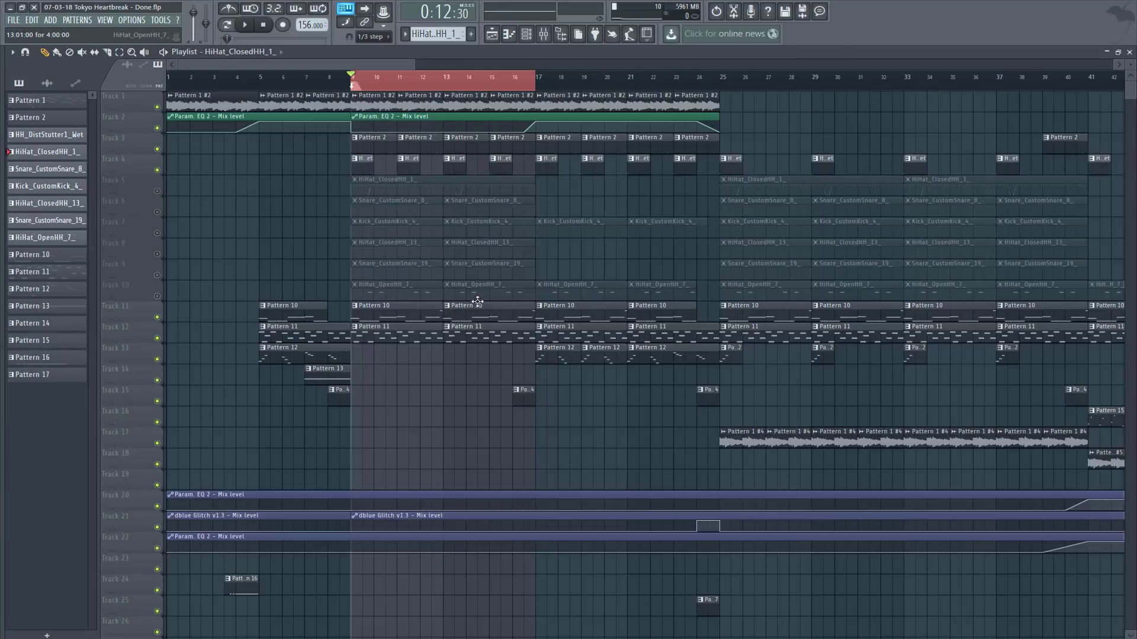
double_click(361, 162)
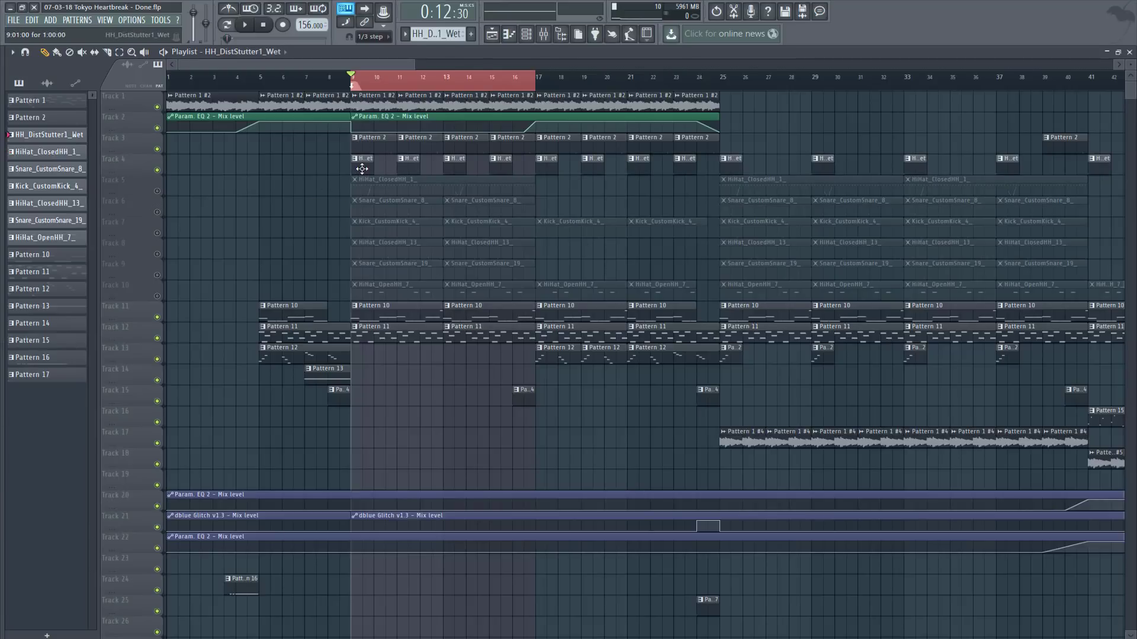
click(1129, 52)
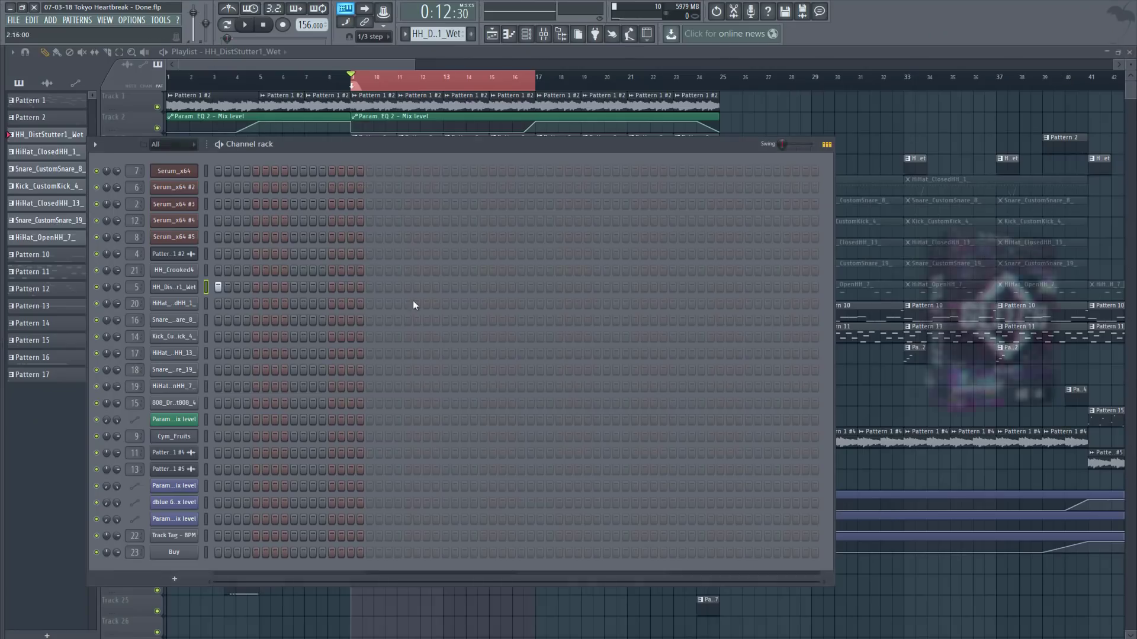
Review the sample settings of the HH_DistStutter1_Wet and HH_Crooked4 channels, then play the selected section from bar 9
click(177, 293)
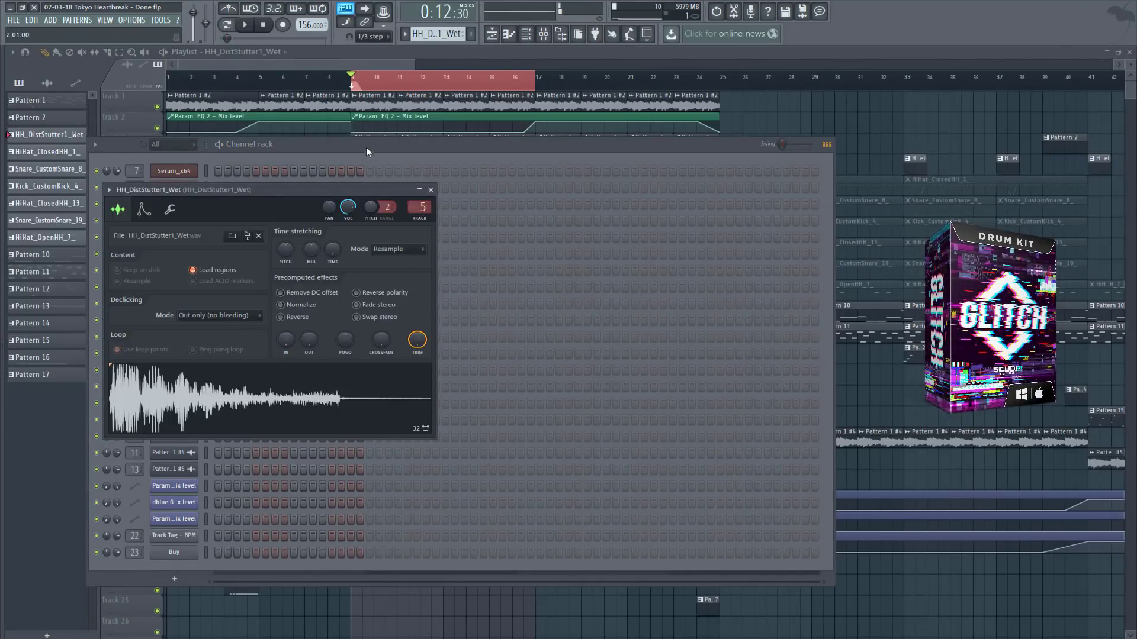
drag(366, 146, 359, 146)
click(179, 275)
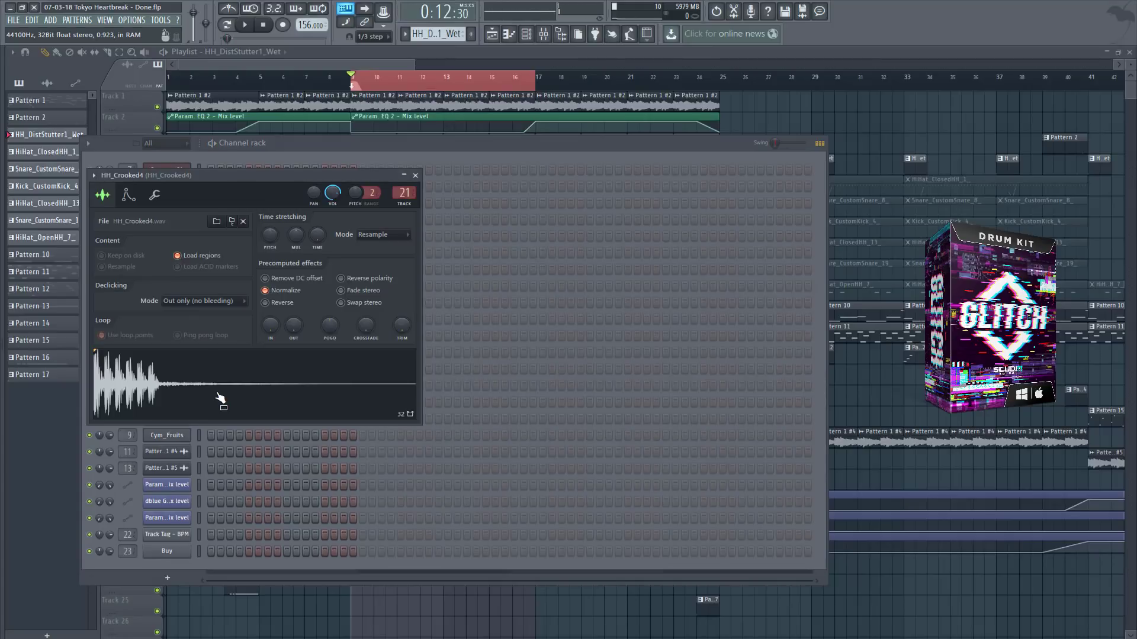
click(416, 175)
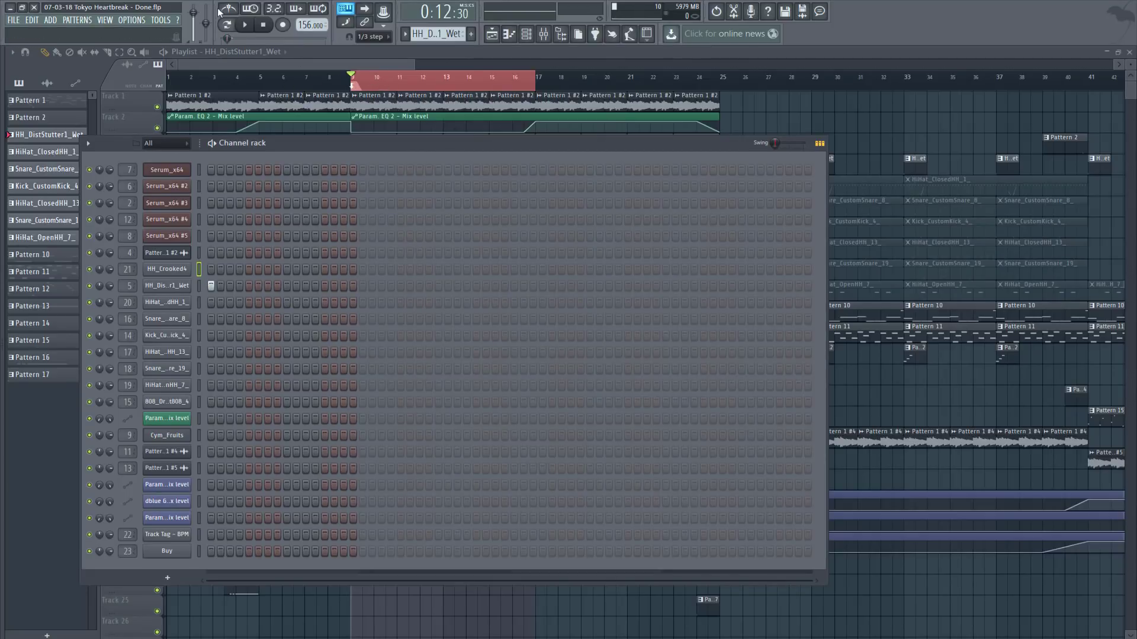
click(247, 28)
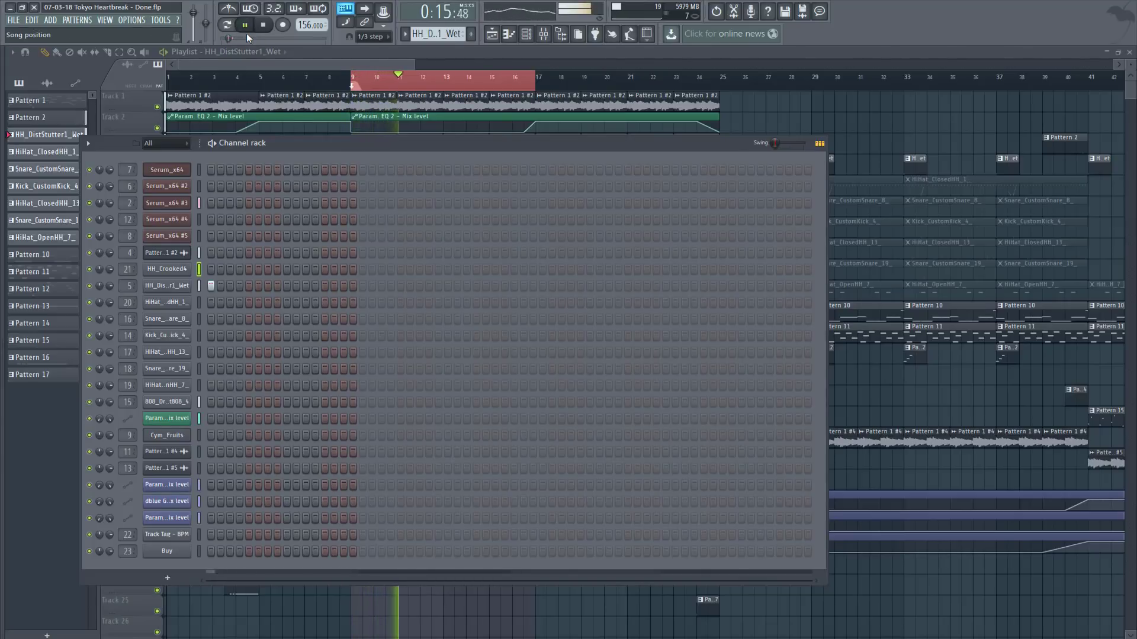
Show Pattern 2's steps in the Channel rack, then stop playback and close the rack
drag(438, 34, 438, 34)
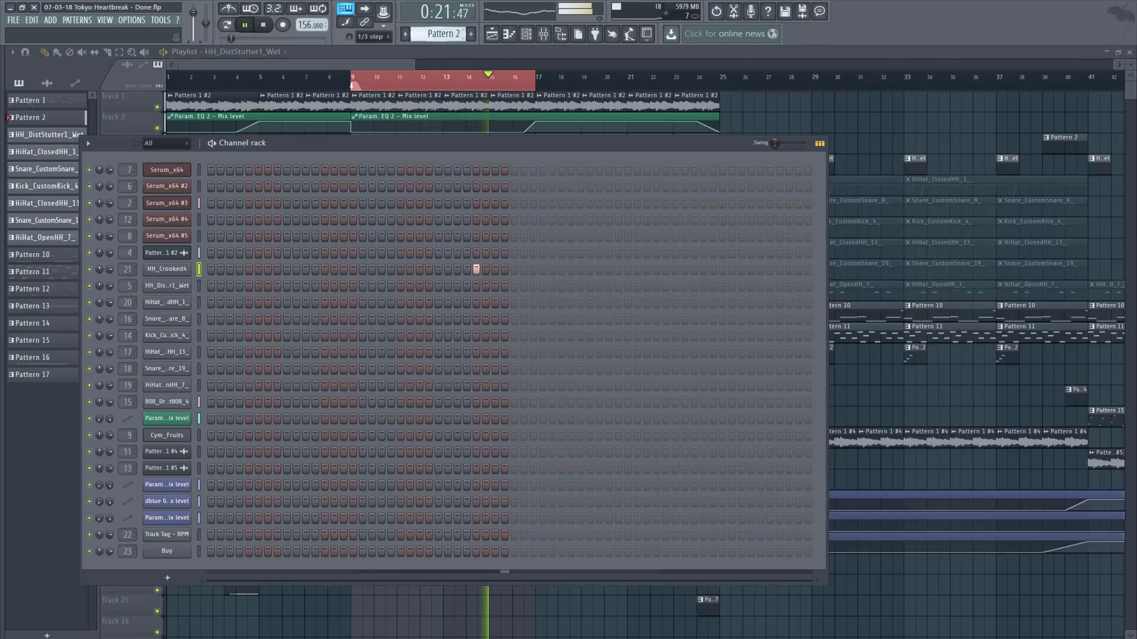
drag(439, 34, 438, 39)
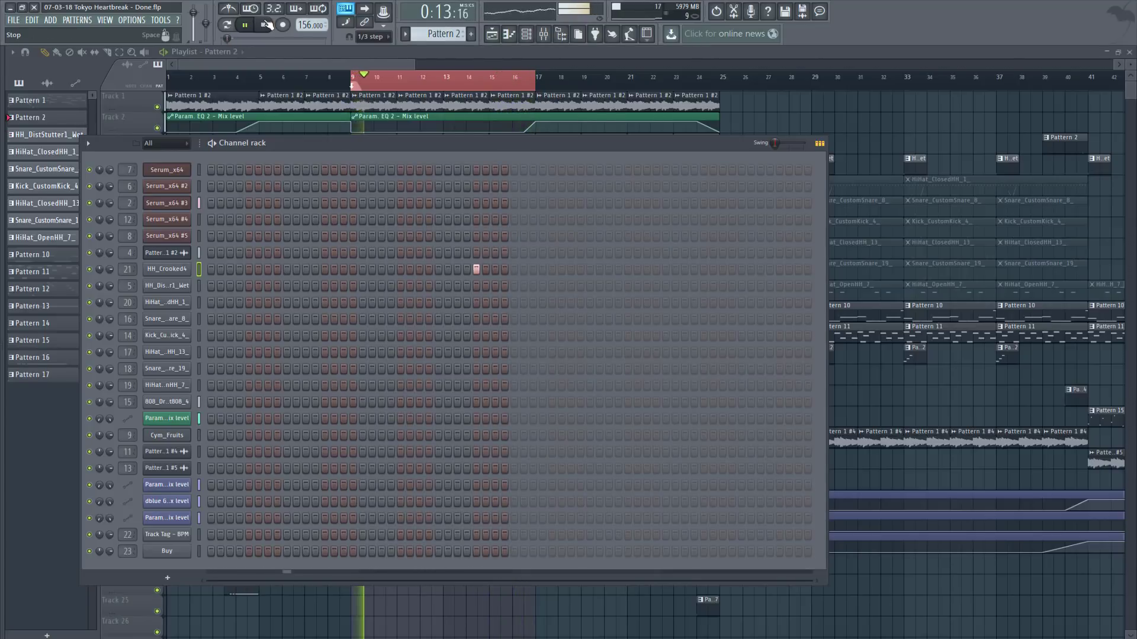
key(space)
right_click(801, 115)
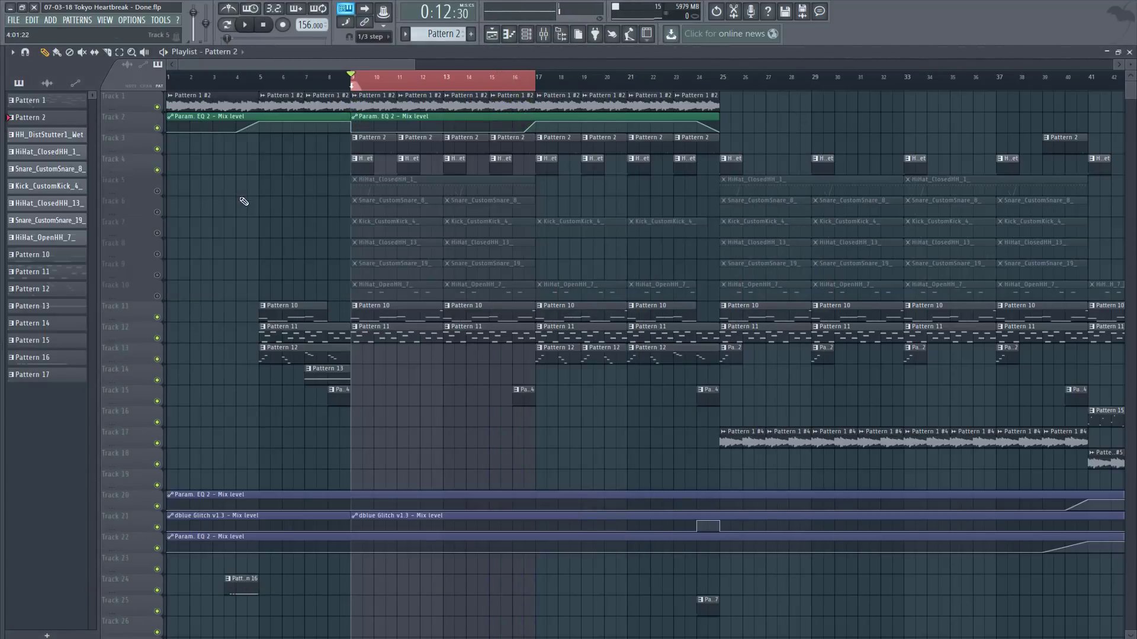
Unmute Track 5, open HiHat_ClosedHH_1_ in the Piano roll and select its steady row of B4 notes
double_click(401, 186)
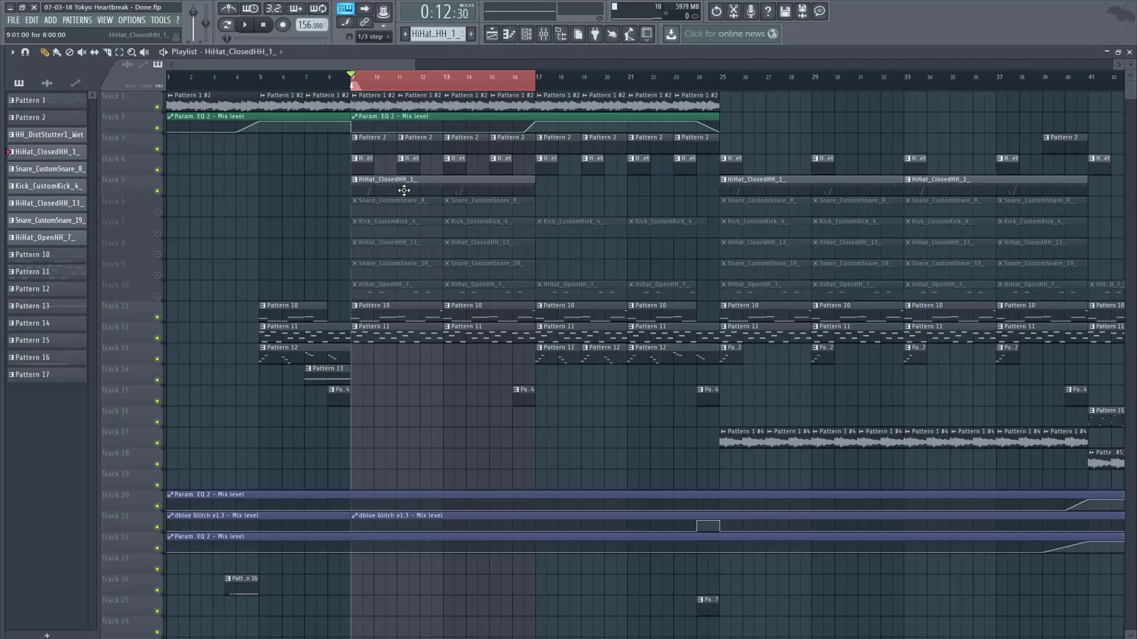
drag(373, 66, 107, 91)
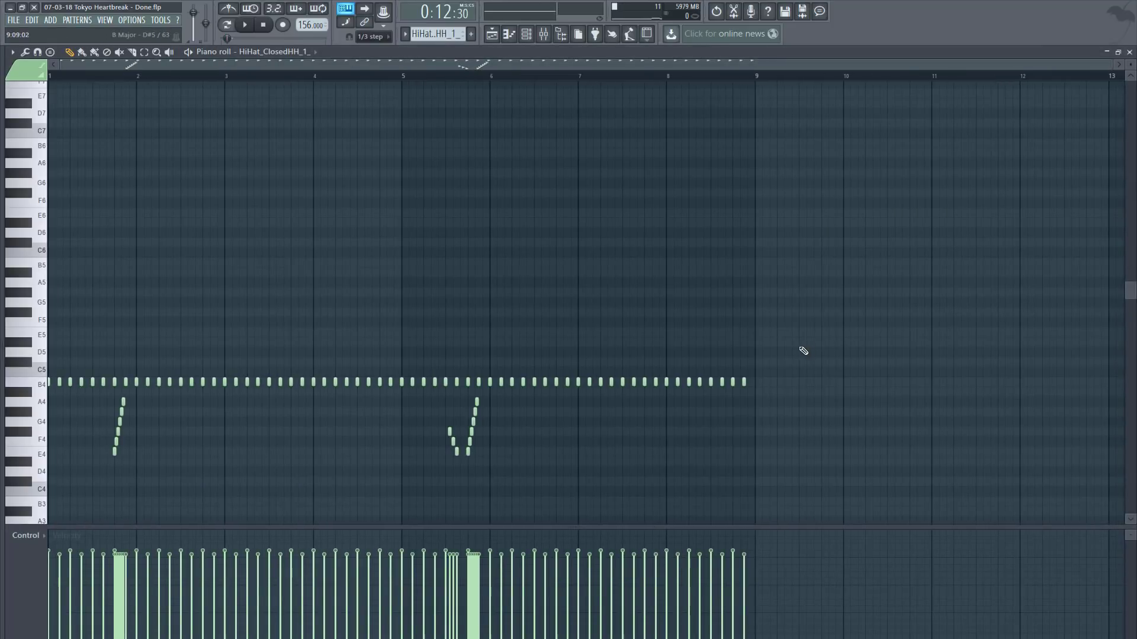
drag(794, 348, 50, 386)
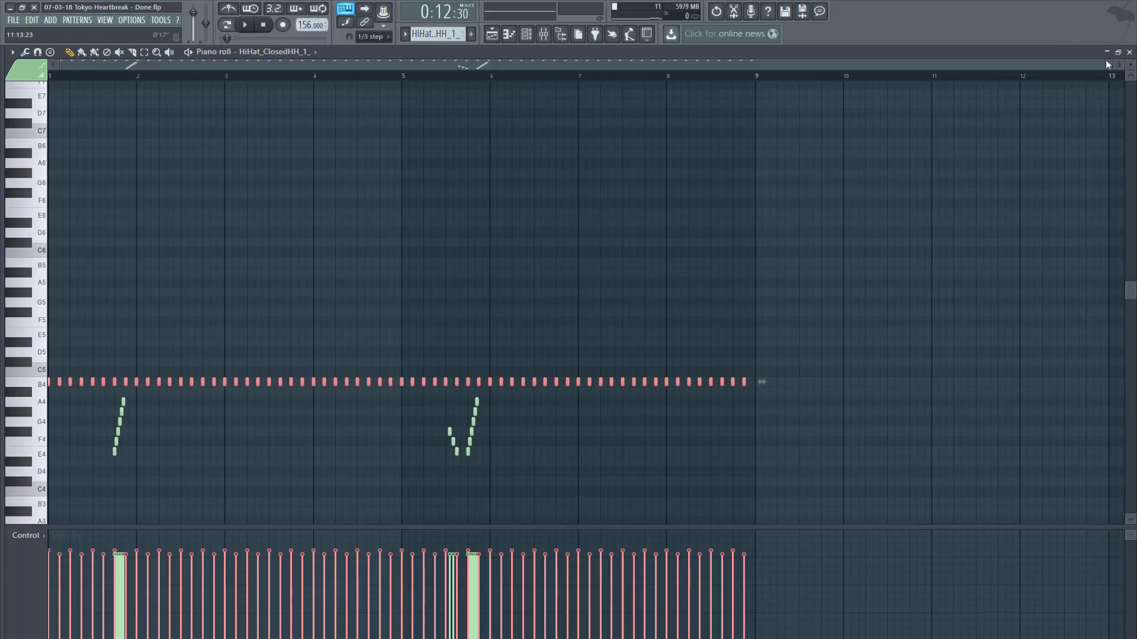
drag(1106, 64, 291, 249)
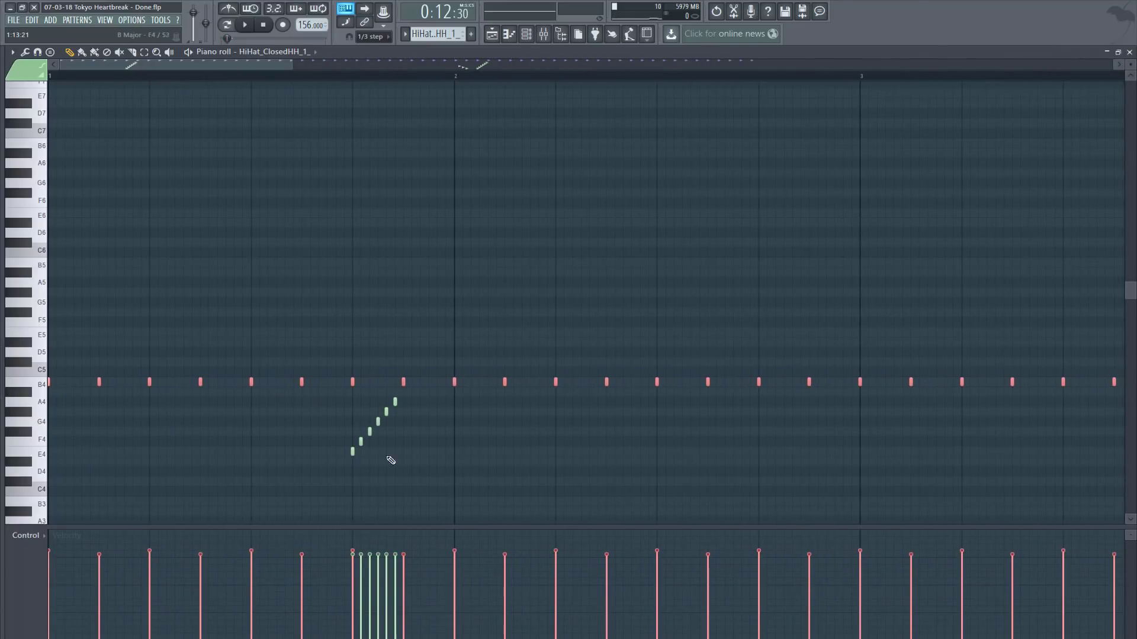
Set the snap to 1/6 beat and inspect the pitched hi-hat rolls in bars 1 and 5
click(371, 36)
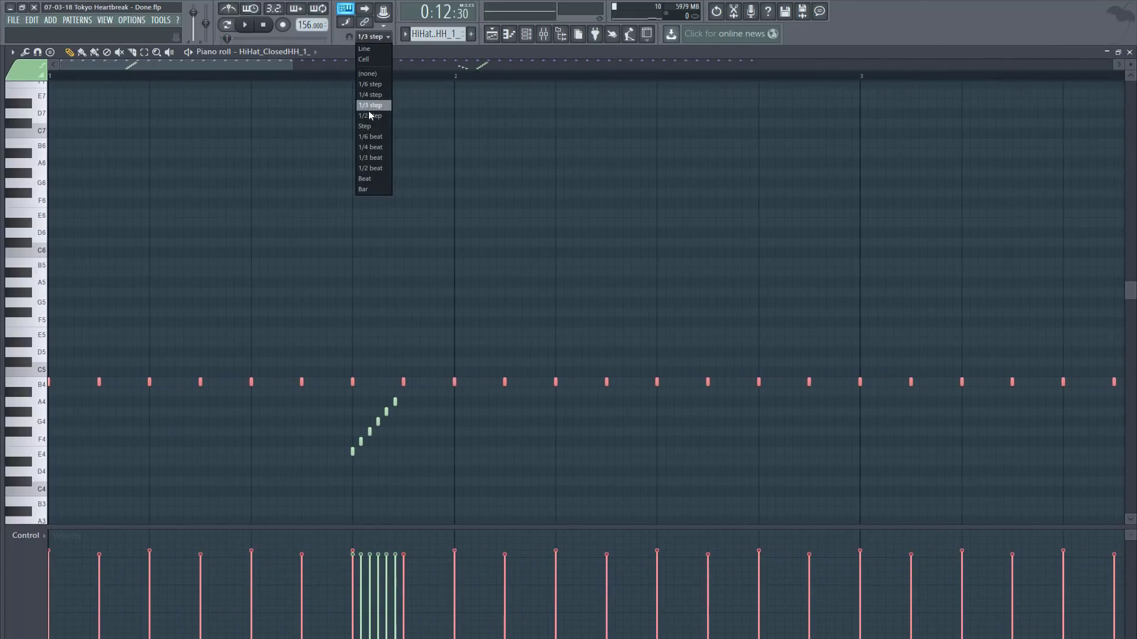
click(373, 136)
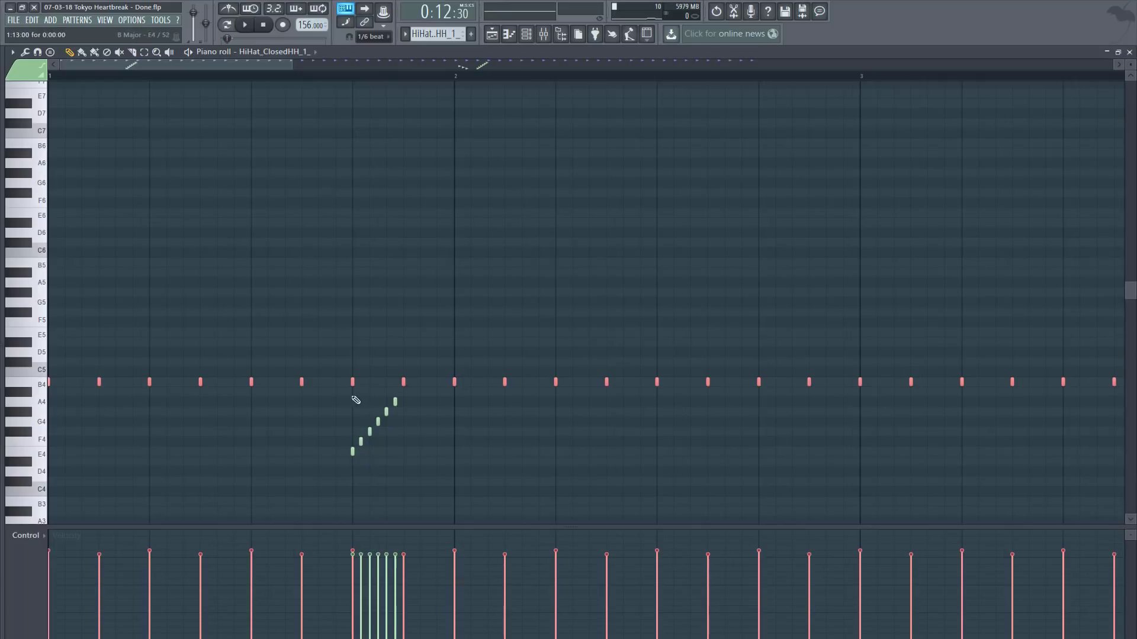
drag(236, 79, 536, 445)
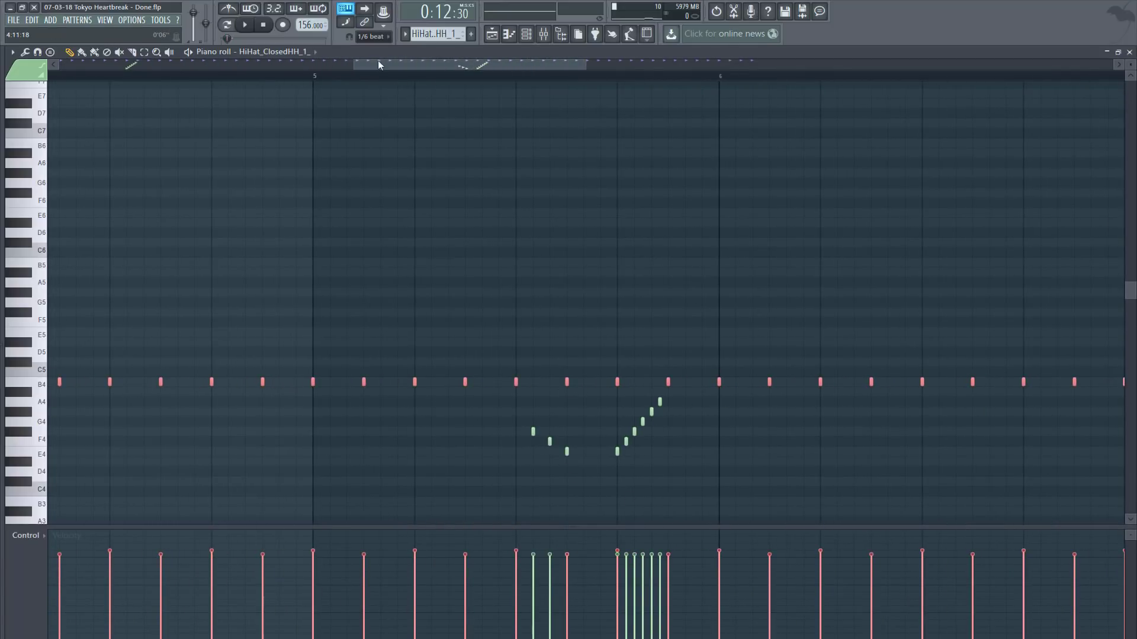
drag(377, 60, 438, 62)
Return to the Playlist and play the selected section from bar 9, then stop playback
click(492, 33)
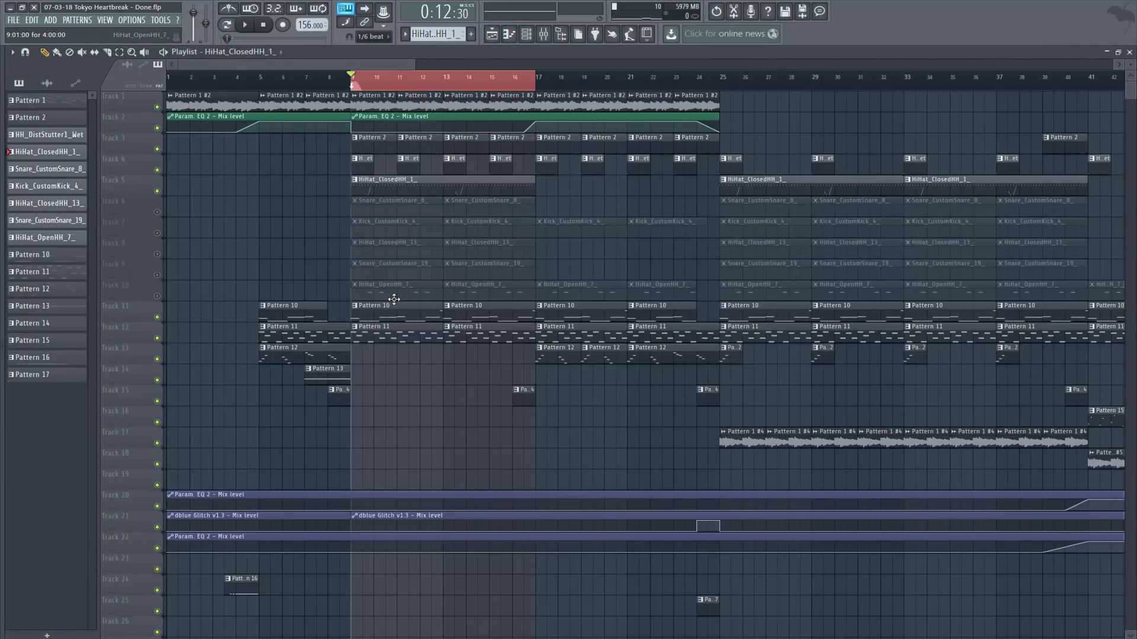
key(space)
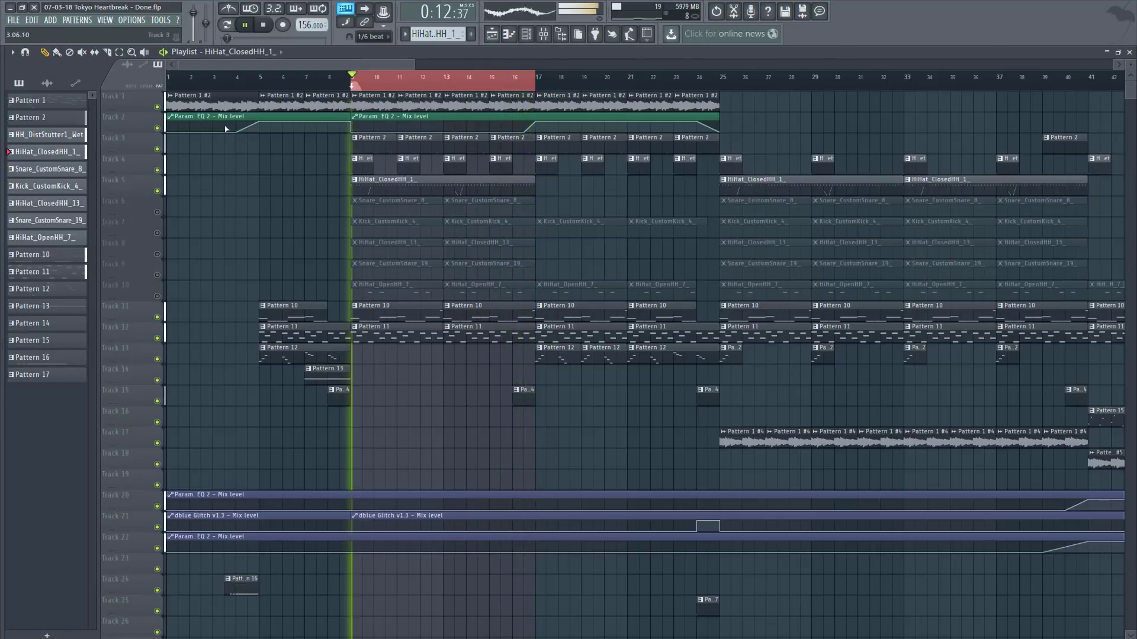
click(264, 25)
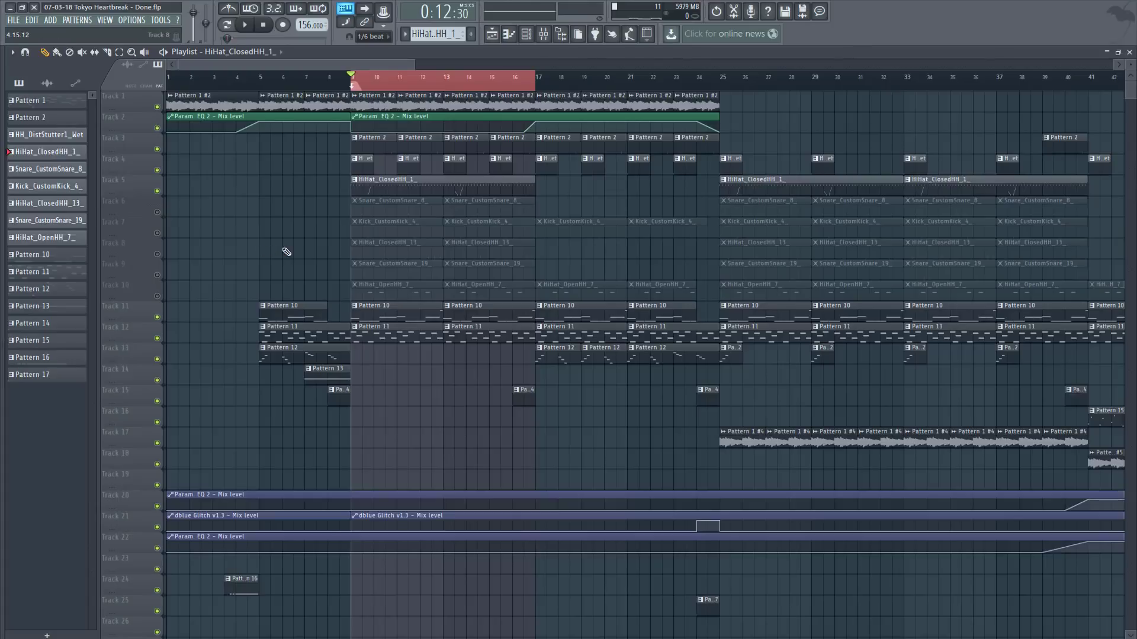
Unmute Track 8 and show all four bars of HiHat_ClosedHH_13_ in the Piano roll
click(157, 254)
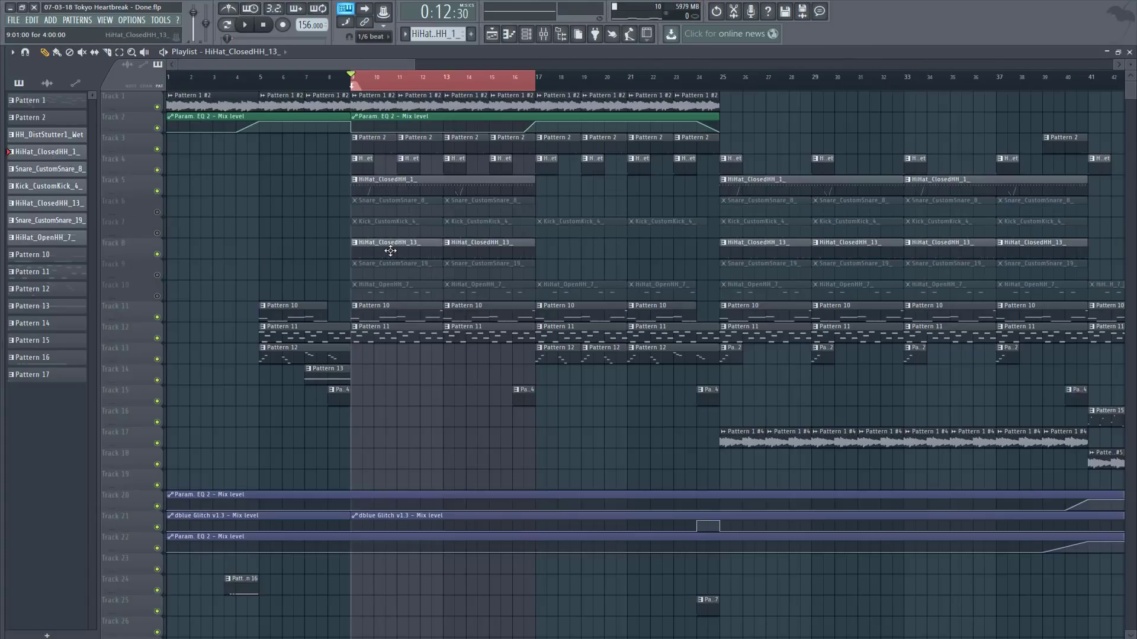
double_click(390, 251)
click(43, 374)
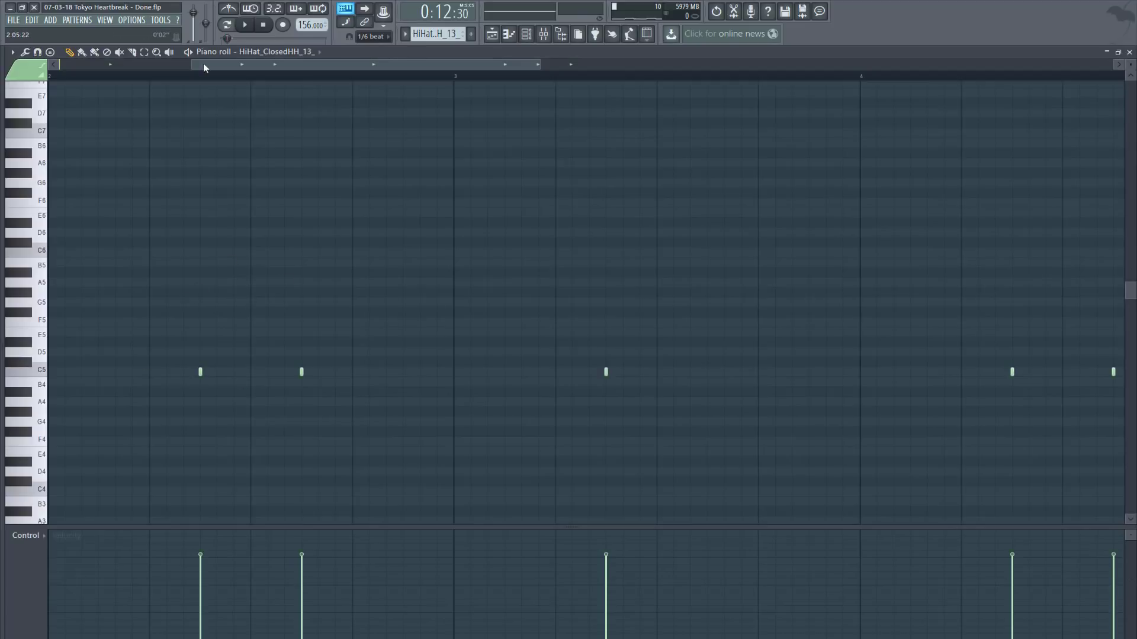
drag(205, 67, 71, 67)
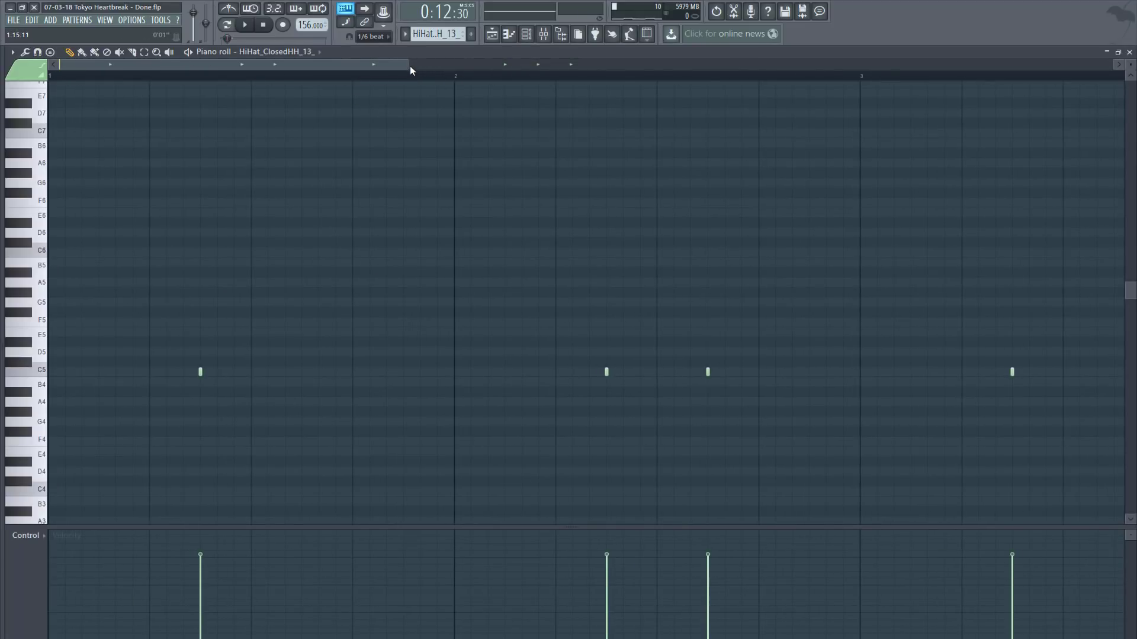
drag(410, 71, 751, 66)
Audition HiHat_ClosedHH_13_ in song mode and in pattern mode, then stop playback and return to the Playlist
key(space)
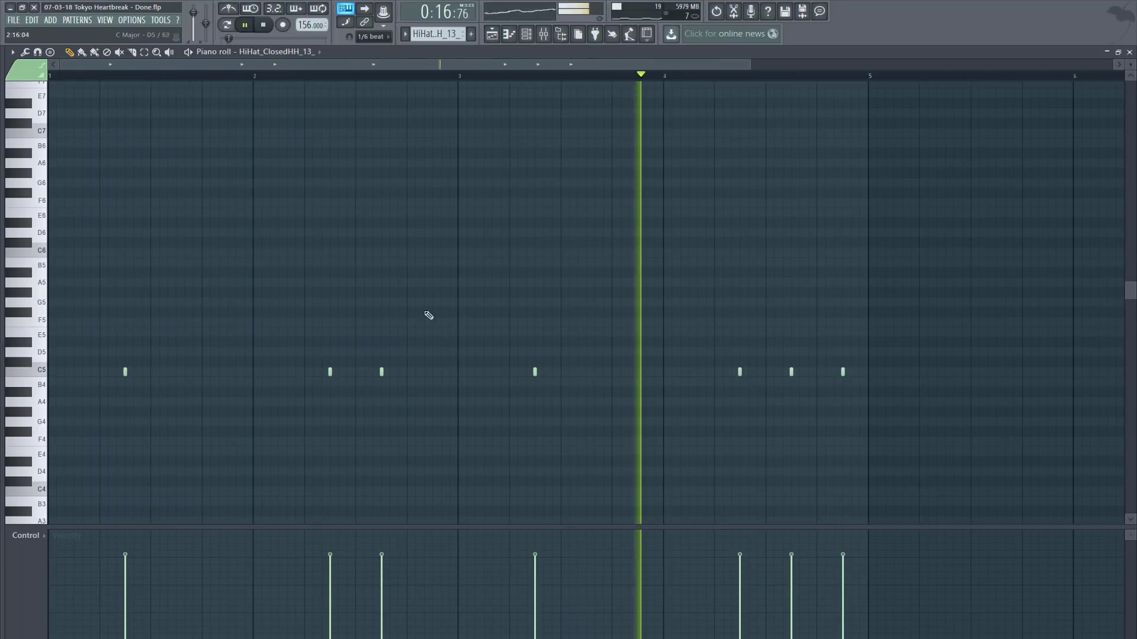
click(228, 26)
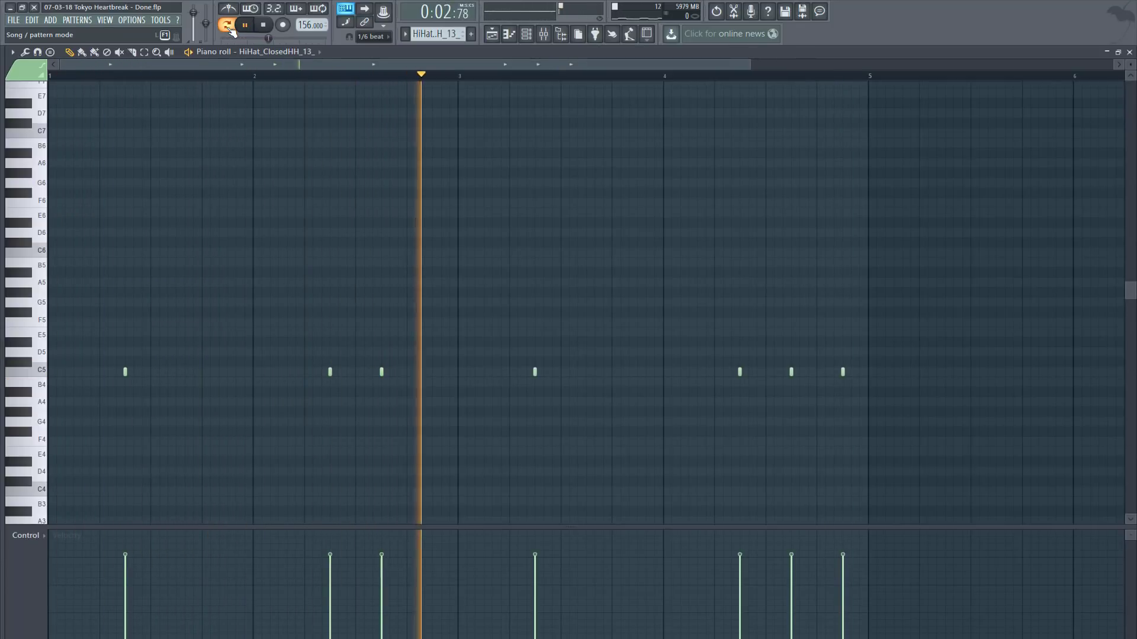
click(228, 26)
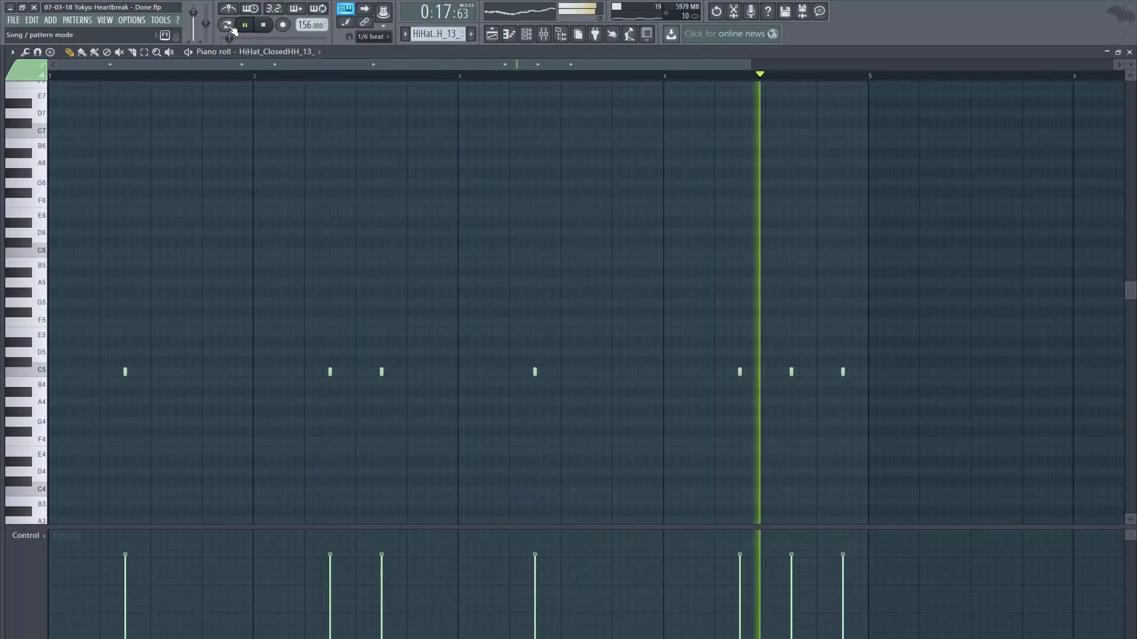
click(1129, 52)
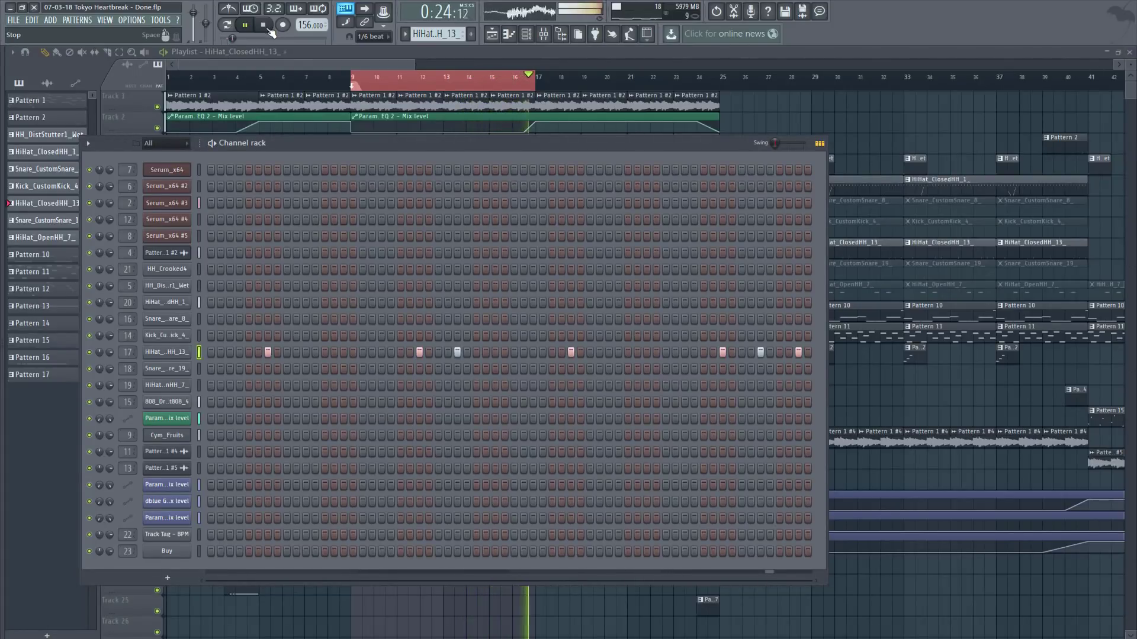
click(271, 33)
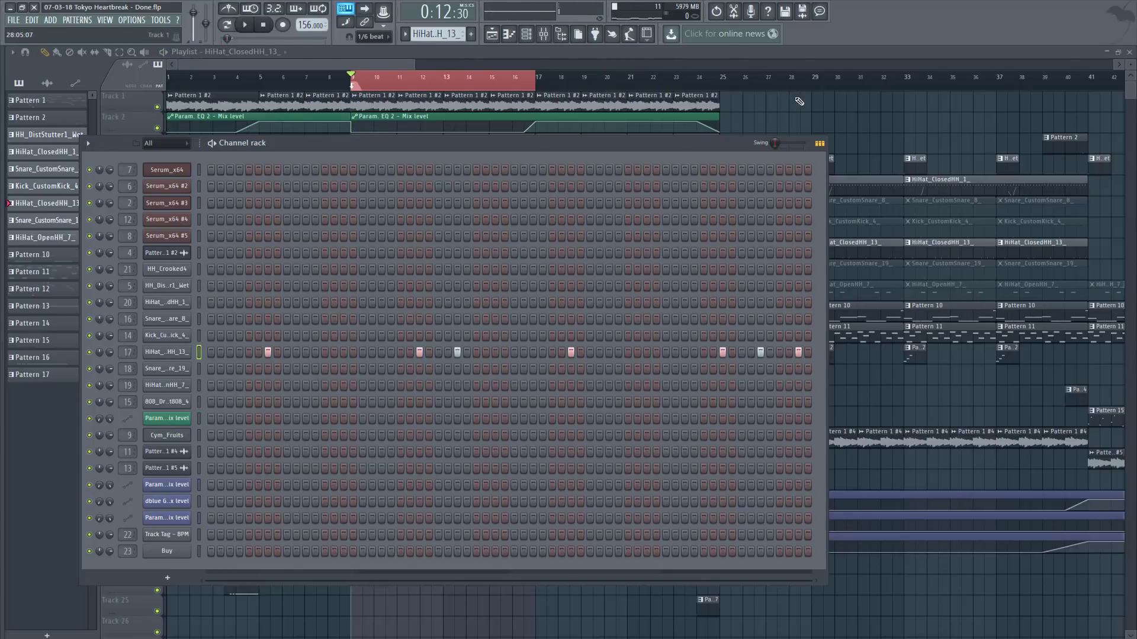
key(F6)
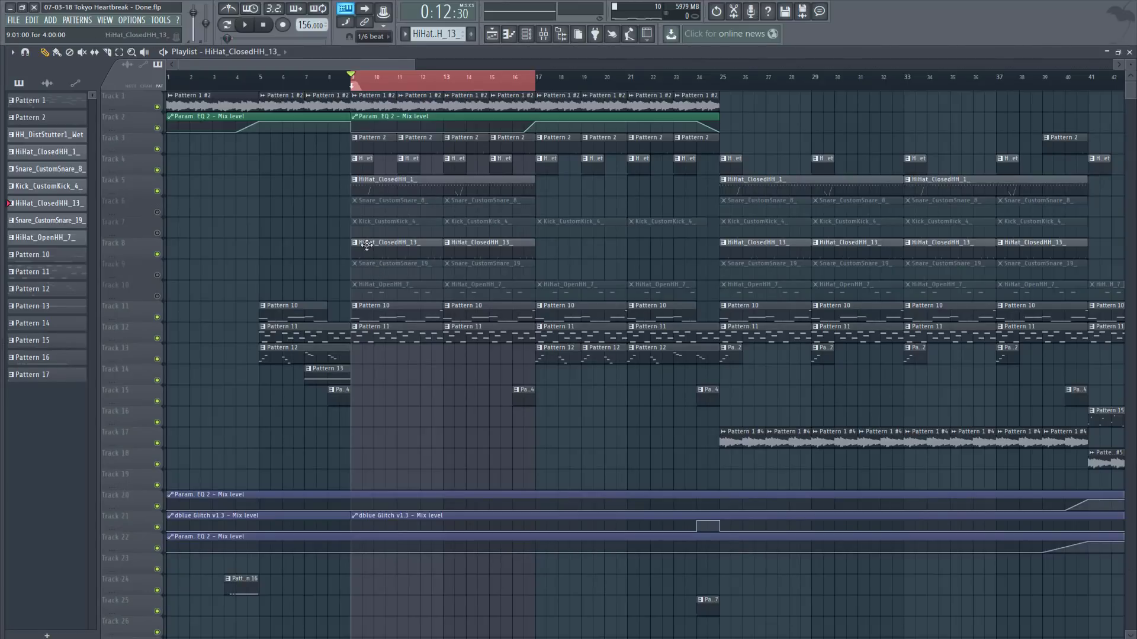
Unmute Track 6, select the Snare_CustomSnare_8_ pattern and play the section from bar 9
click(158, 213)
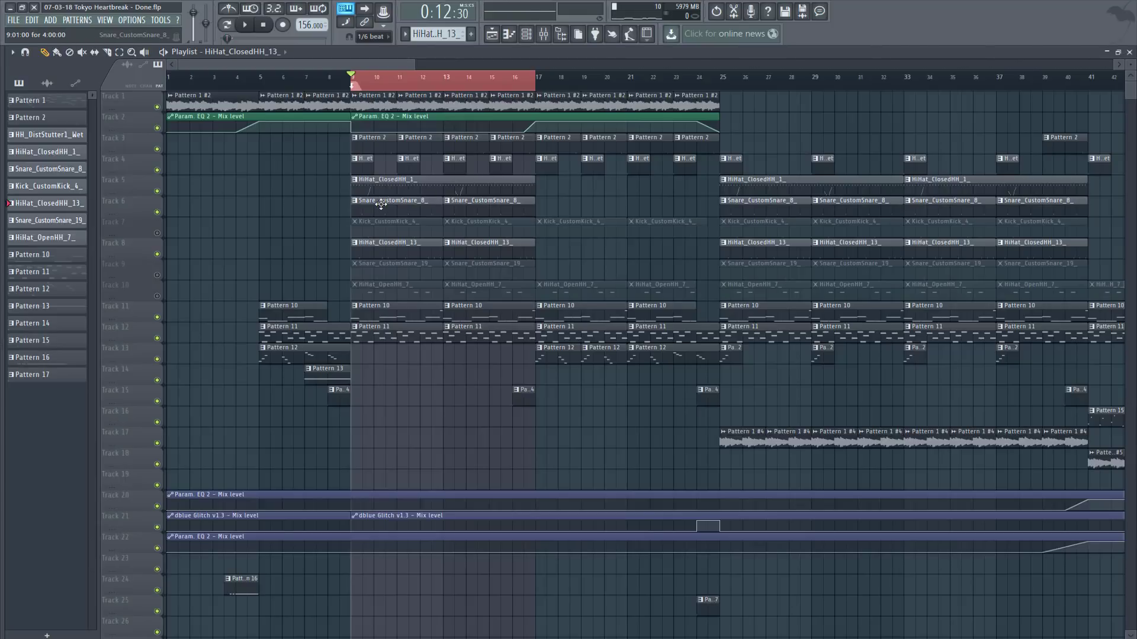
click(380, 204)
key(space)
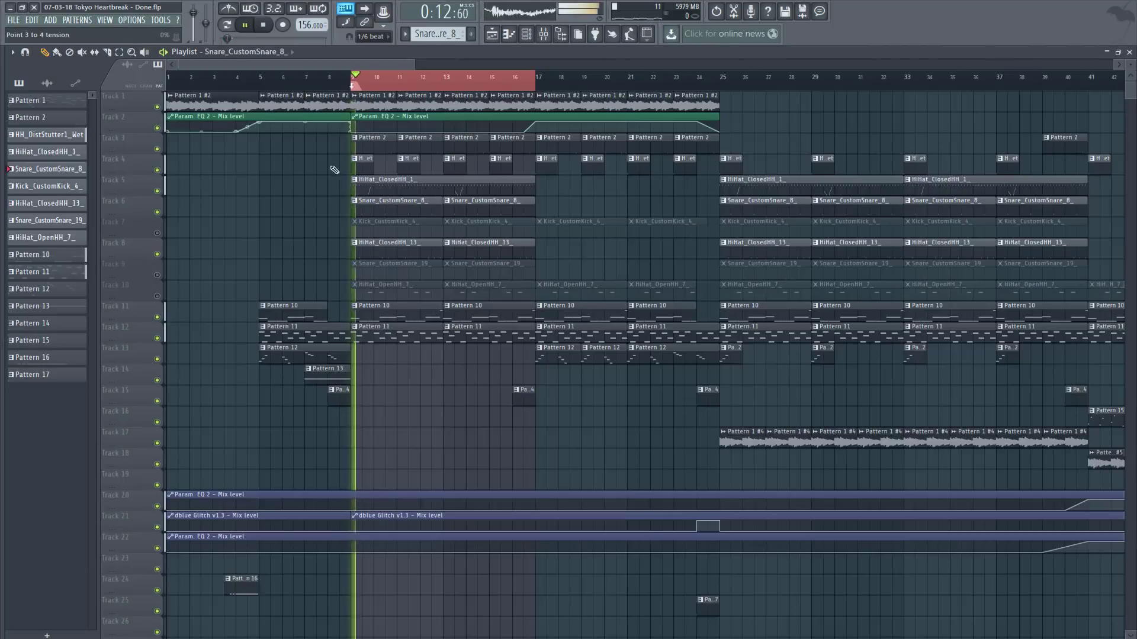
Review the Snare_CustomSnare_8_ notes in the Piano roll during playback, then return to the Playlist
double_click(369, 208)
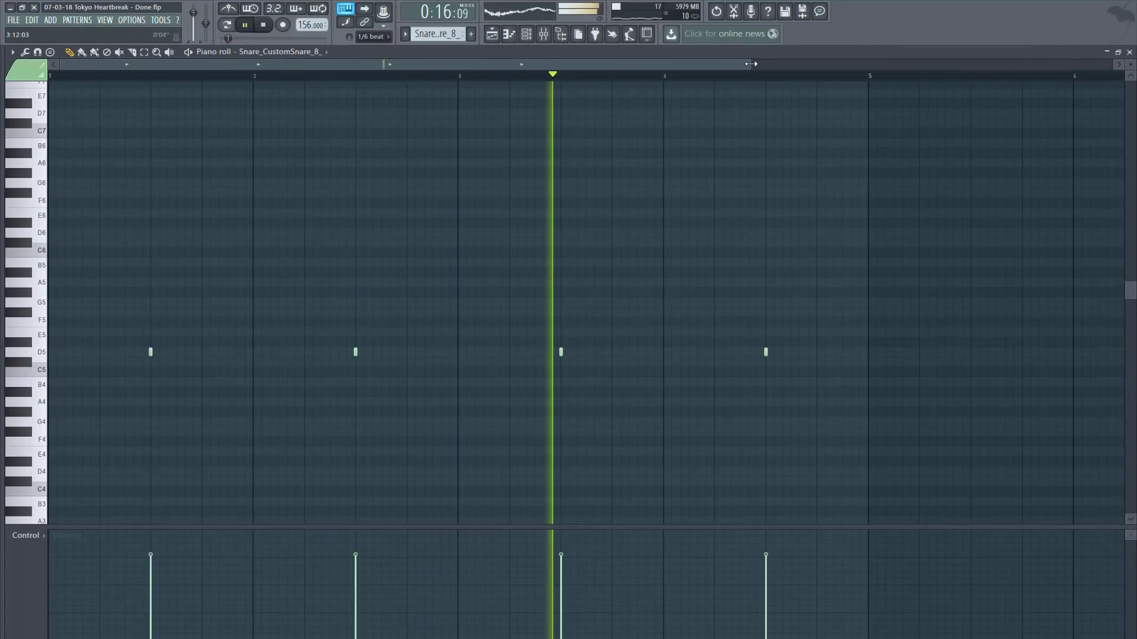
drag(750, 63, 929, 64)
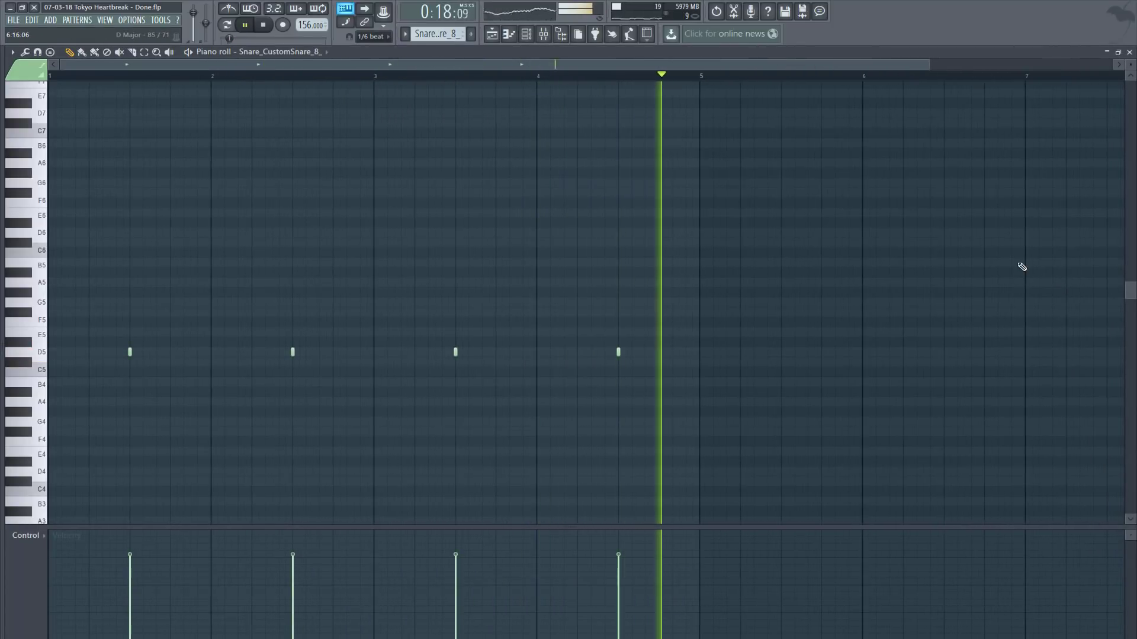
click(1129, 52)
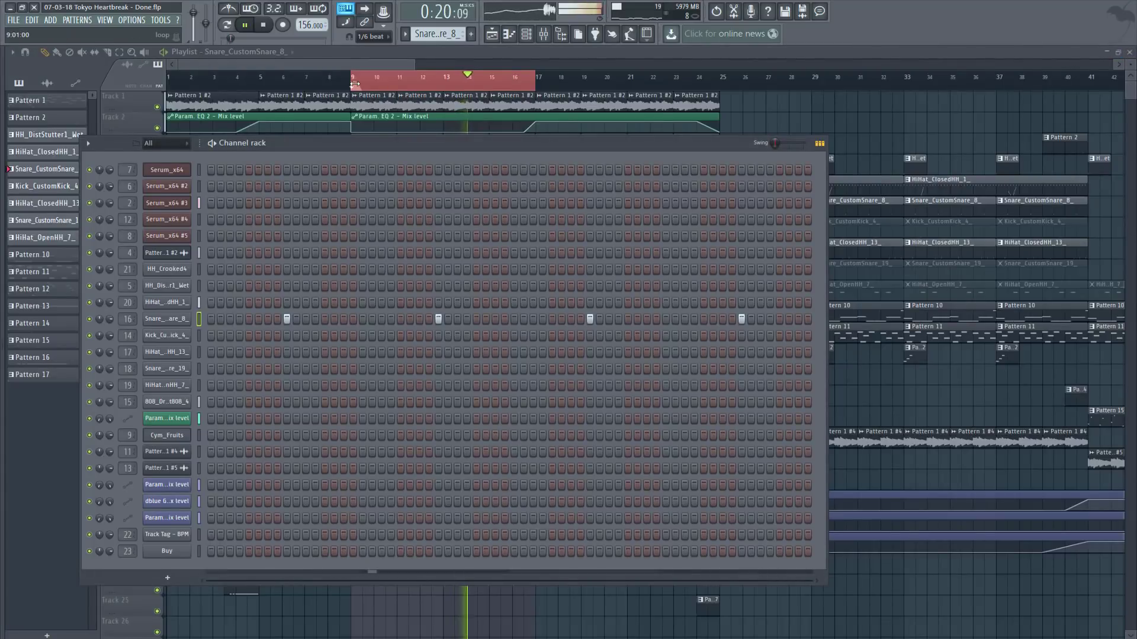
key(F6)
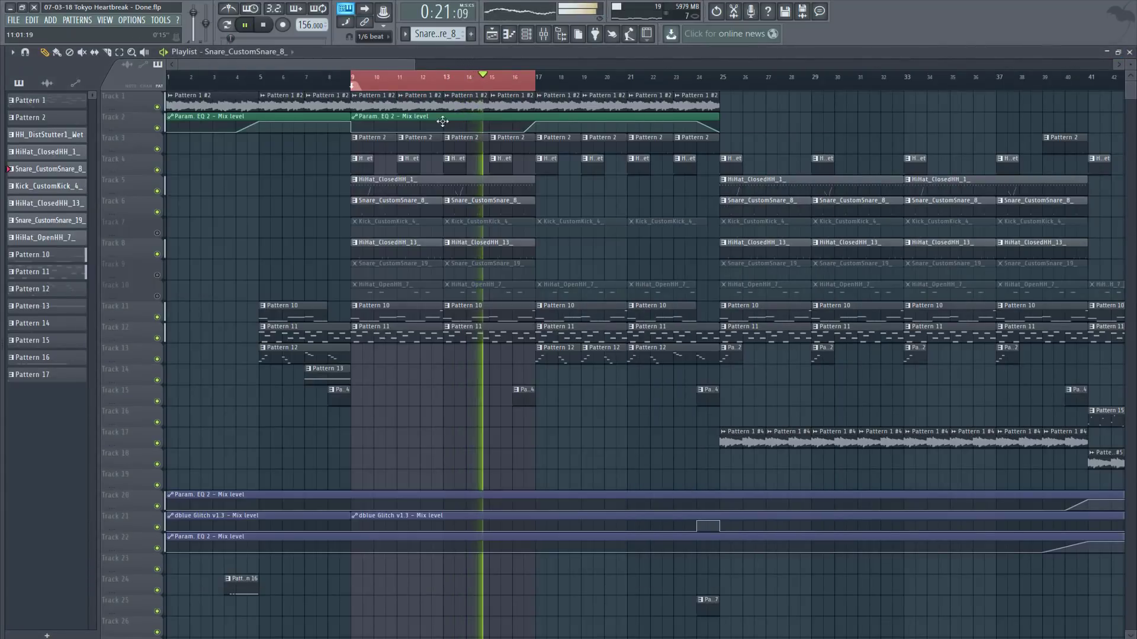
Unmute Track 7 and examine the Kick_CustomKick_4_ notes in the Piano roll, then stop playback
click(157, 233)
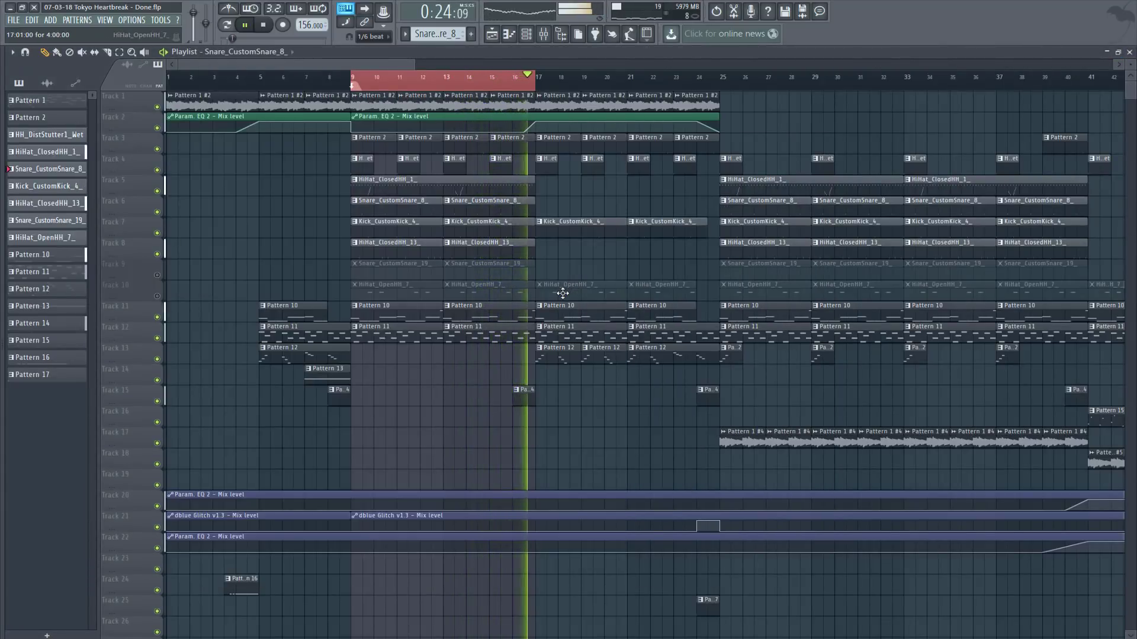
double_click(396, 227)
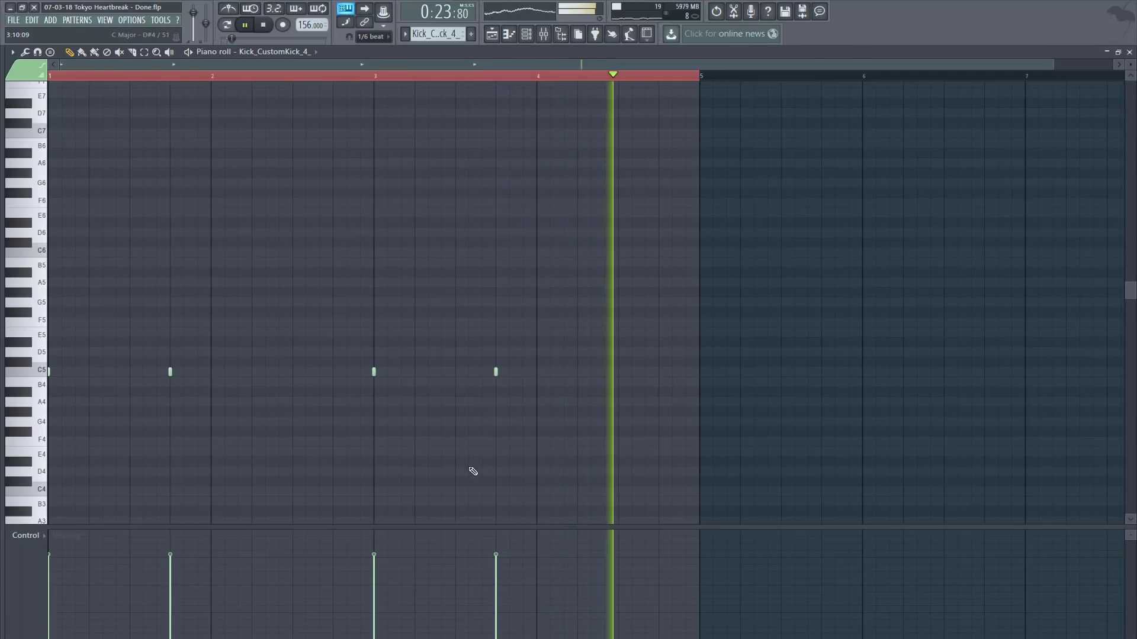
key(space)
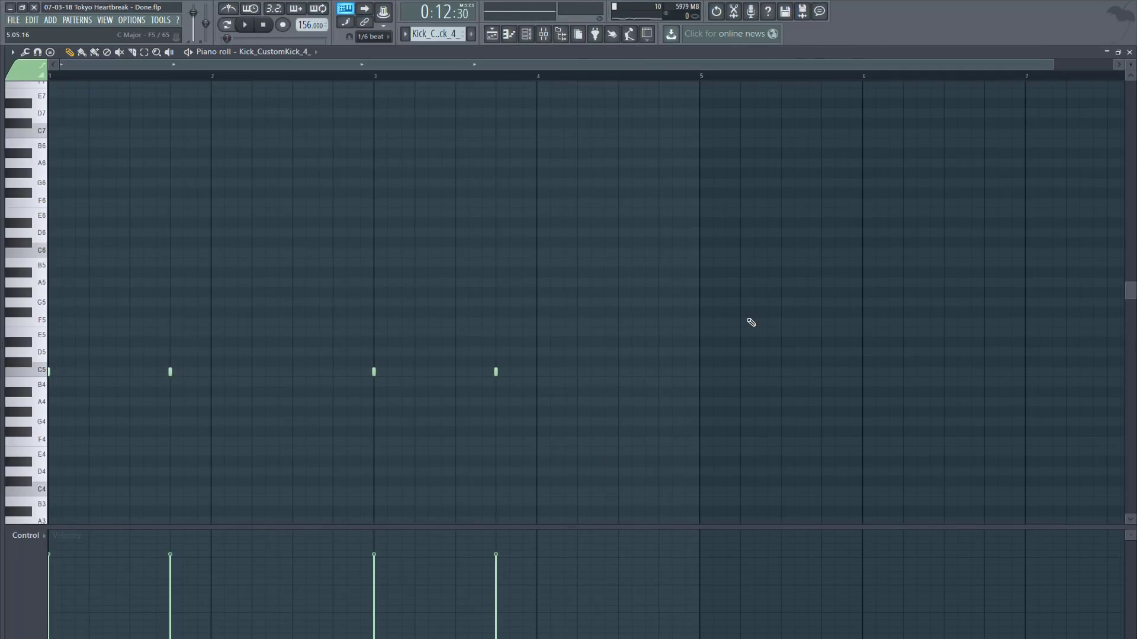
Check the Kick_CustomKick_4_ steps in the Channel rack and its notes in the Piano roll, then return to the Playlist
click(1130, 52)
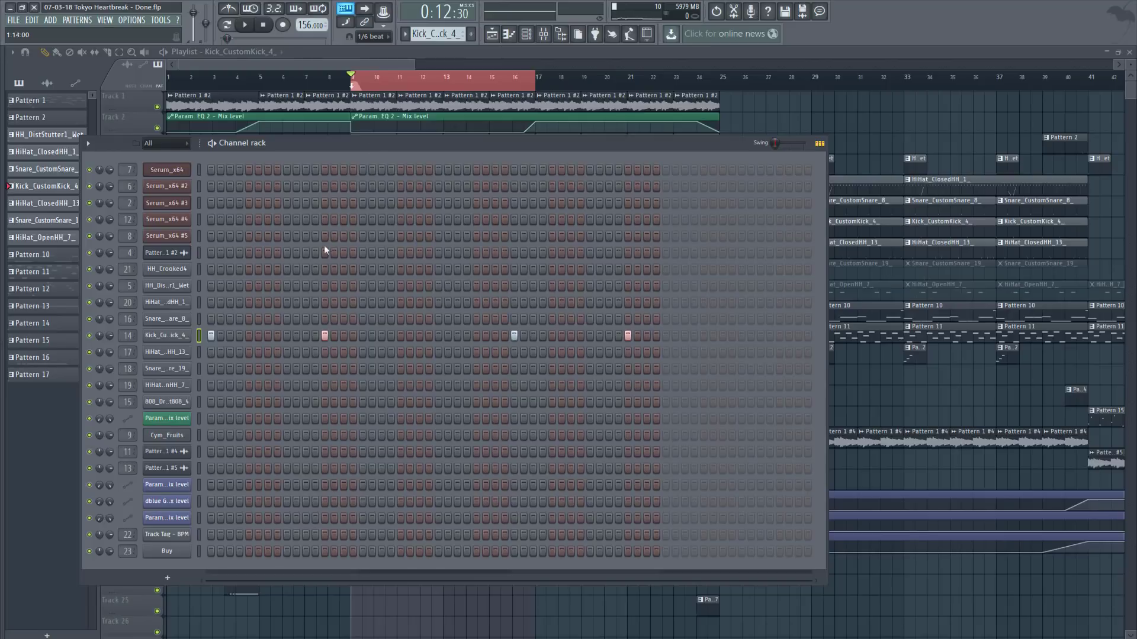
right_click(187, 339)
click(216, 336)
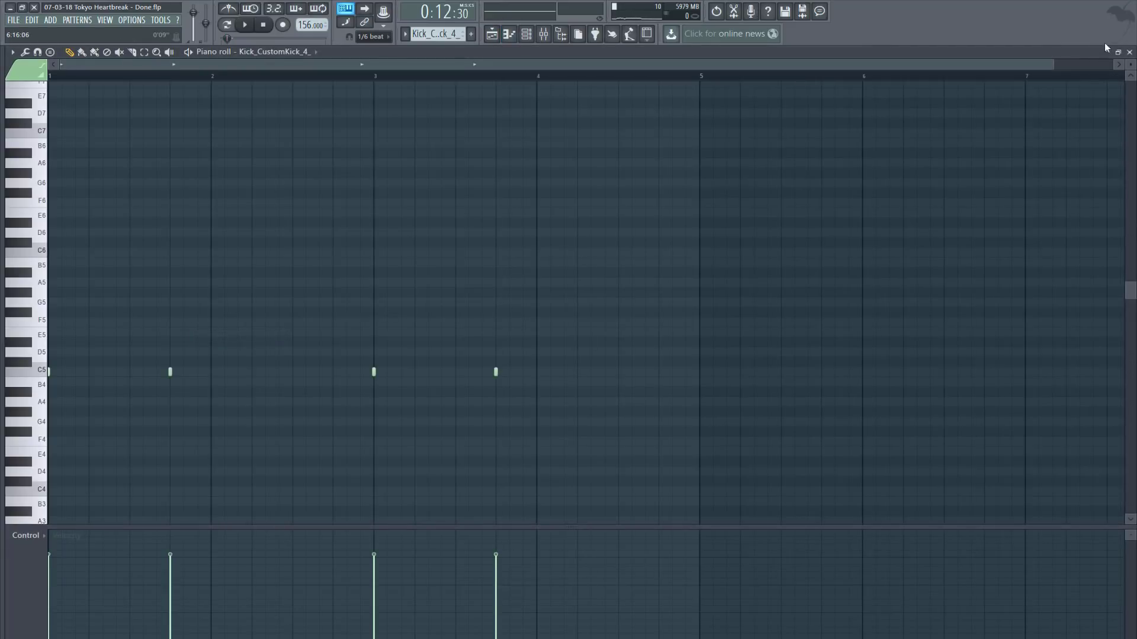
click(1130, 52)
key(F6)
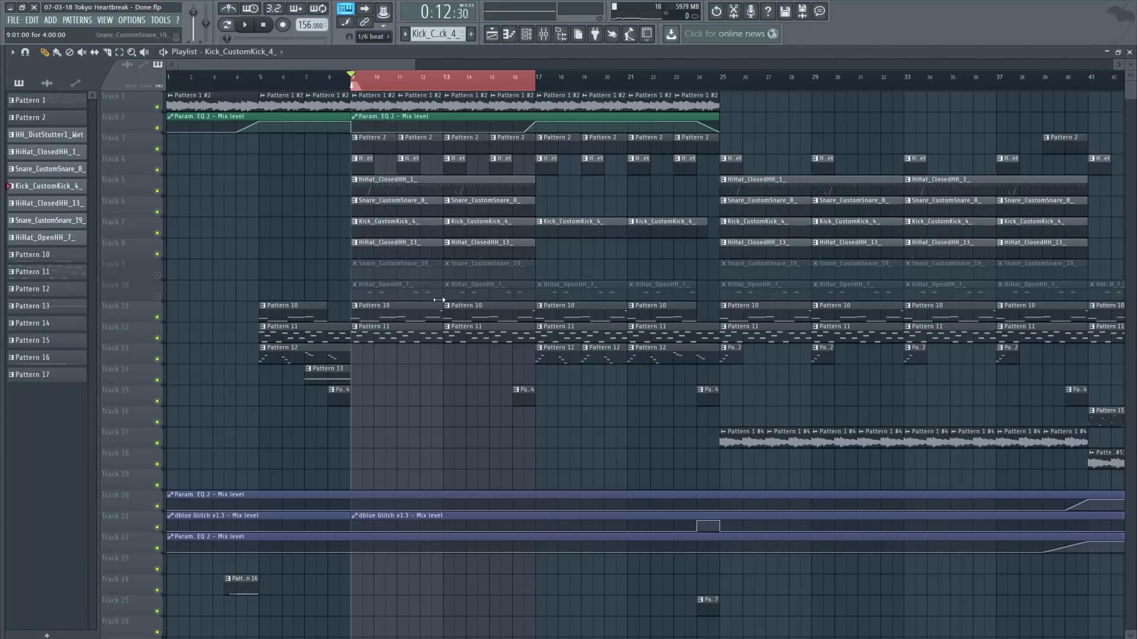
Unmute Track 9, which holds the Snare_CustomSnare_19_ clips
click(158, 275)
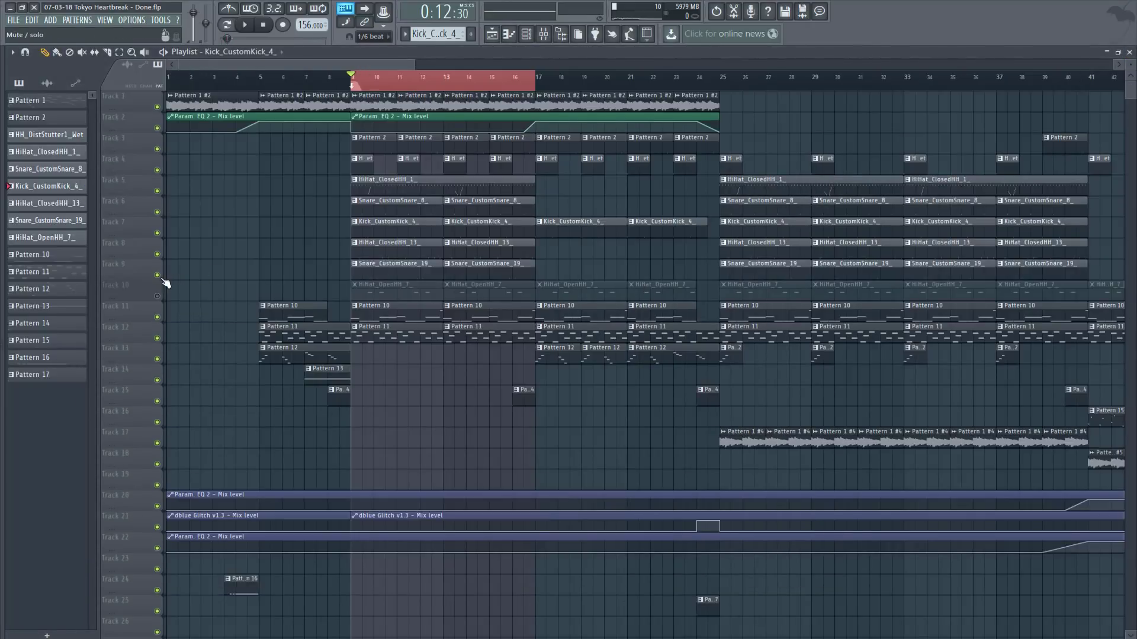
Review the Snare_CustomSnare_19_ notes in the Piano roll during playback, then return to the Playlist and stop playback
double_click(367, 275)
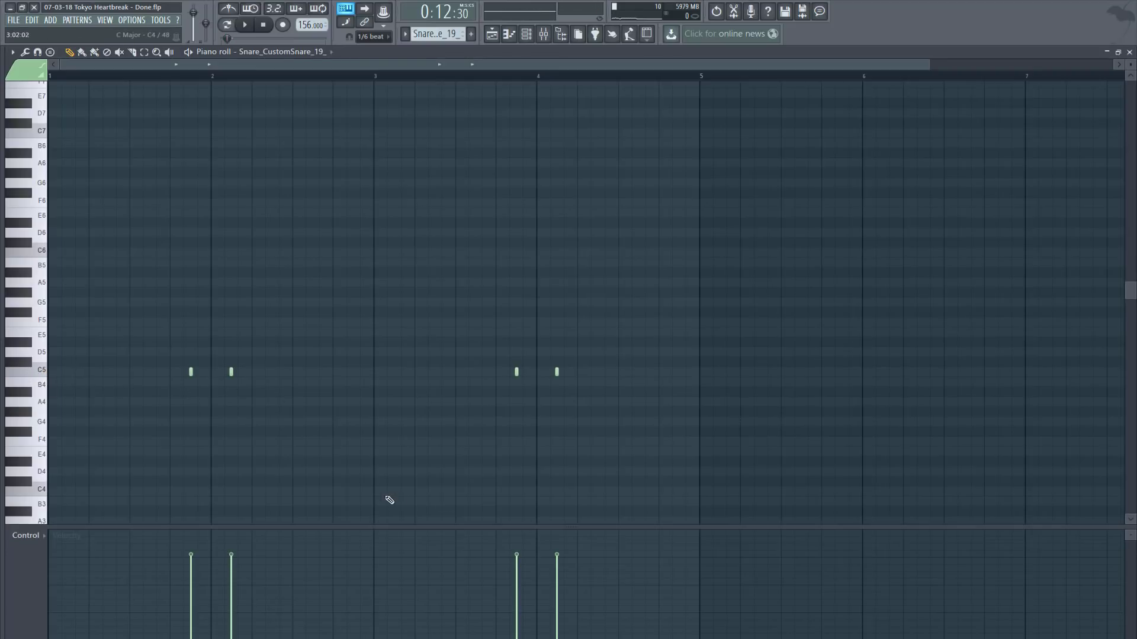
key(space)
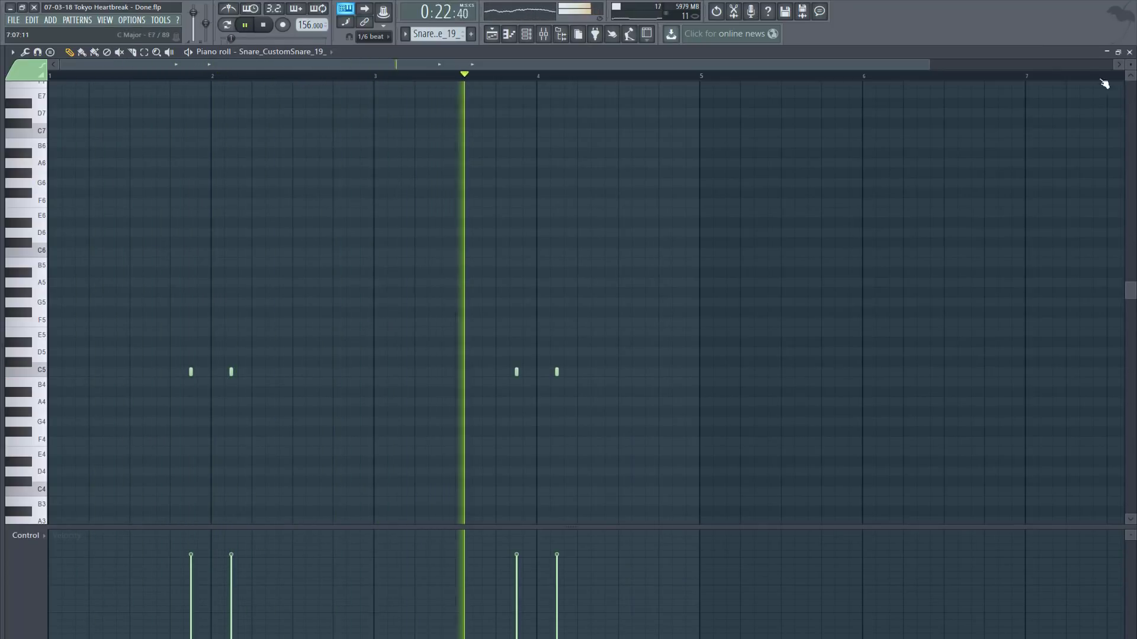
click(1129, 52)
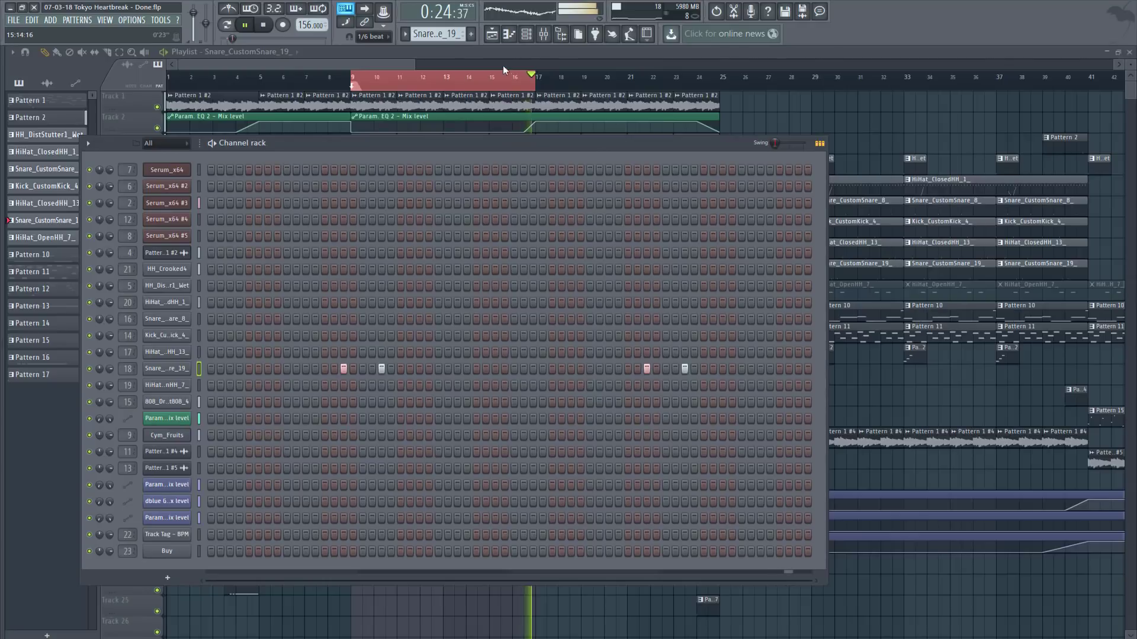
click(478, 52)
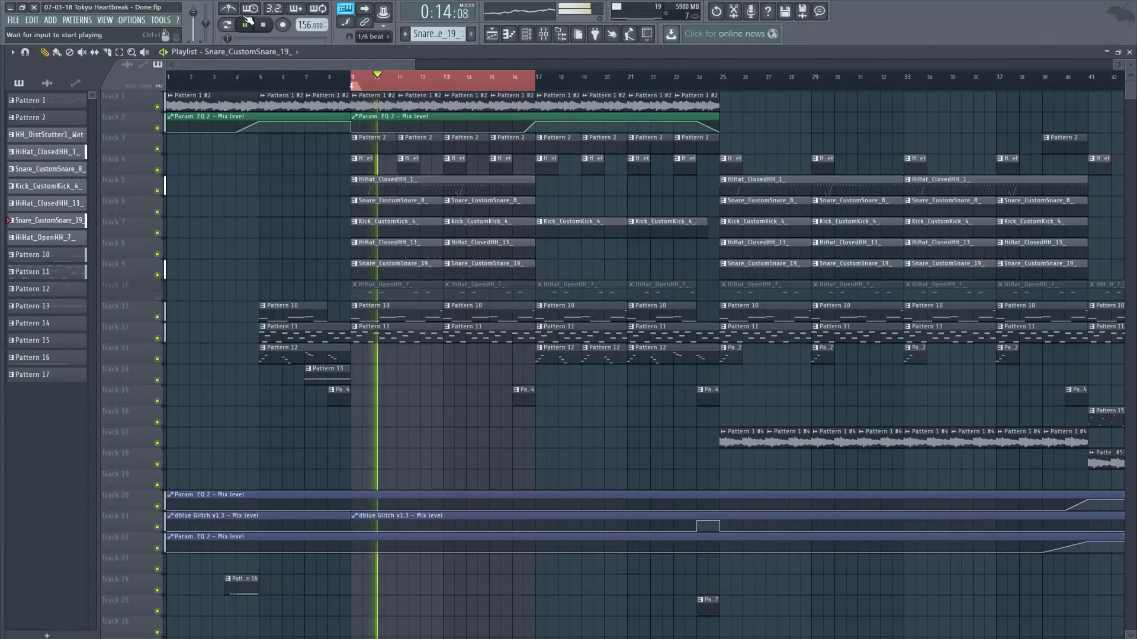
key(space)
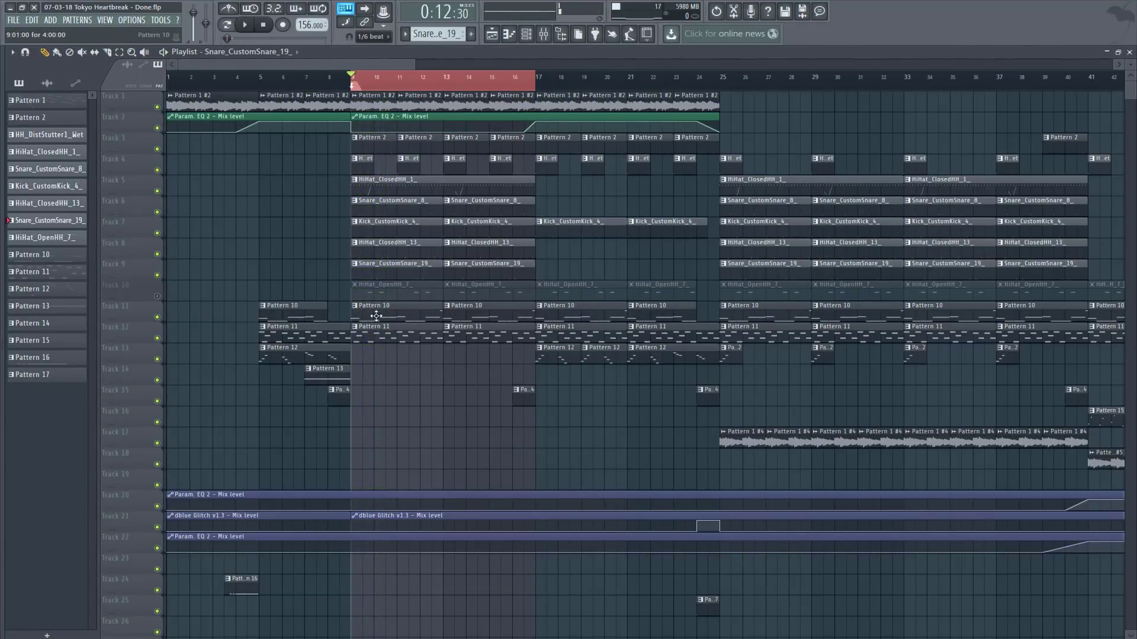
Unmute Track 10 and examine the HiHat_OpenHH_7_ notes in the Piano roll during playback, then return to the Playlist
click(157, 296)
double_click(376, 291)
key(space)
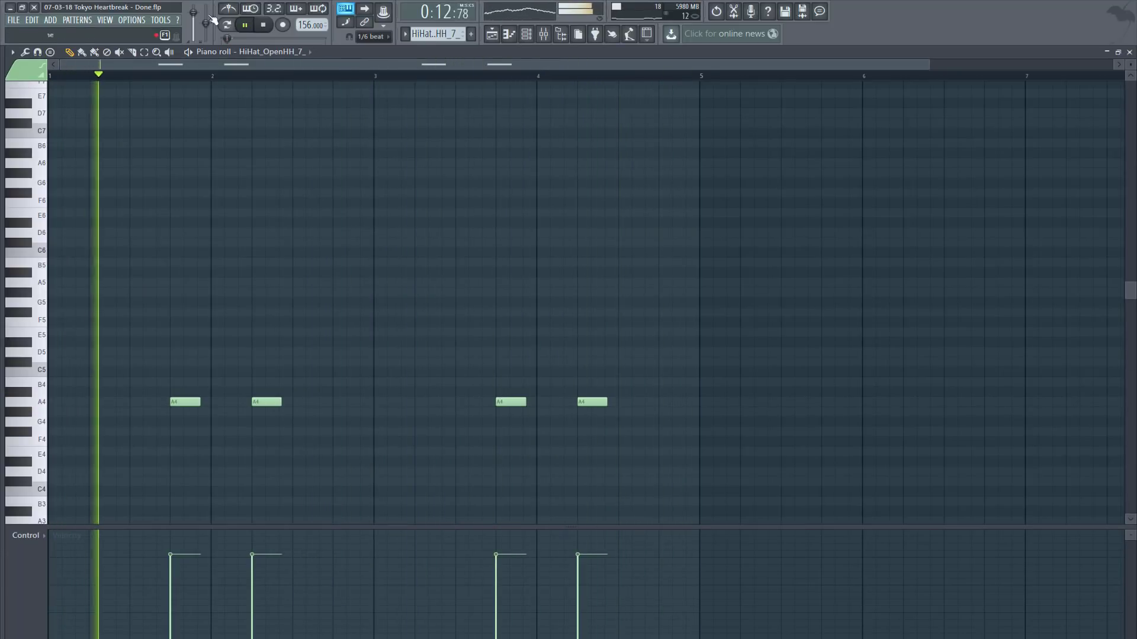
click(262, 25)
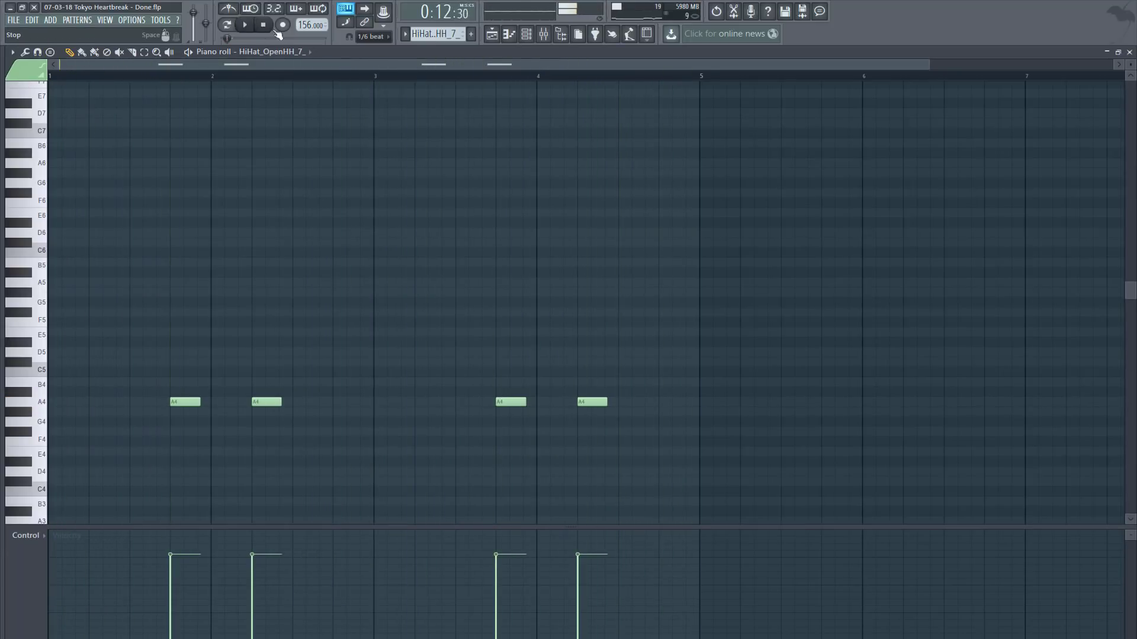
click(495, 34)
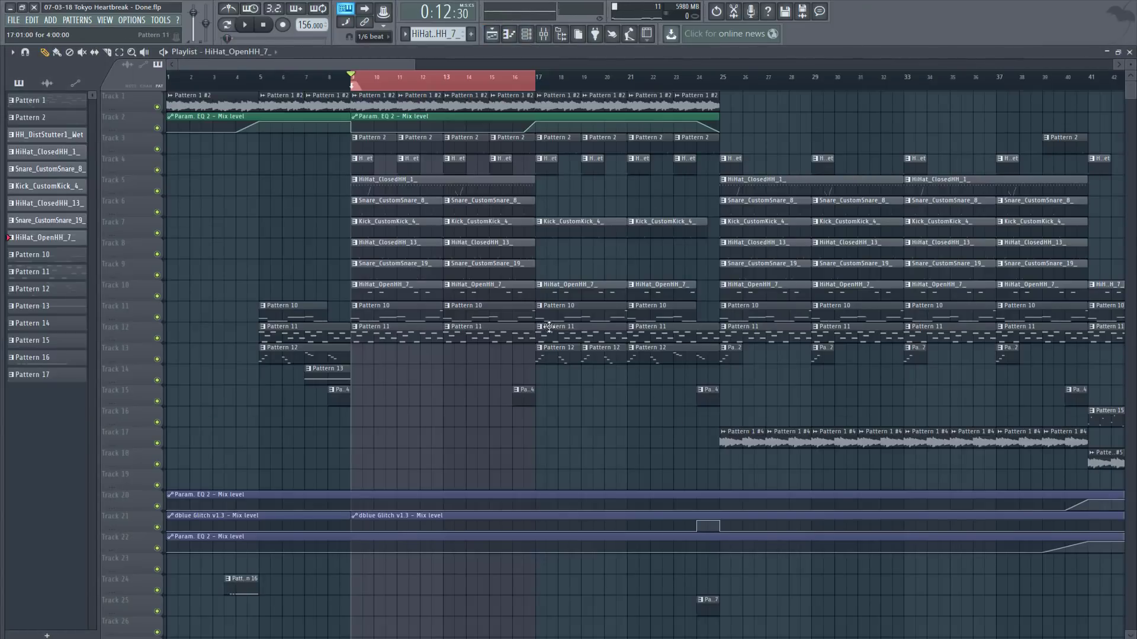
Select bars 17 to 25 on the Playlist timeline as the playback range
ctrl+click(420, 87)
drag(413, 63, 589, 126)
drag(384, 83, 470, 126)
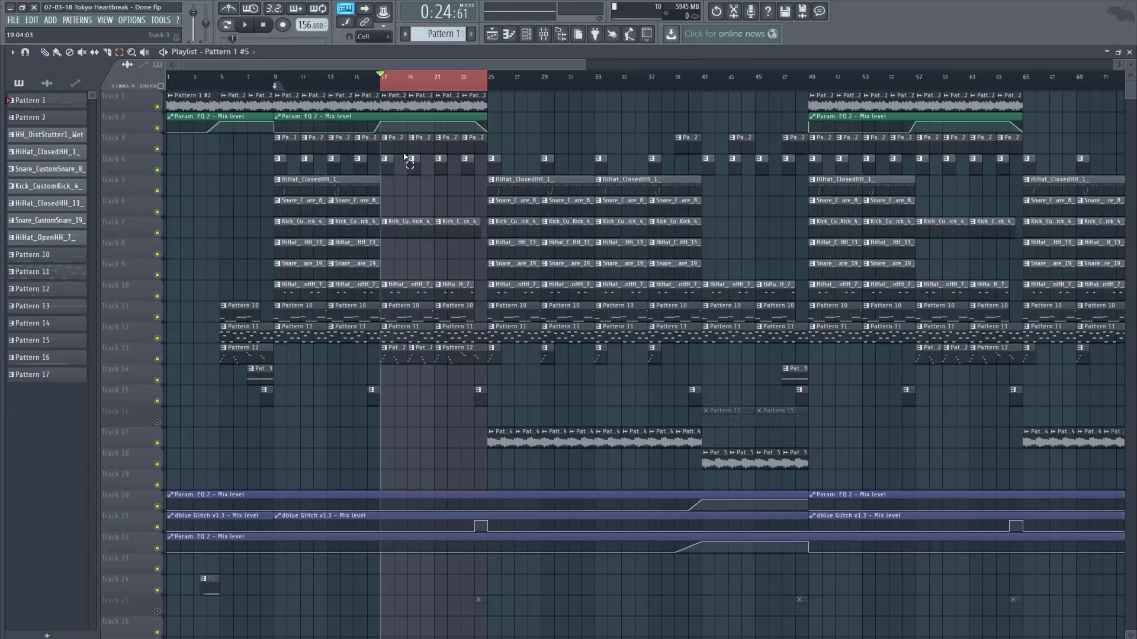
Highlight the first two Param. EQ 2 clips on Track 2, plus the HiHat_ClosedHH_1_ and Snare_CustomSnare_8_ clips in bars 9 to 17
drag(341, 125, 232, 128)
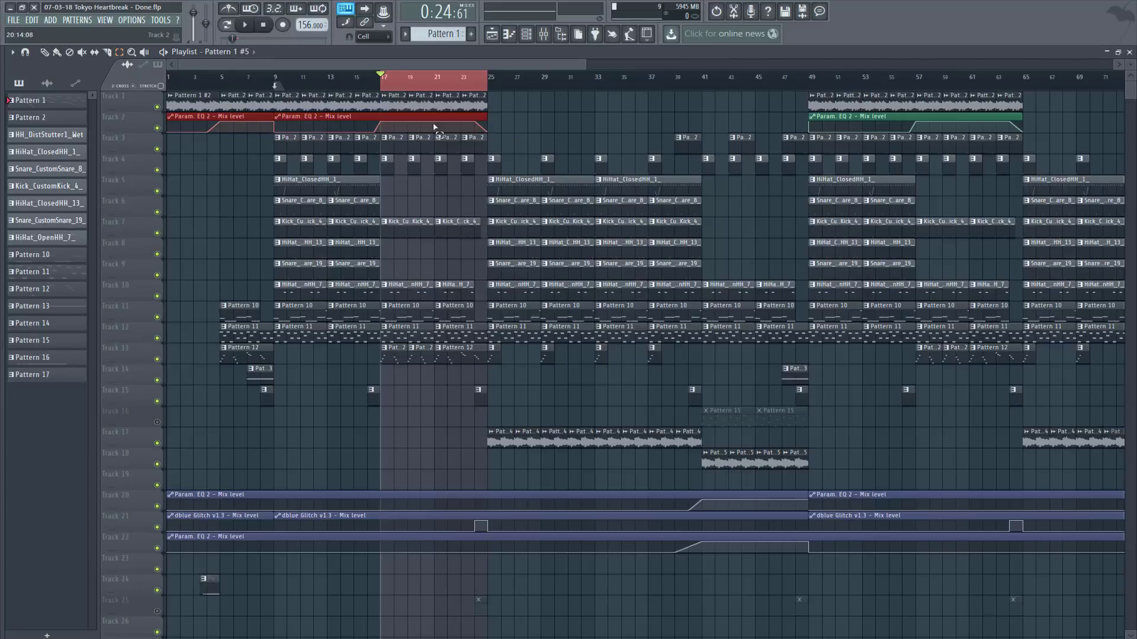
click(512, 133)
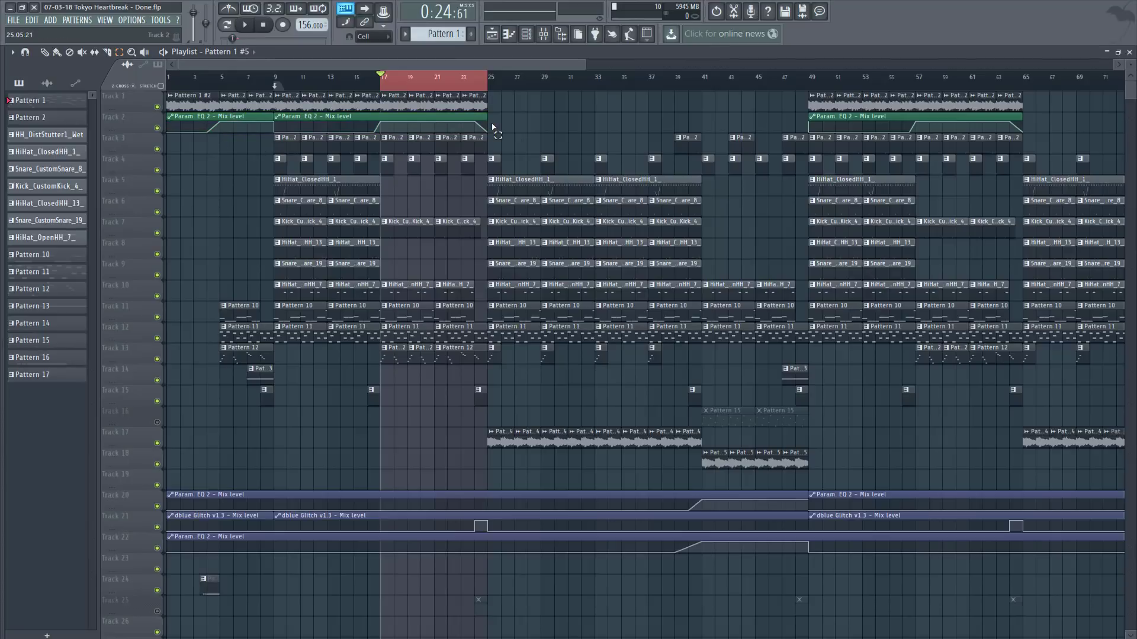
drag(392, 192, 290, 191)
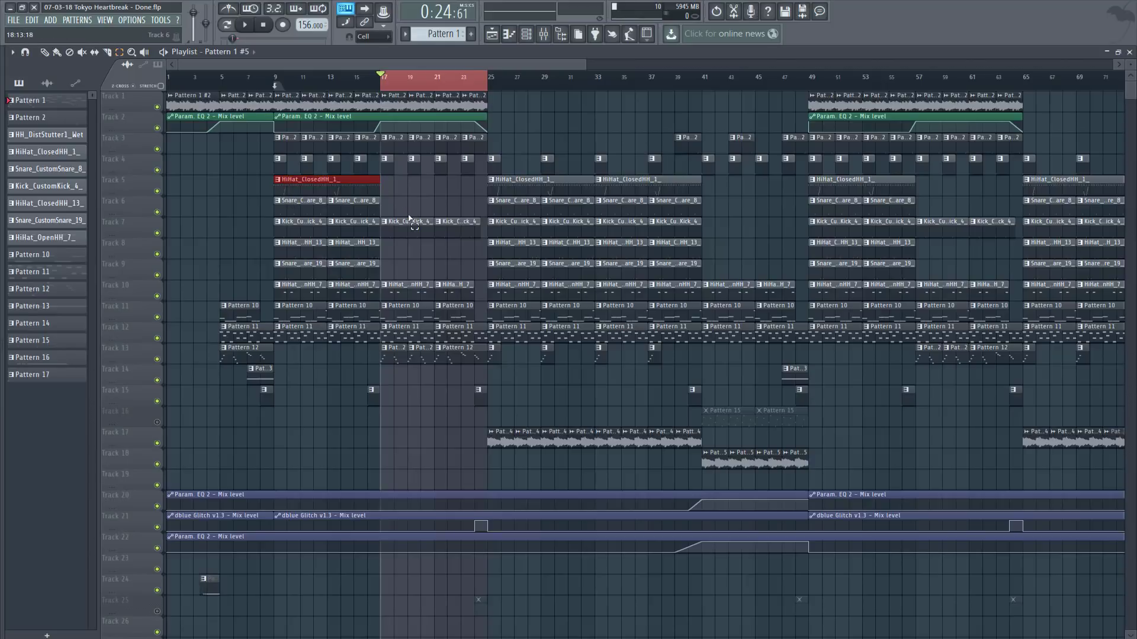
drag(393, 210, 278, 204)
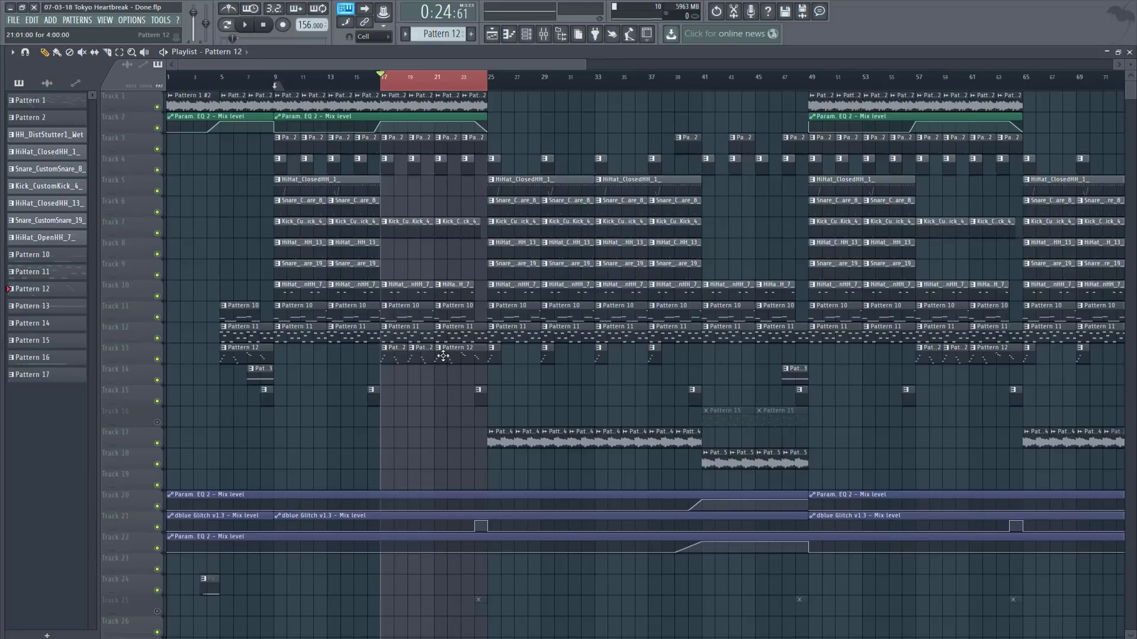
Play bars 17 to 25 to hear the Pattern 12 clips, then clear the time selection
drag(439, 355, 477, 348)
click(252, 28)
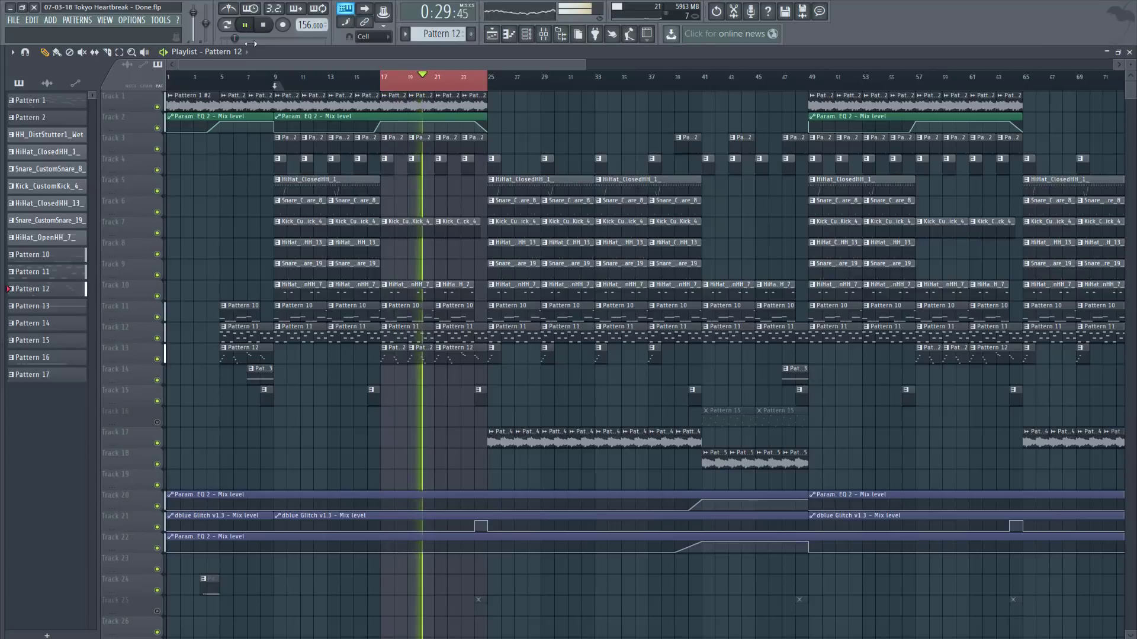
click(505, 127)
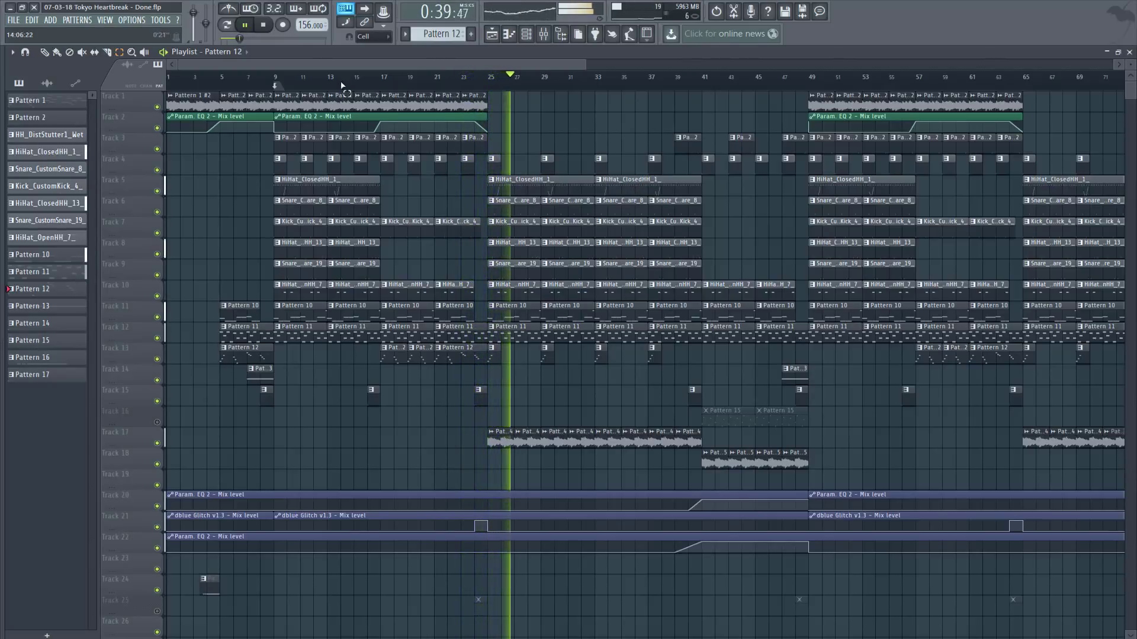
Unmute Track 16, which holds the Pattern 15 clips, and stop playback
click(158, 424)
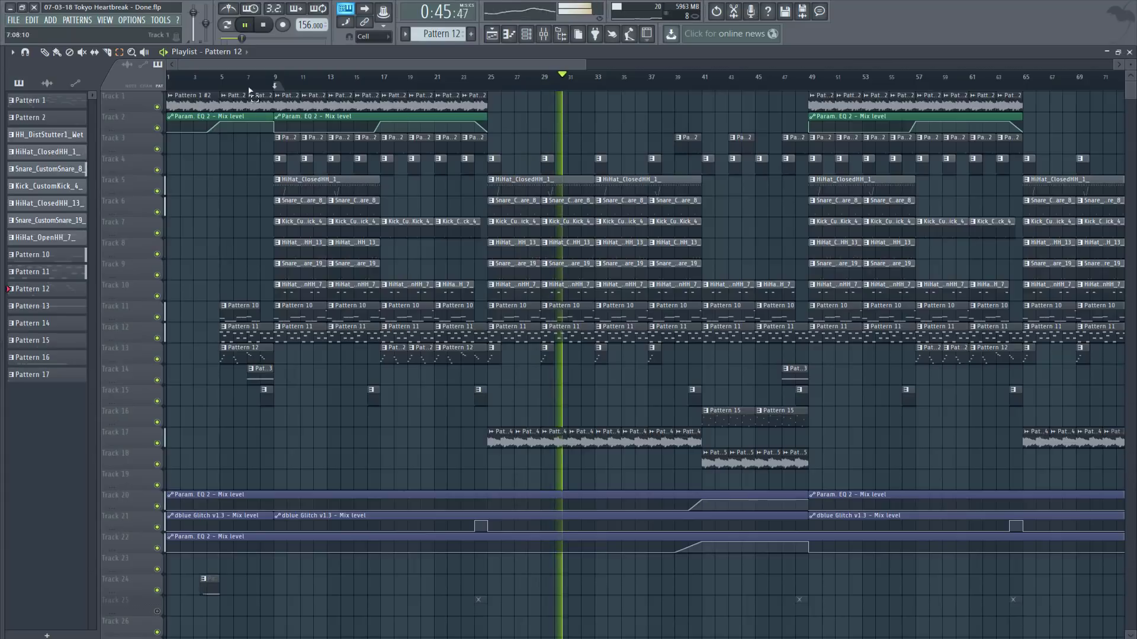
click(264, 29)
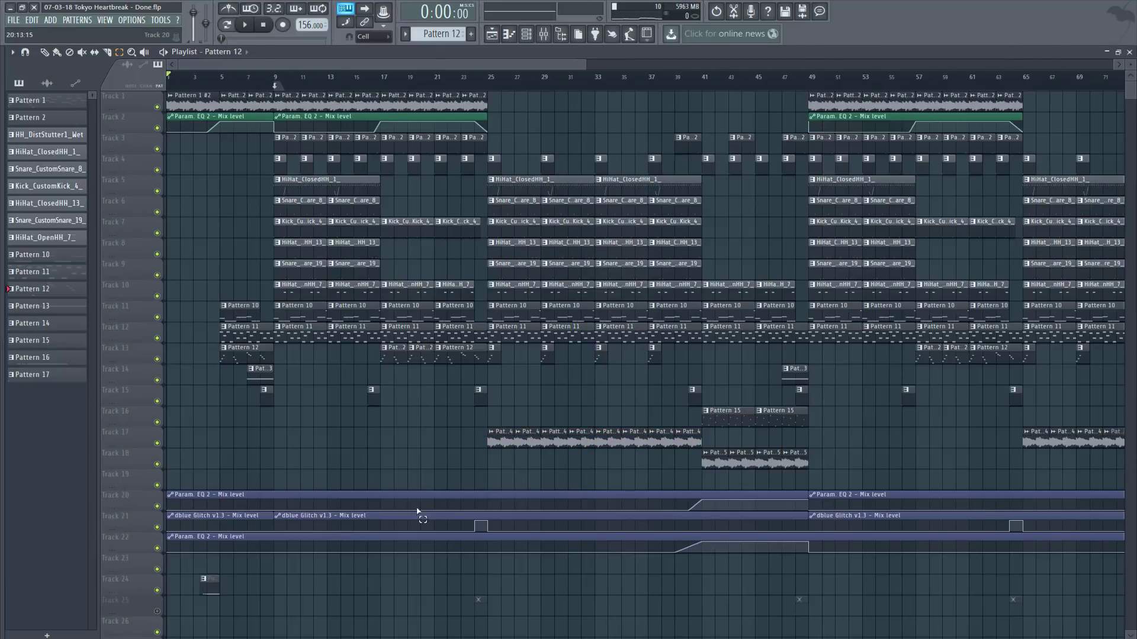
Compare the Pattern 1 #4 audio clips on Track 17 with the Pattern 1 #2 clips on Track 1 by highlighting them
drag(507, 441, 683, 438)
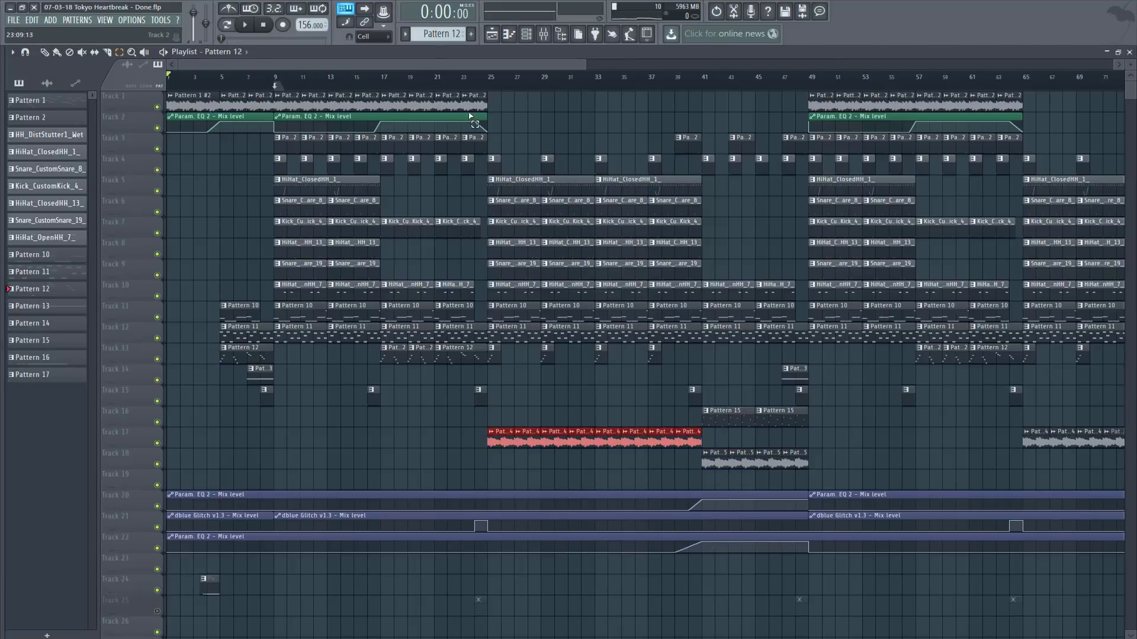
mouse_move(506, 109)
mouse_down()
mouse_move(386, 103)
mouse_move(499, 109)
mouse_up()
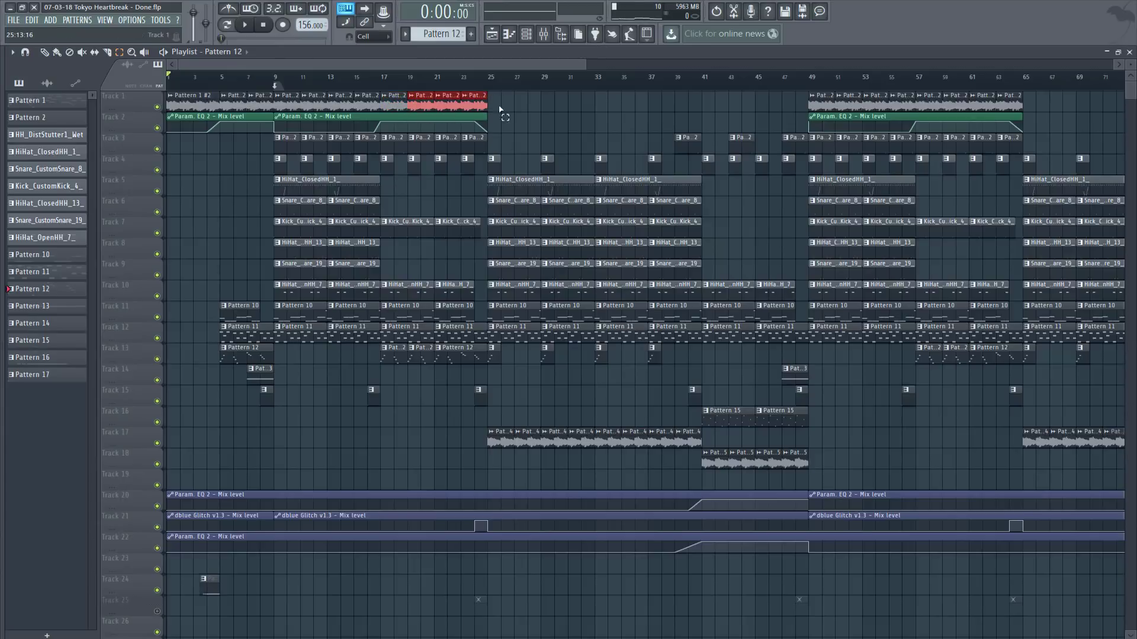
drag(491, 438, 648, 445)
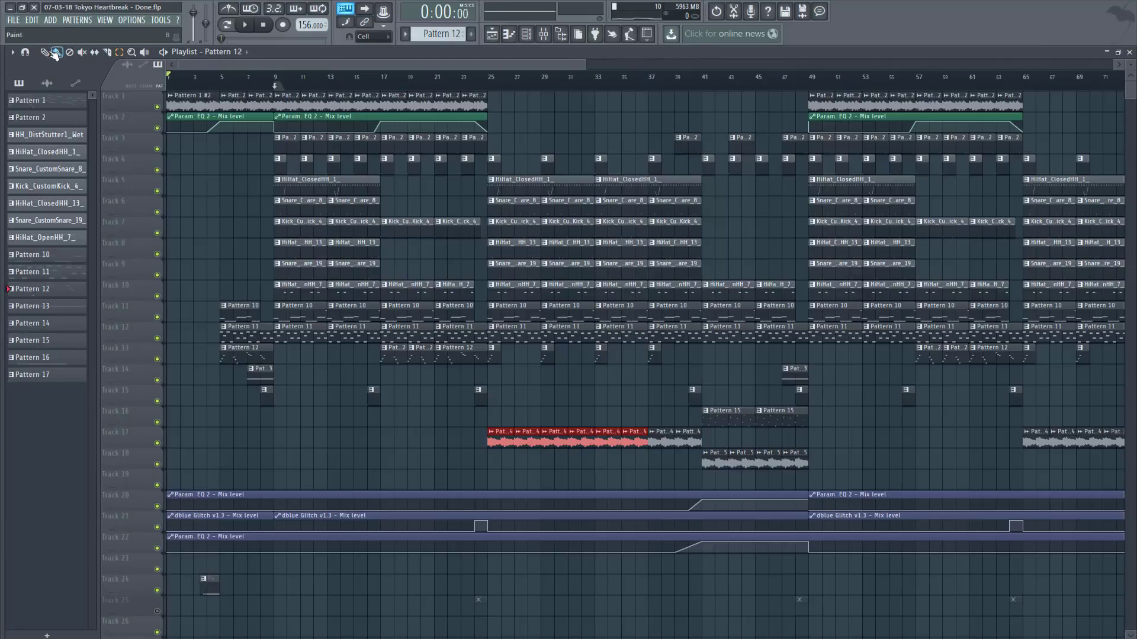
Open the Pattern 1 #4 clip's settings and mixer track, and examine its PanCake2 and Gross Beat effects
double_click(504, 440)
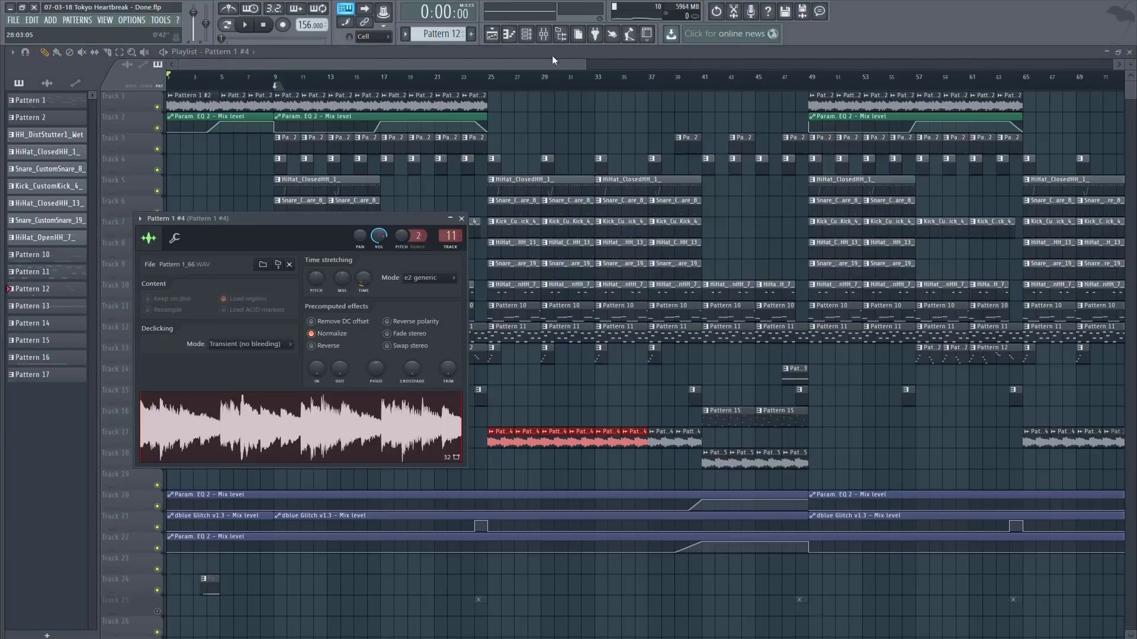
click(544, 34)
click(1066, 95)
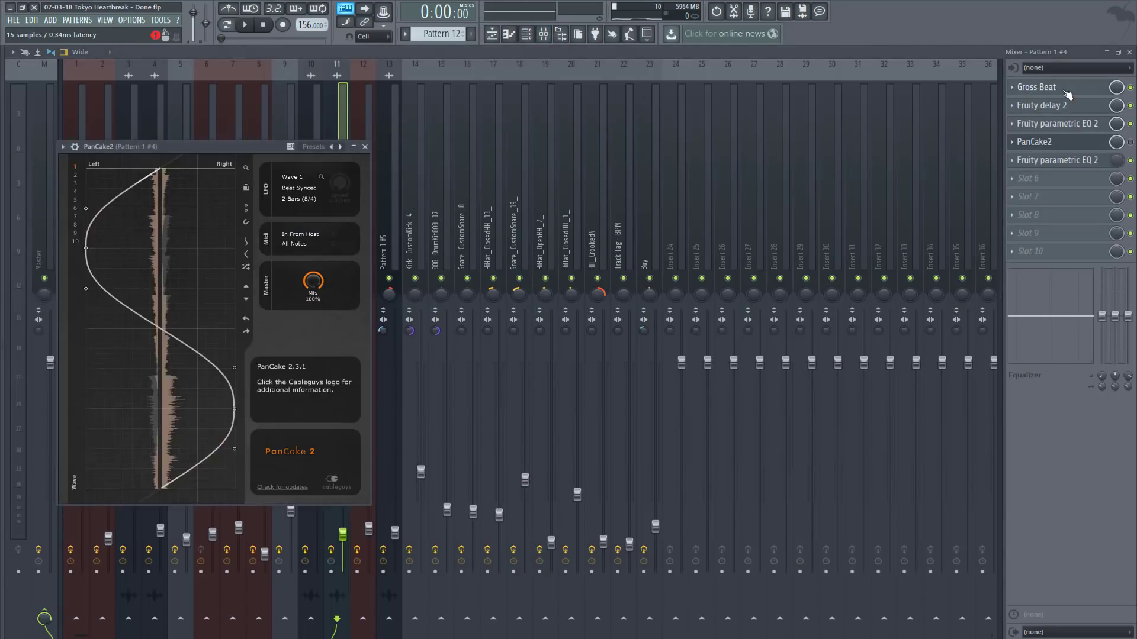
click(1043, 88)
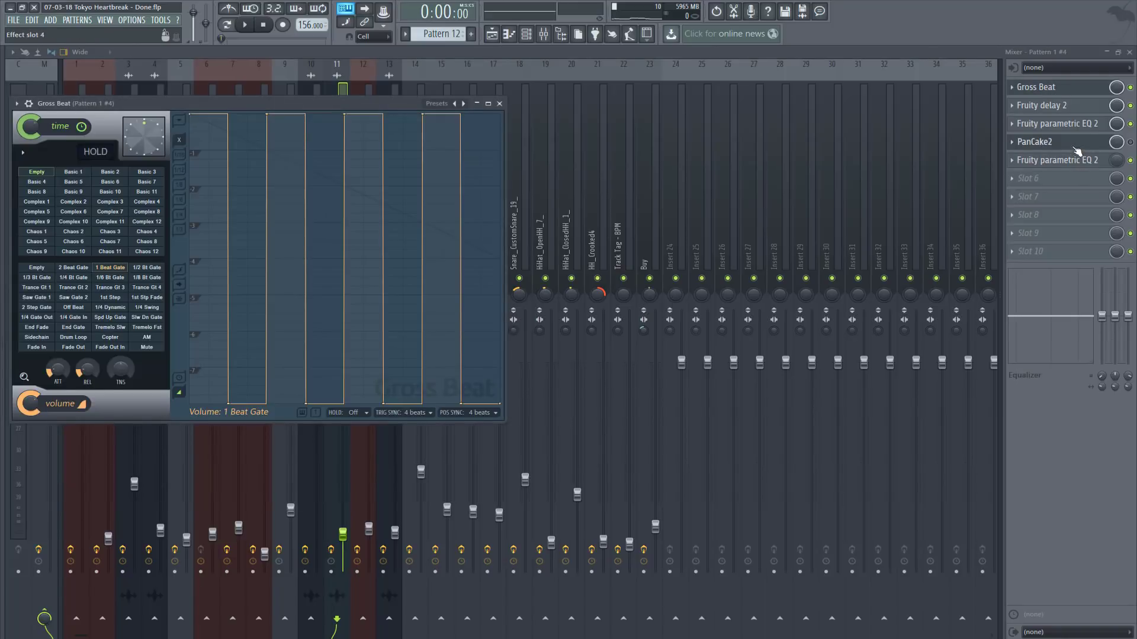
Enable the PanCake2 effect on the Pattern 1 #4 mixer track and view its panning curve
click(1131, 144)
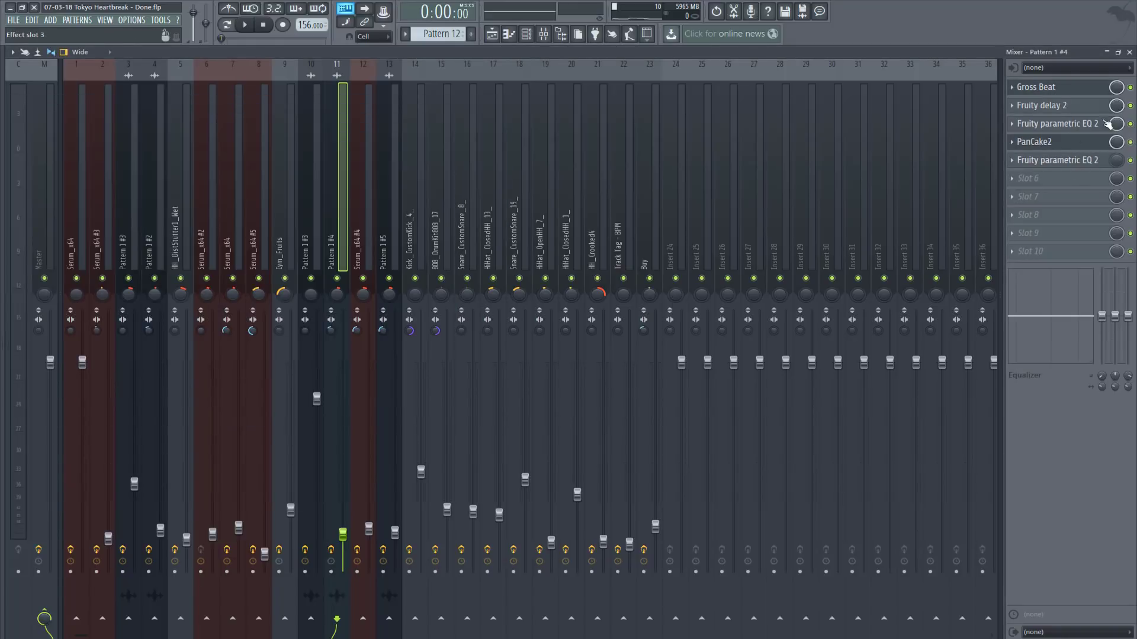
click(1057, 93)
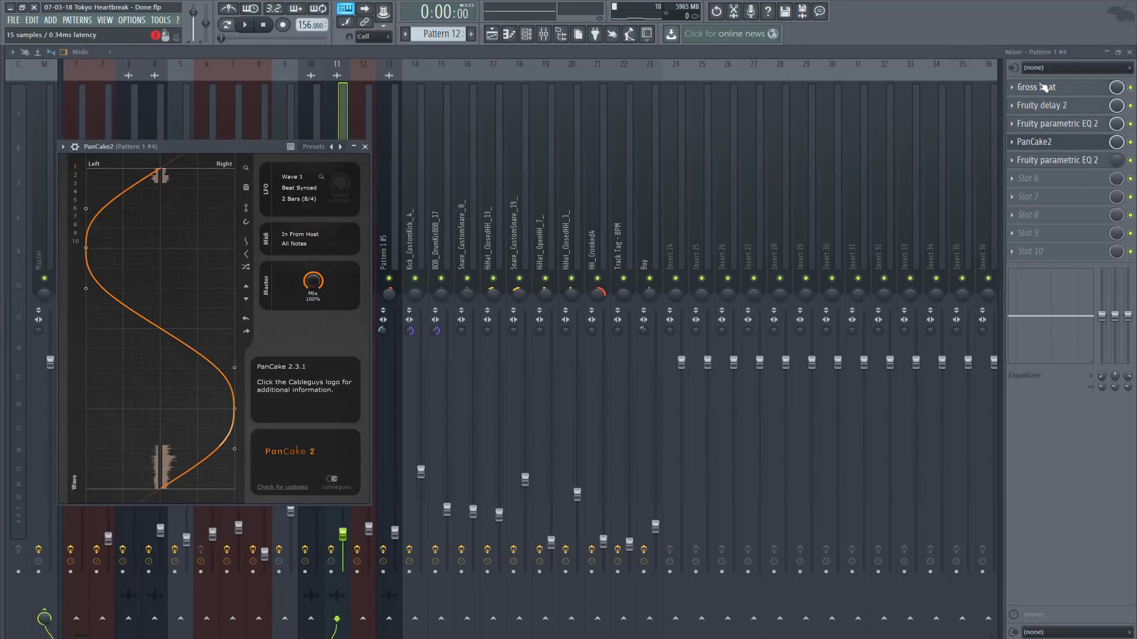
Check the 1 Beat Gate volume preset in Gross Beat, then close the effect and return to the Playlist
click(1043, 89)
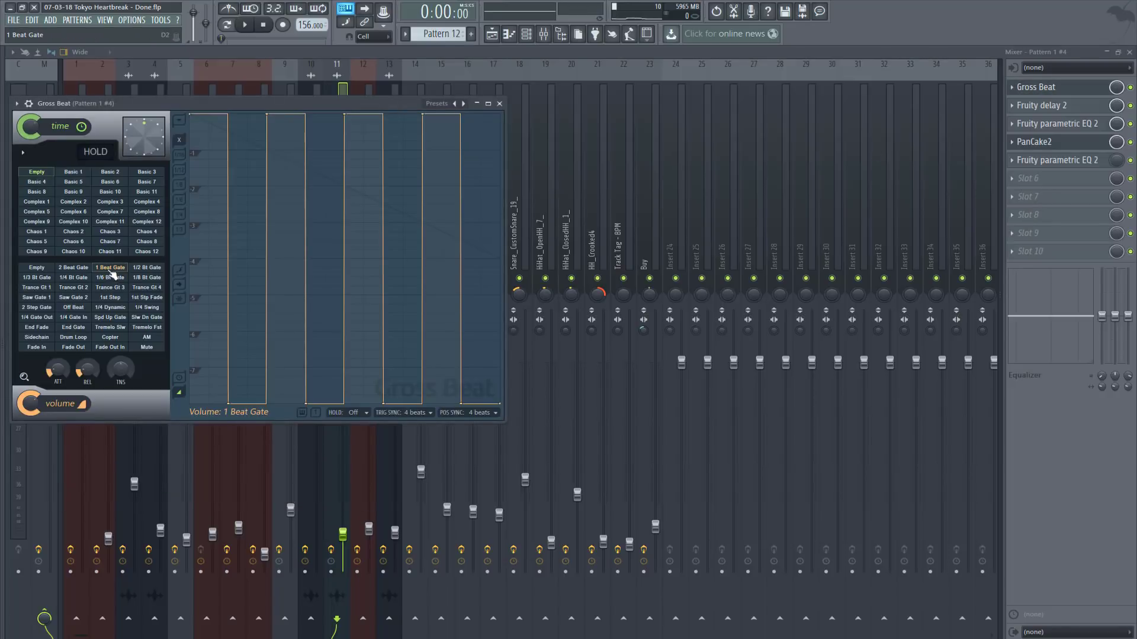
click(499, 104)
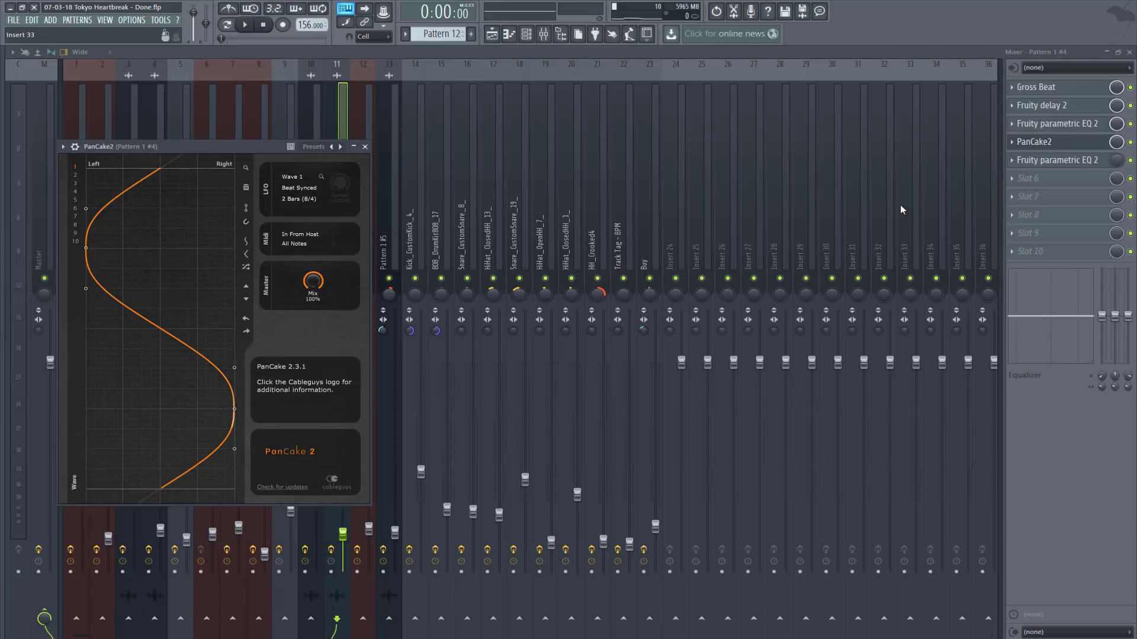
click(1129, 53)
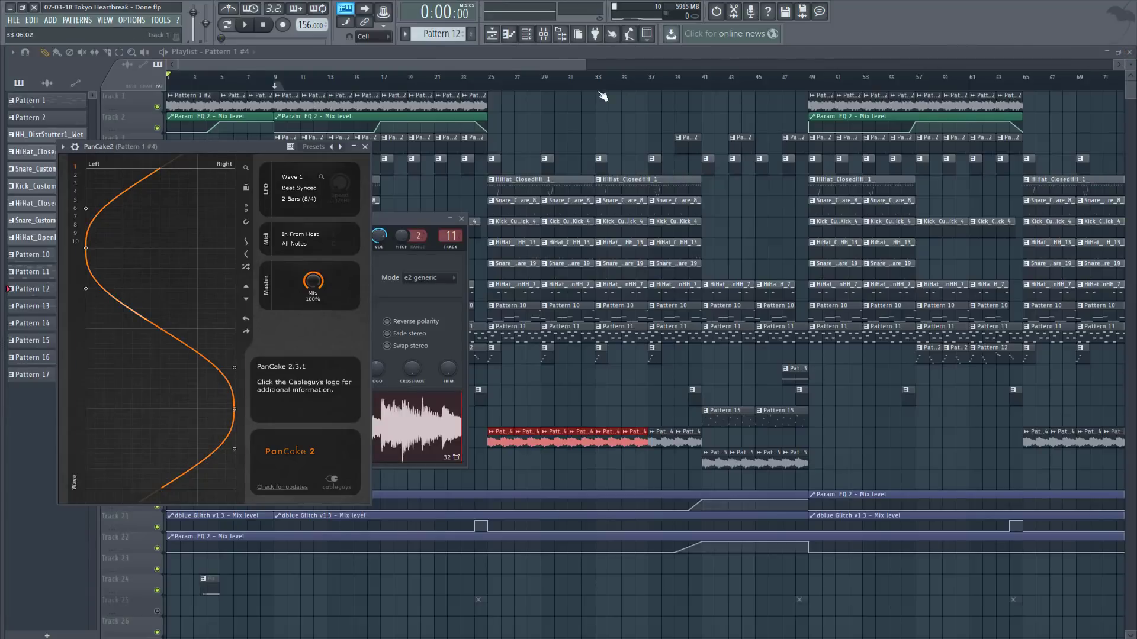
Play the arrangement from bar 21 through the Pattern 1 #4 section, then stop playback
click(437, 76)
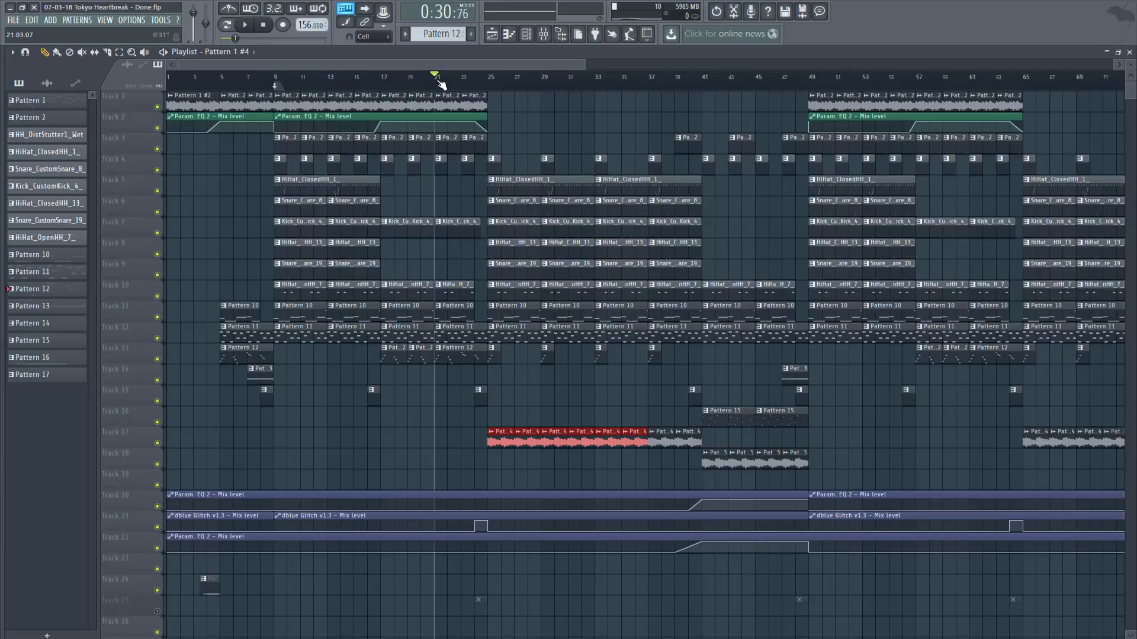
key(space)
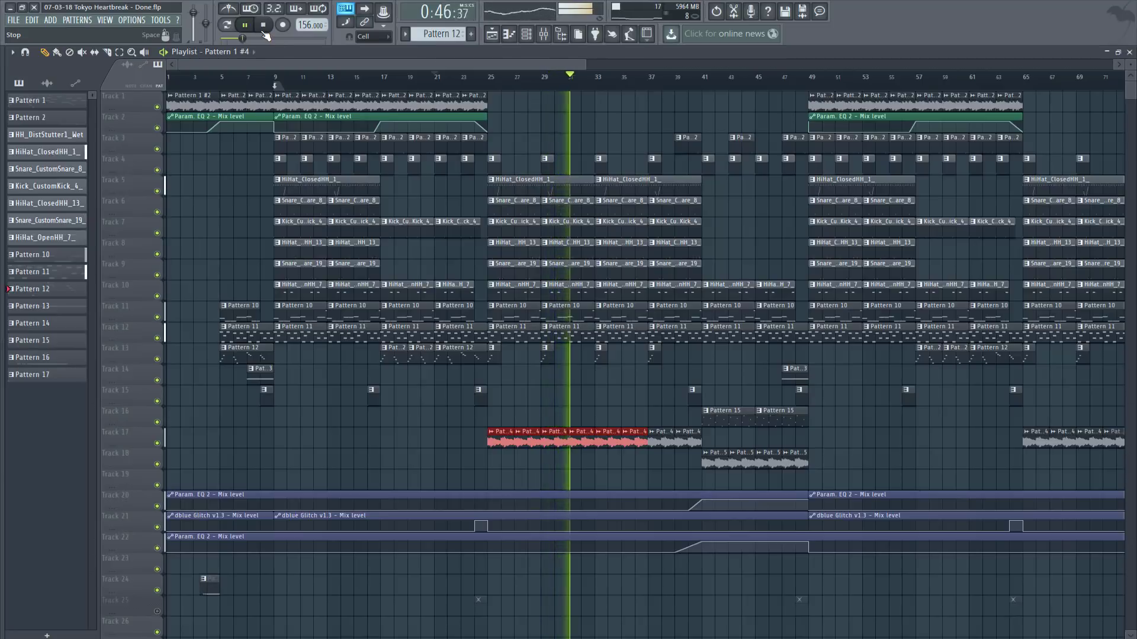
click(264, 30)
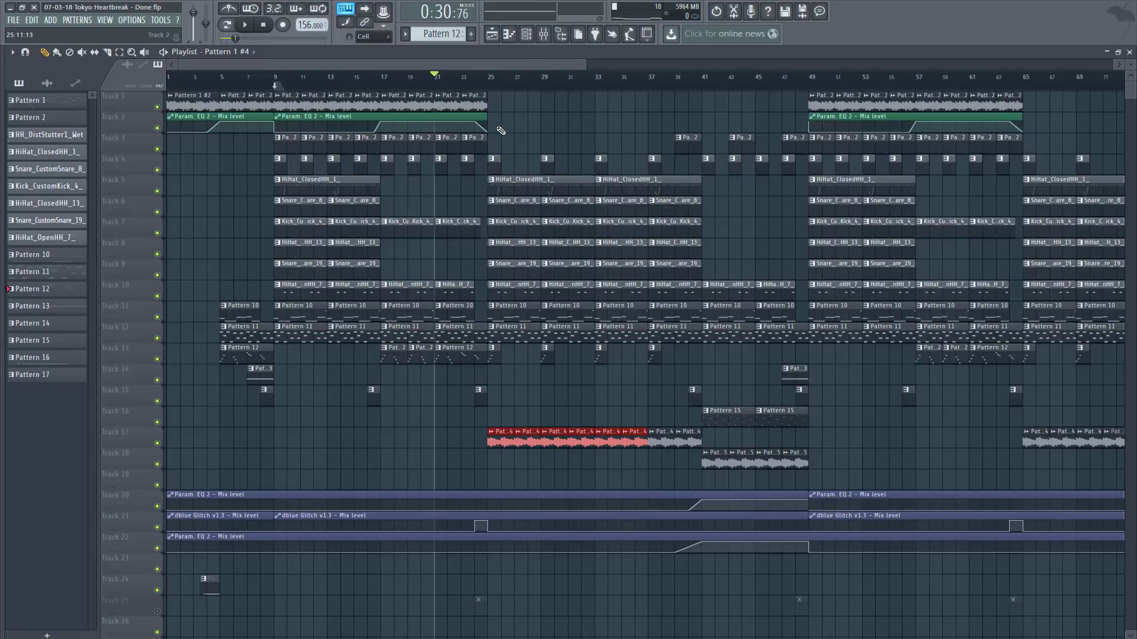
Examine the section from bar 41 to 49 by highlighting its clips and the Pattern 1 #5 audio on Track 18
drag(711, 130, 808, 491)
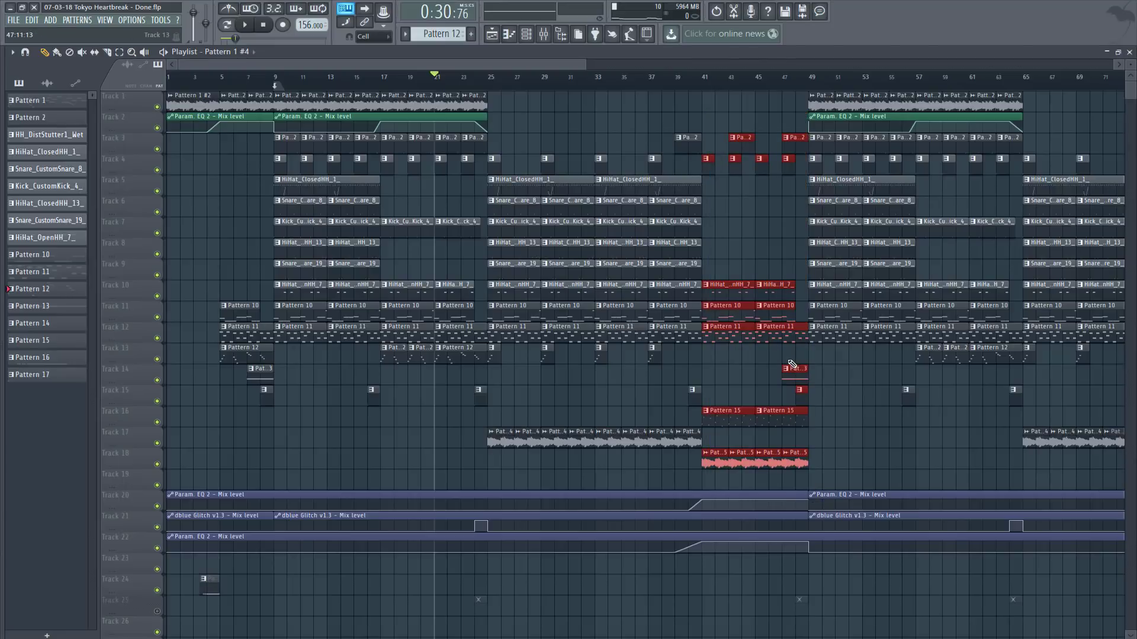
click(749, 367)
drag(482, 64, 627, 89)
drag(358, 465, 501, 469)
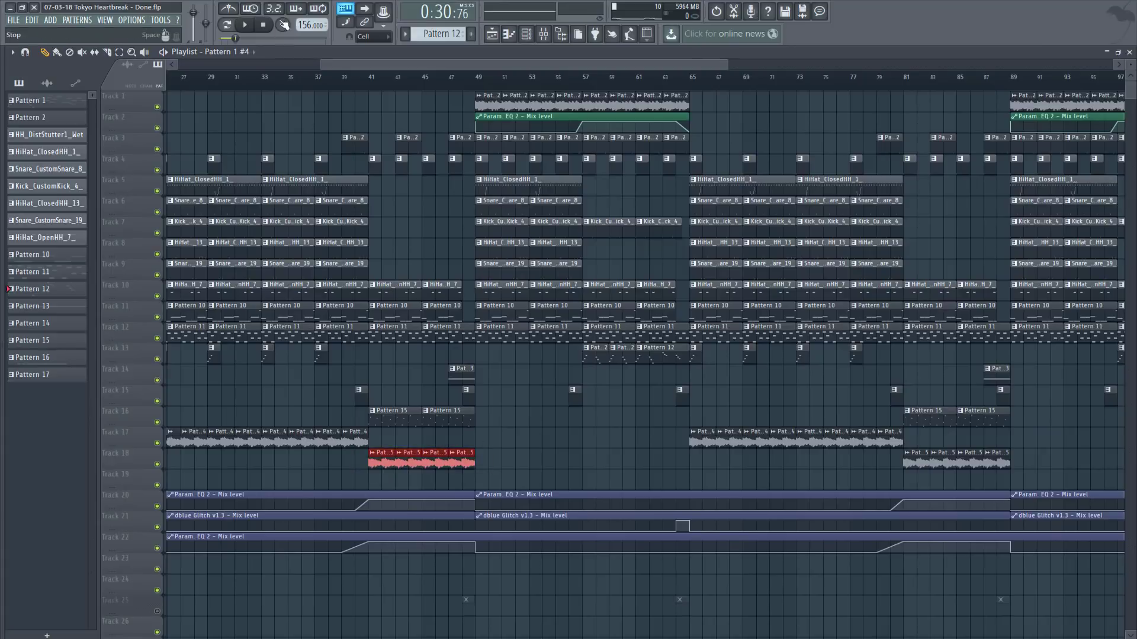
drag(335, 65, 118, 31)
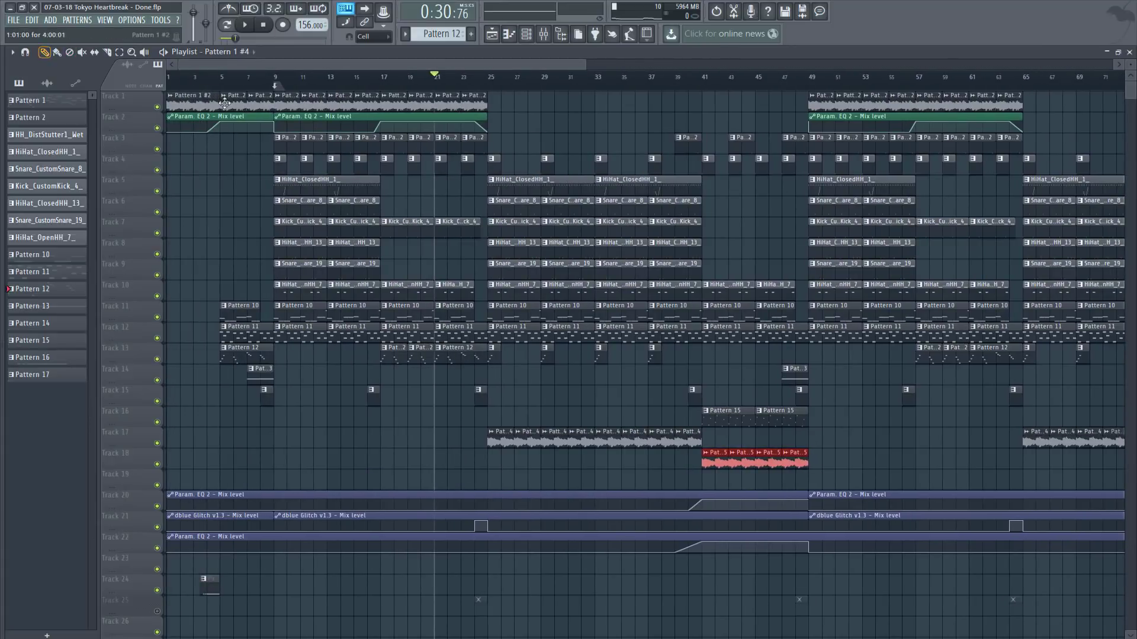
View Pattern 1 in the Channel rack, then return to the Playlist and open the Pattern 1 #5 sample's settings
click(1129, 52)
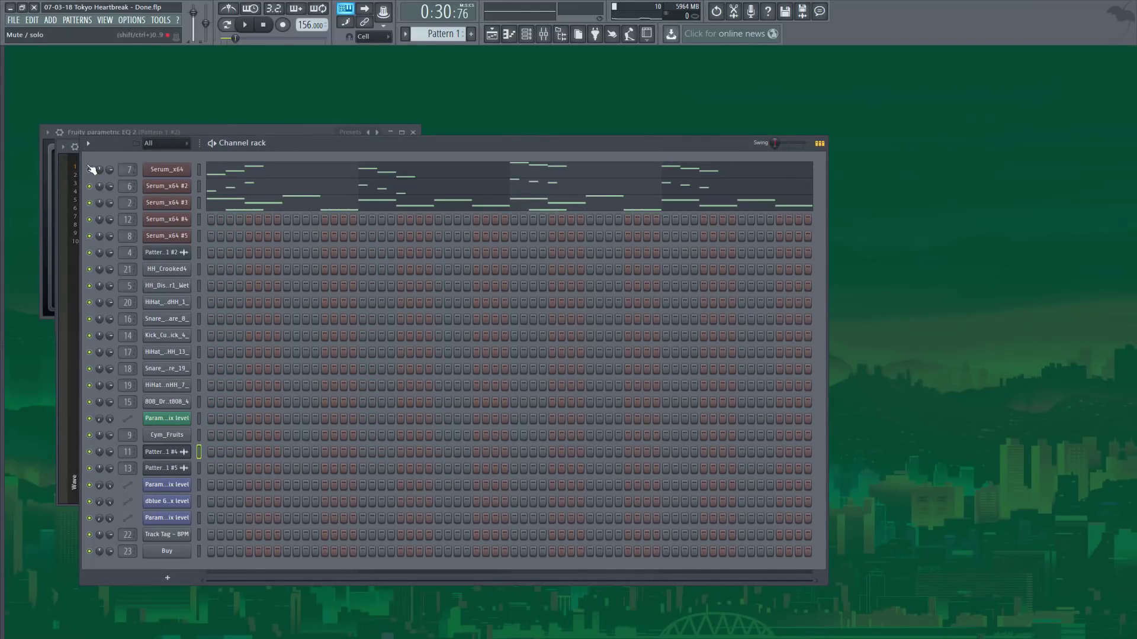
click(492, 34)
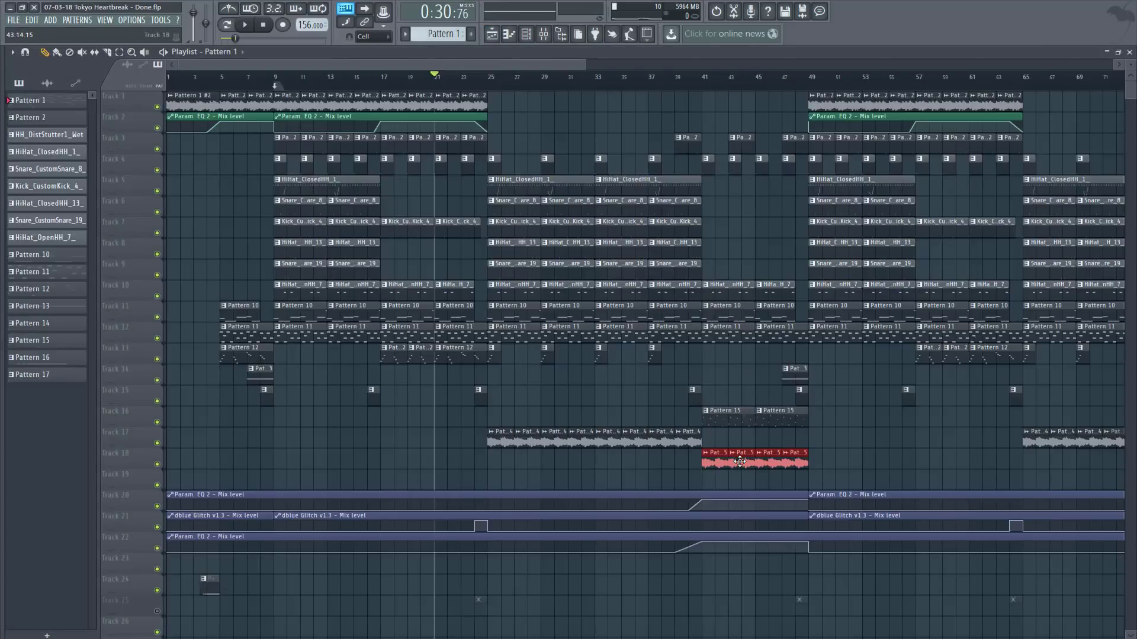
double_click(740, 462)
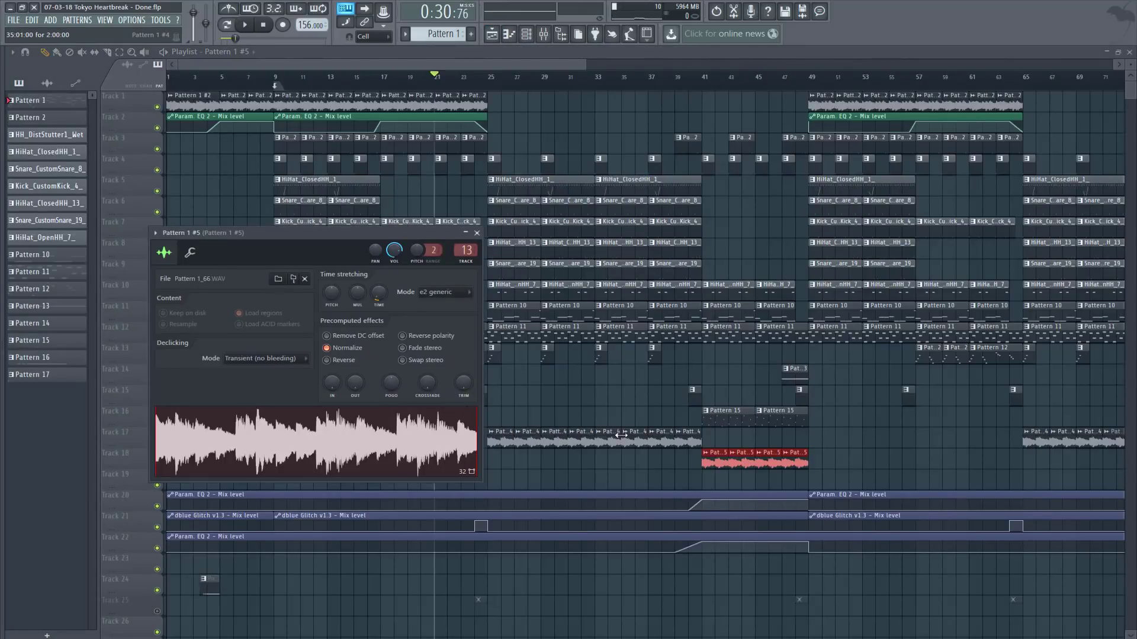
Play the arrangement from bar 40 to bar 49 with Track 16 muted, then stop playback and unmute the track
click(692, 87)
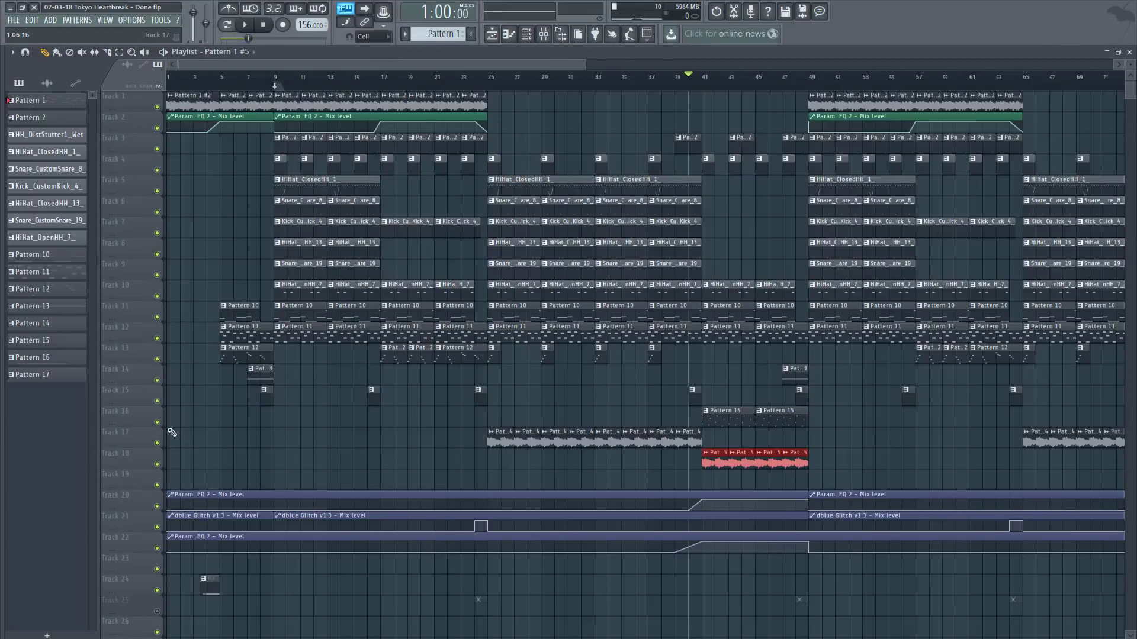
click(157, 422)
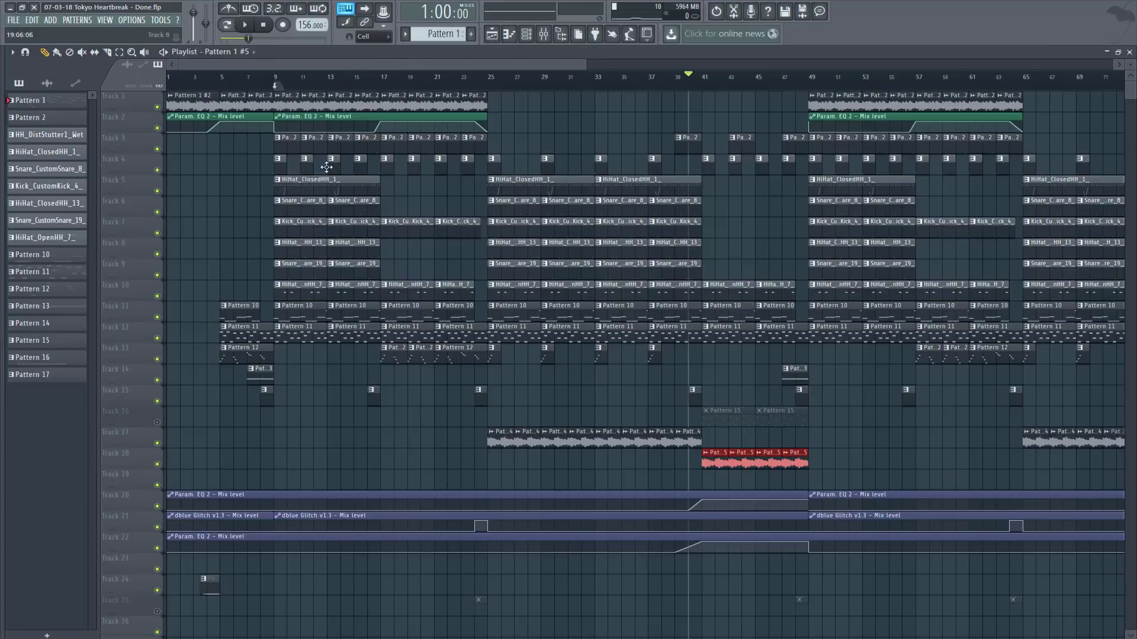
click(246, 25)
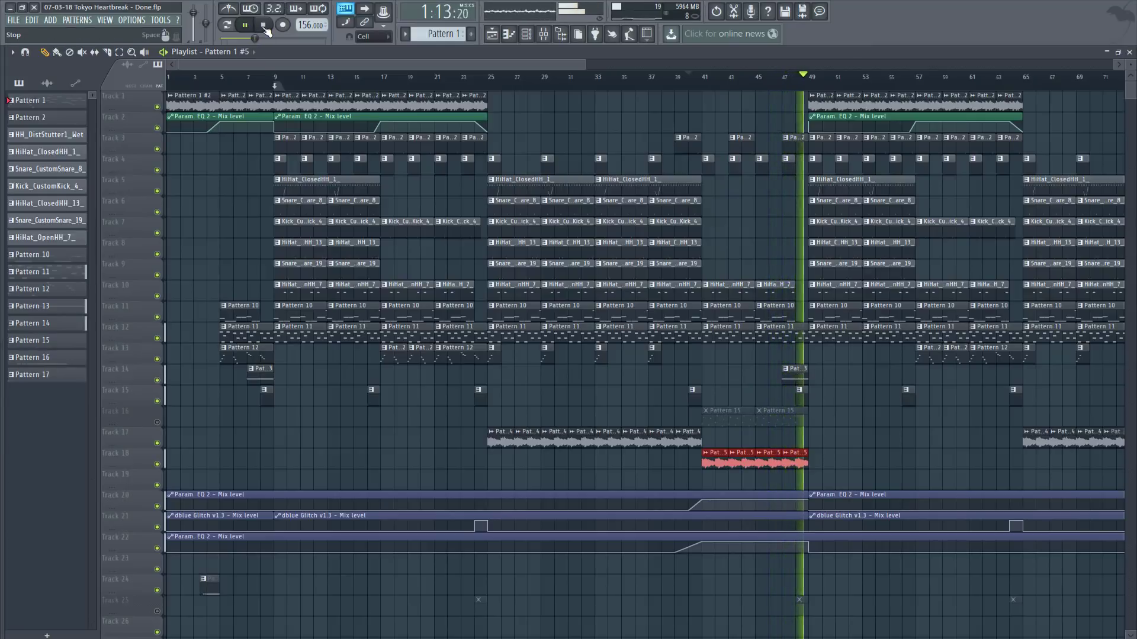
click(264, 26)
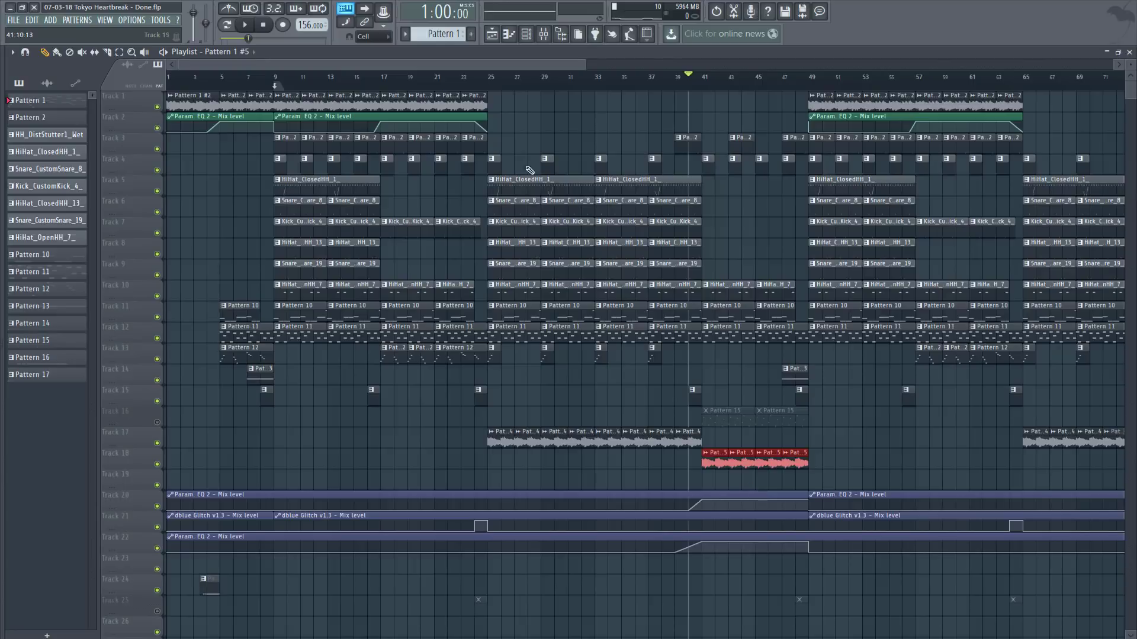
click(158, 423)
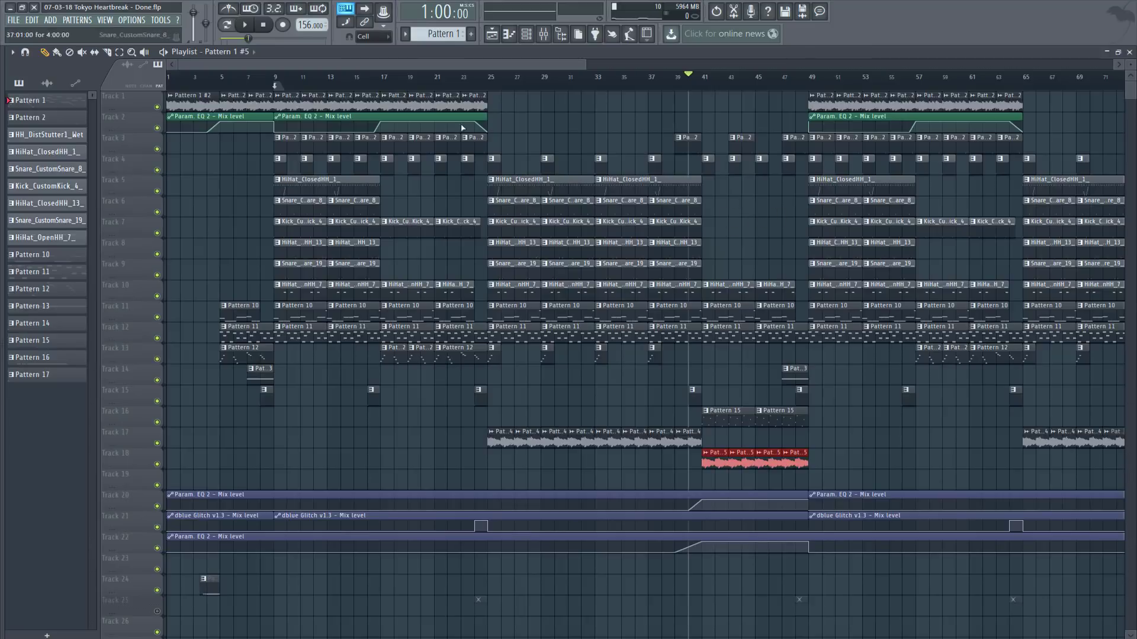
View Pattern 15's notes in the piano roll, then check the PL Linalool preset in Serum_x64 #4 and close the synth
double_click(720, 414)
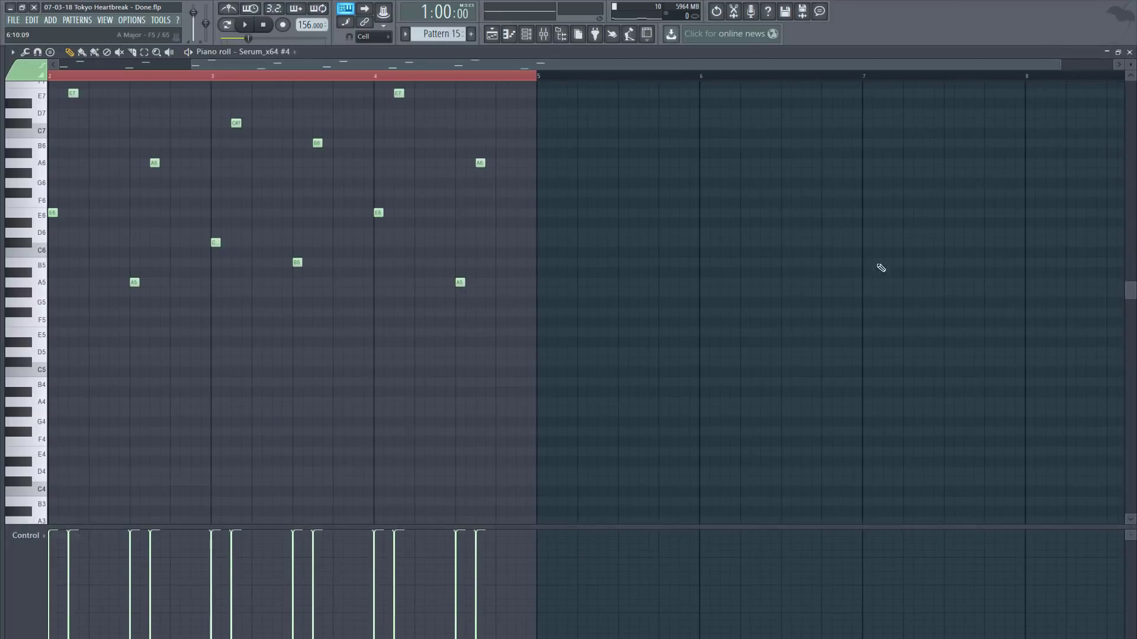
click(1129, 52)
click(169, 224)
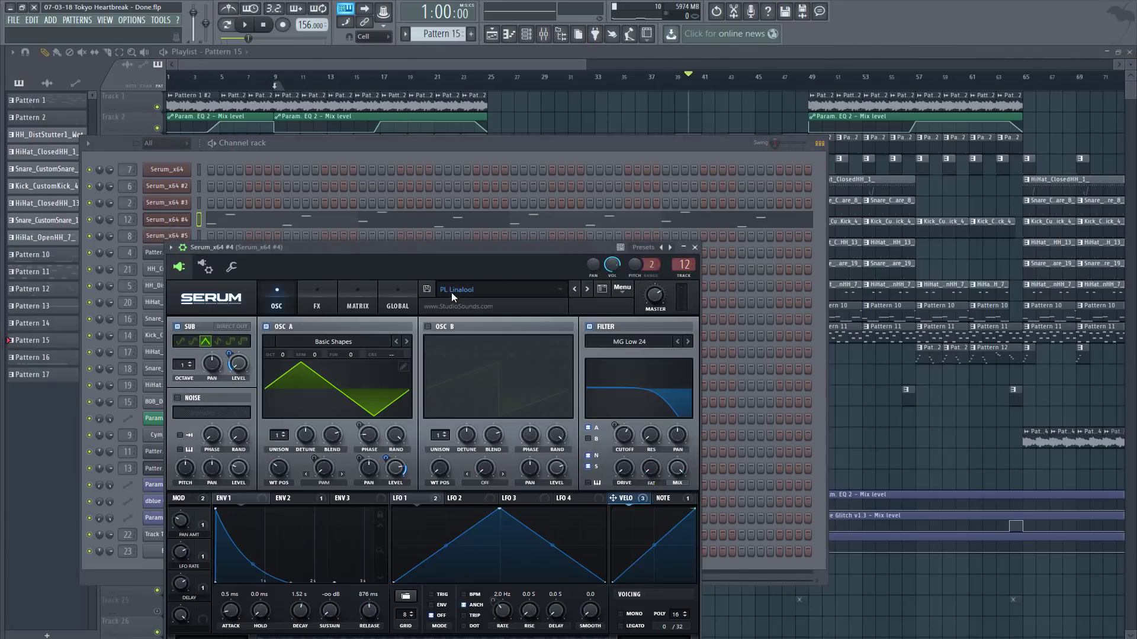
click(691, 247)
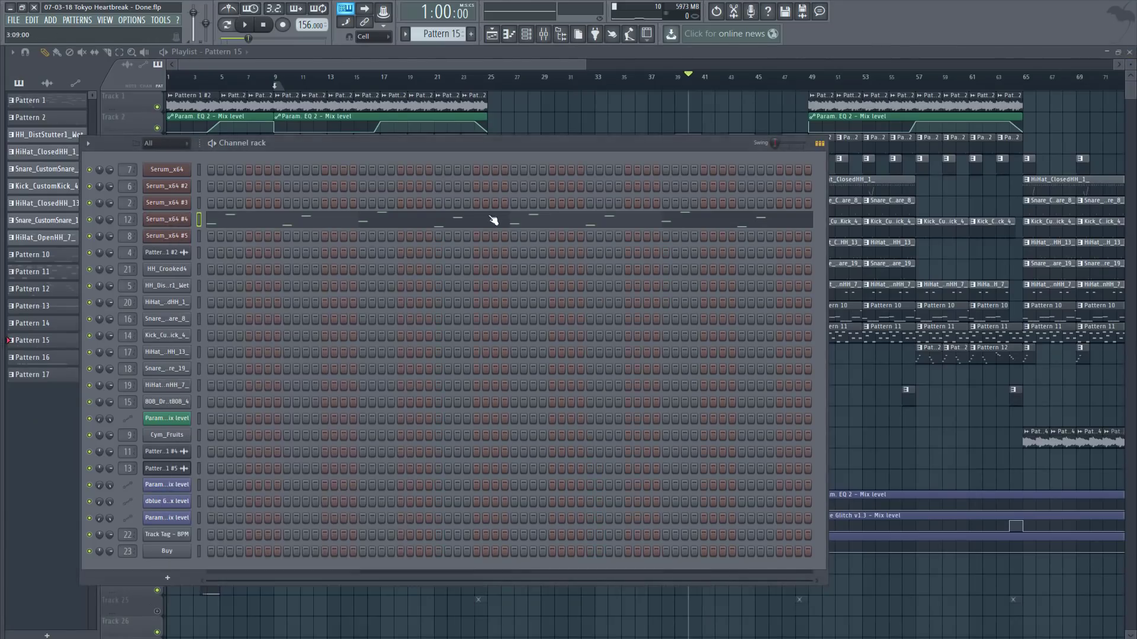
Play Pattern 15's Serum_x64 #4 melody on its own in pattern mode, then return to the Playlist and stop playback
click(380, 224)
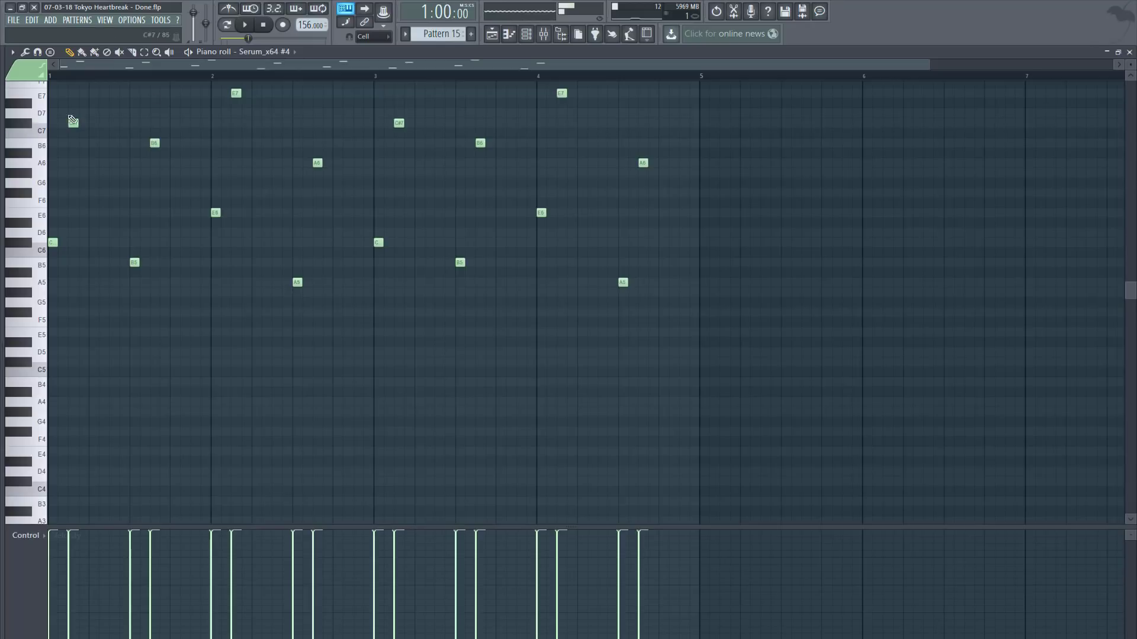
click(259, 25)
click(228, 25)
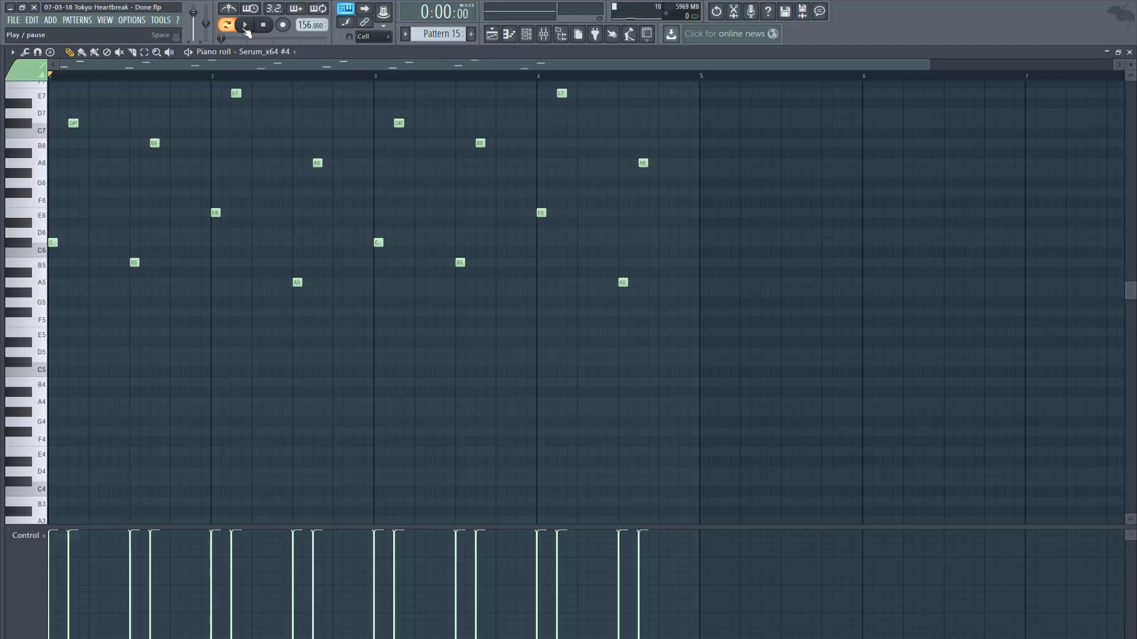
click(245, 27)
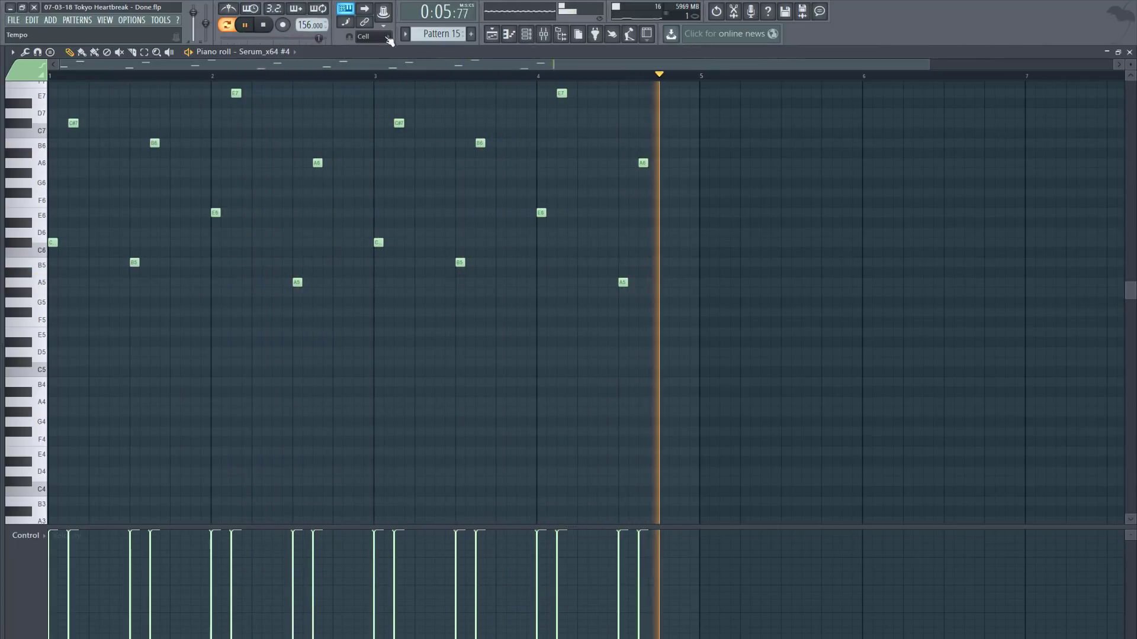
click(497, 35)
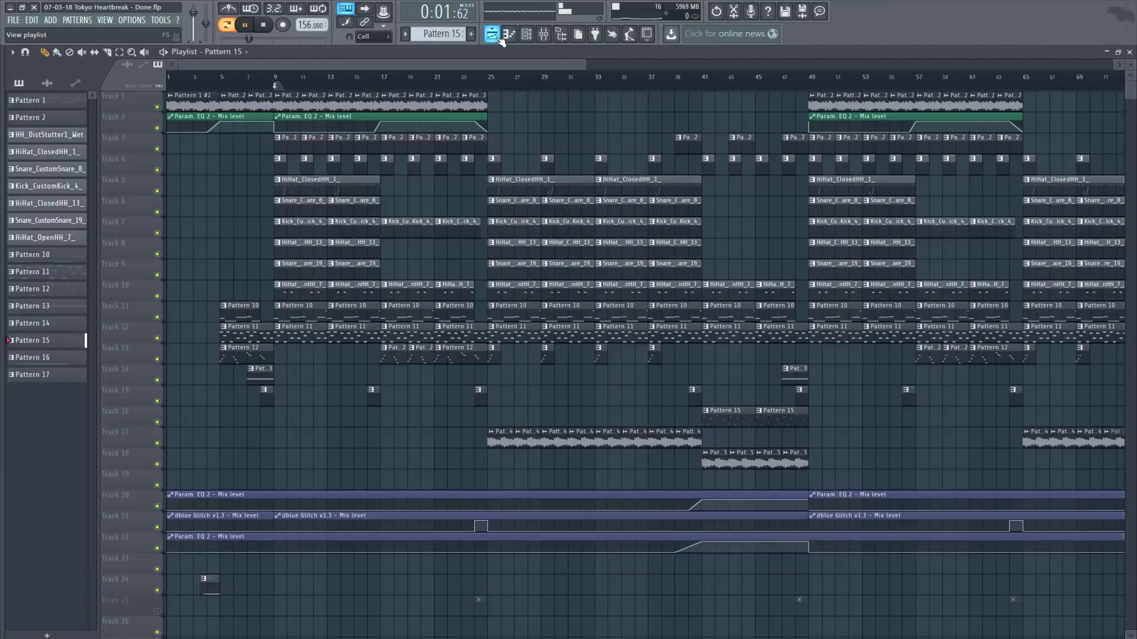
key(space)
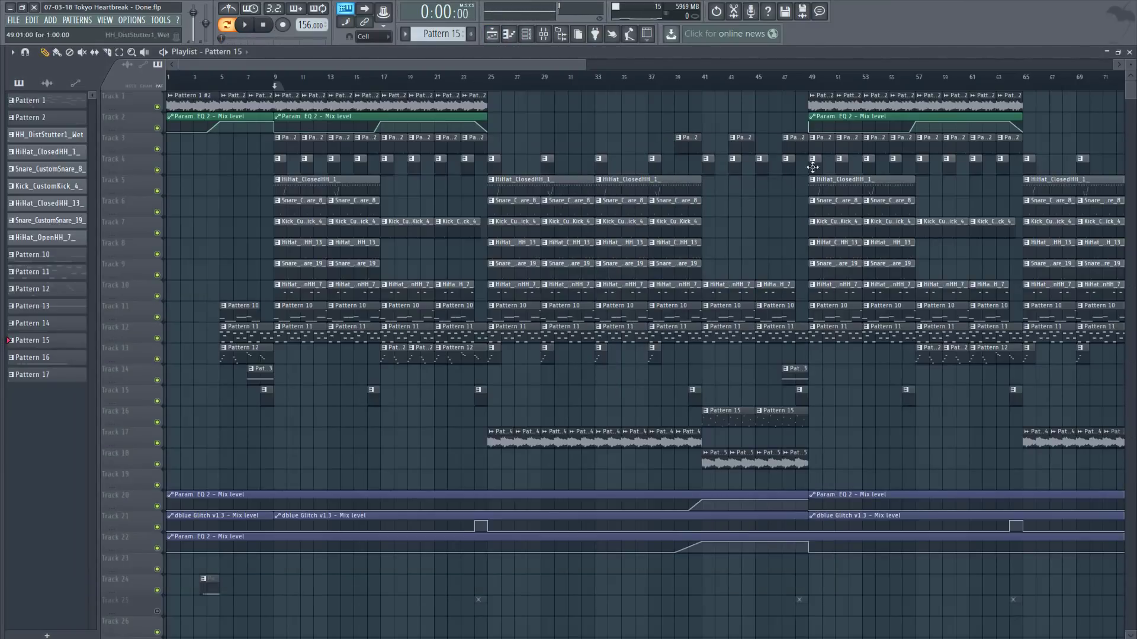
Play the full song from bar 39 past bar 49, show the later repeated sections in the Playlist, and stop playback
click(686, 87)
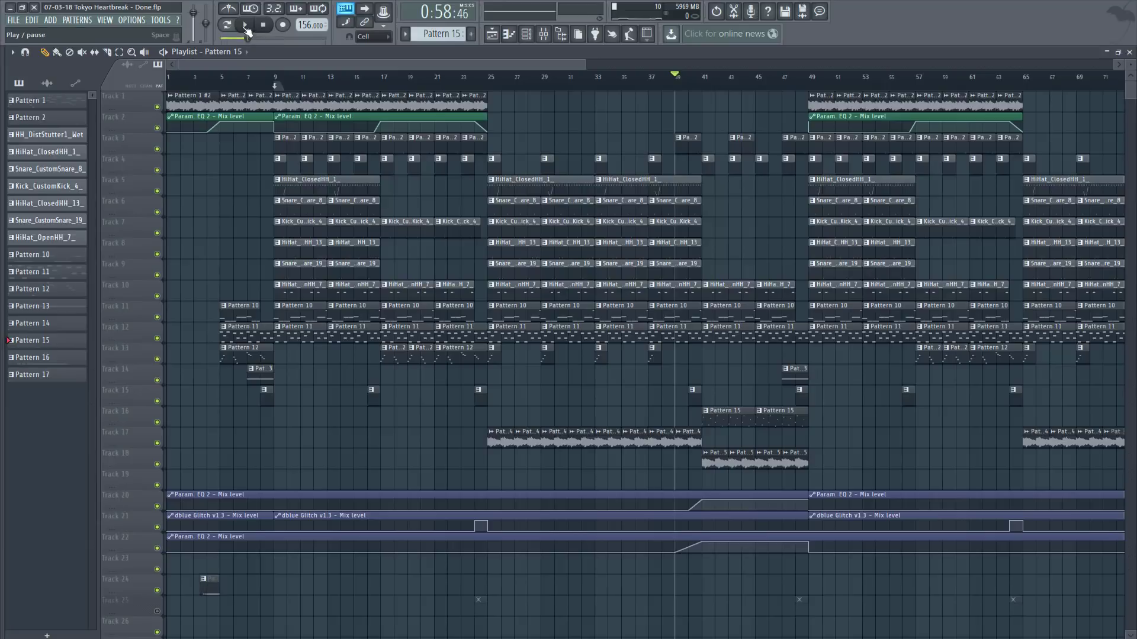
click(245, 26)
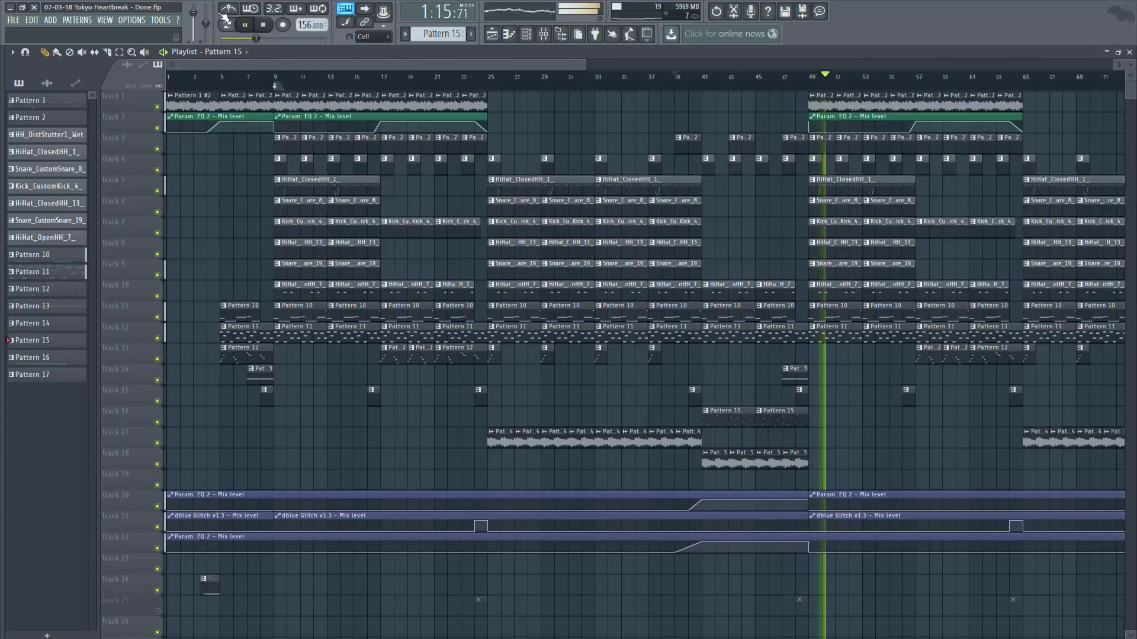
drag(589, 62, 920, 83)
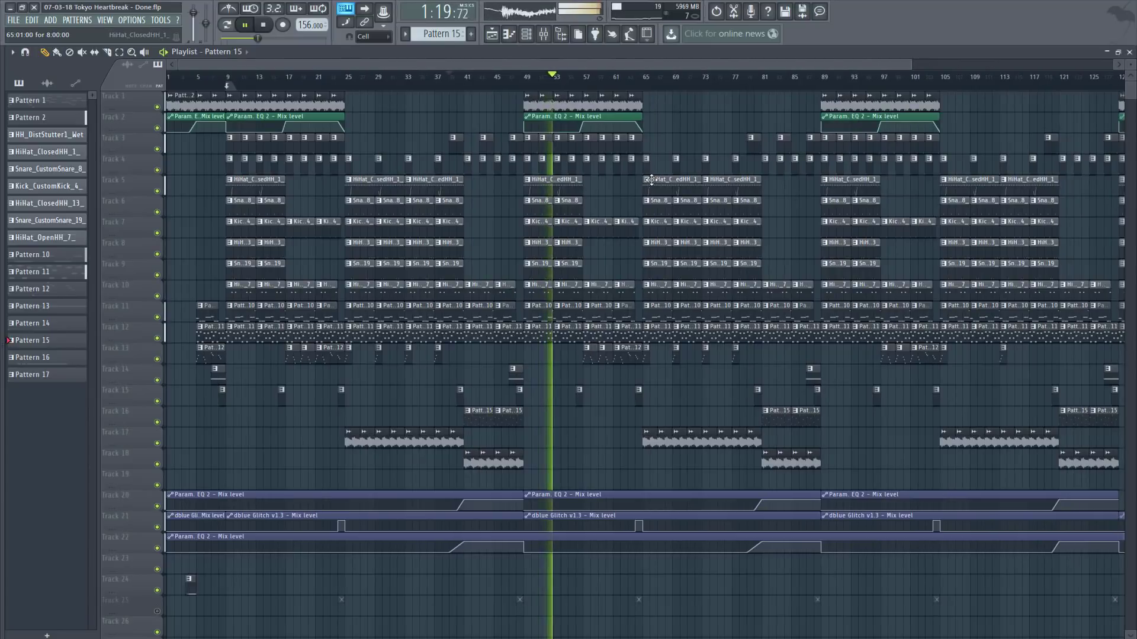
click(262, 25)
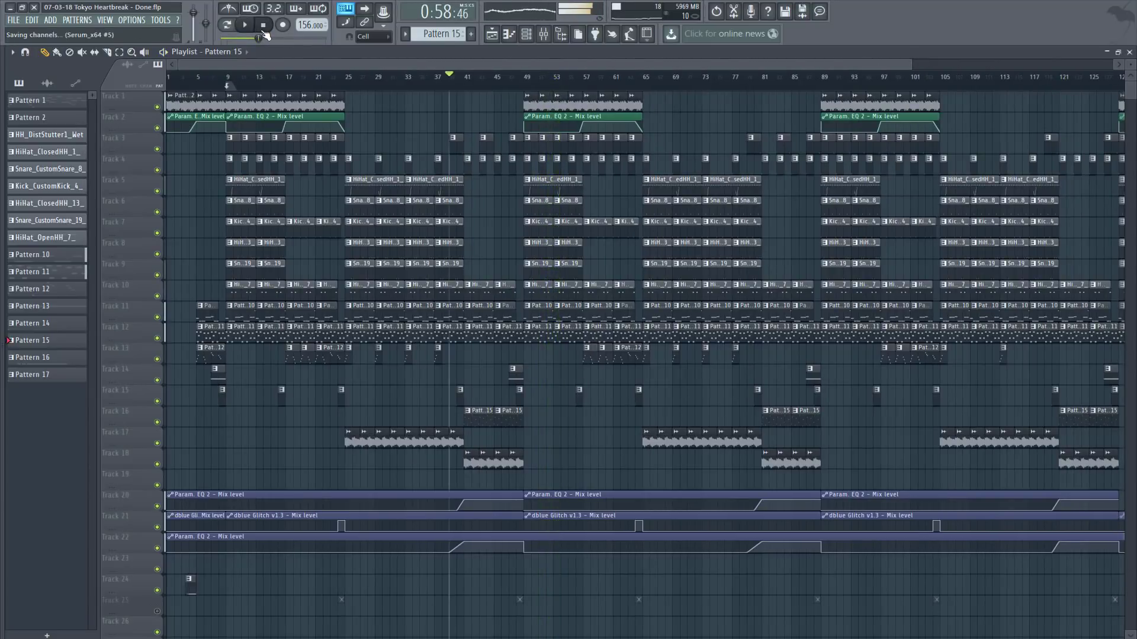